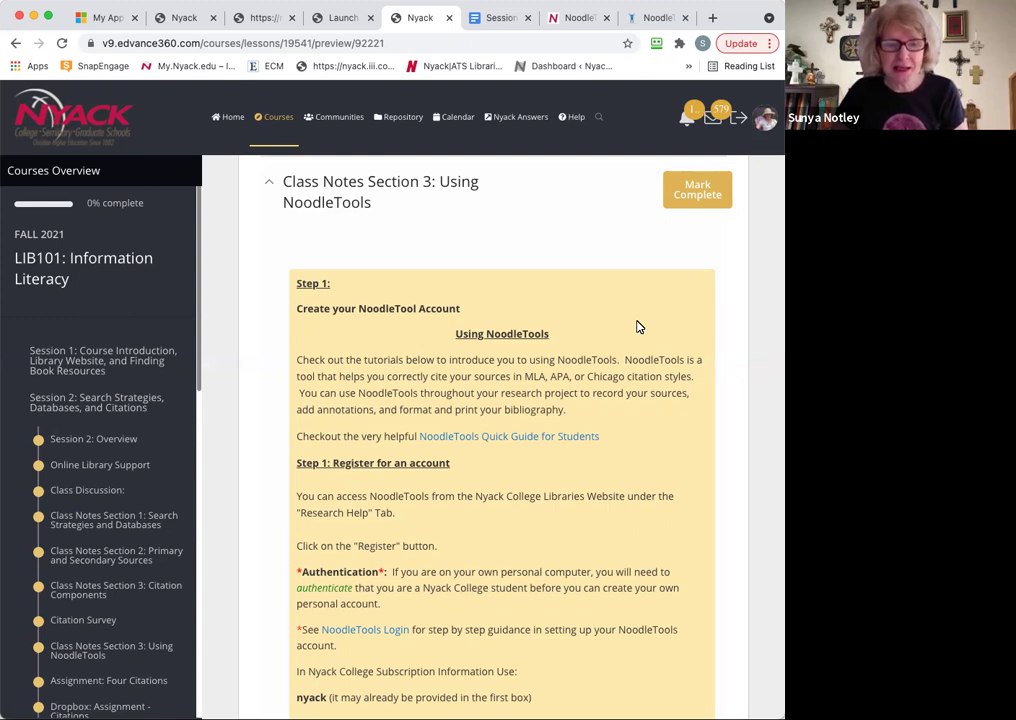
- Review the Class Notes Section 3 instructions on registering a NoodleTools account, creating a project and building a bibliography
{"action": "scroll", "coordinate": [639, 327], "scroll_direction": "down", "scroll_amount": 3}
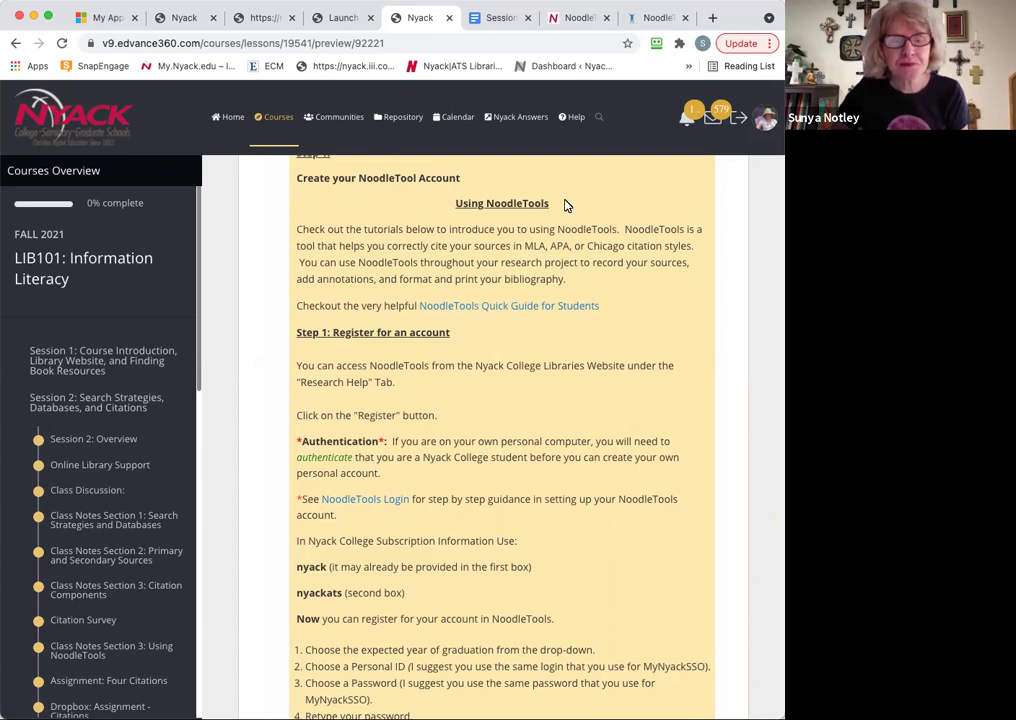
{"action": "left_click", "coordinate": [578, 18]}
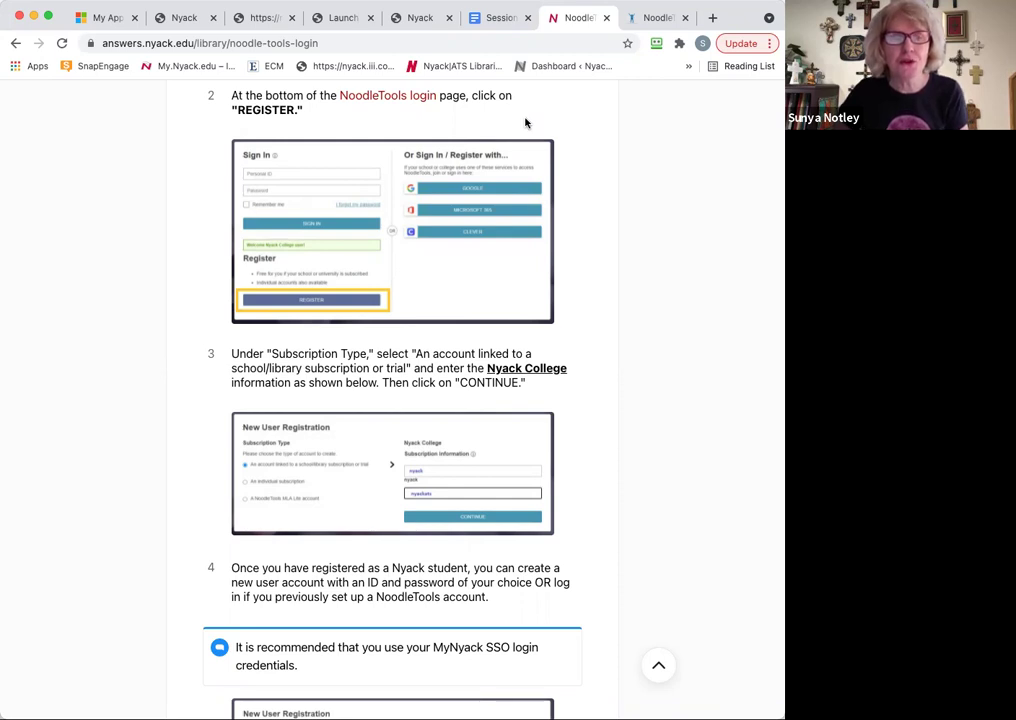
{"action": "left_click", "coordinate": [414, 17]}
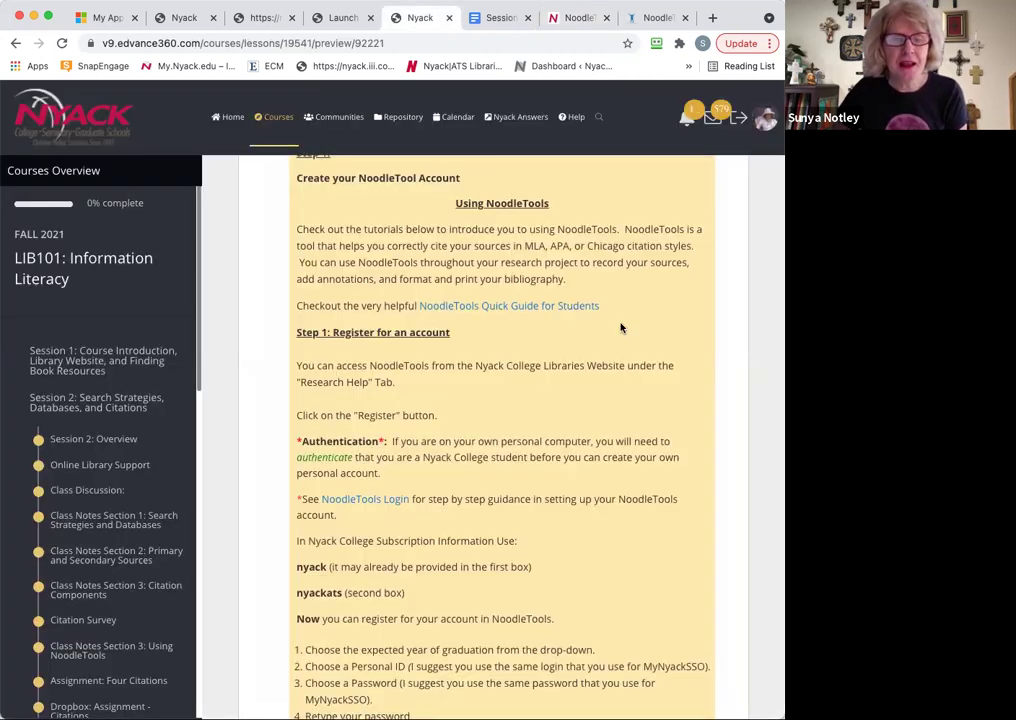
{"action": "scroll", "coordinate": [603, 346], "scroll_direction": "down", "scroll_amount": 3}
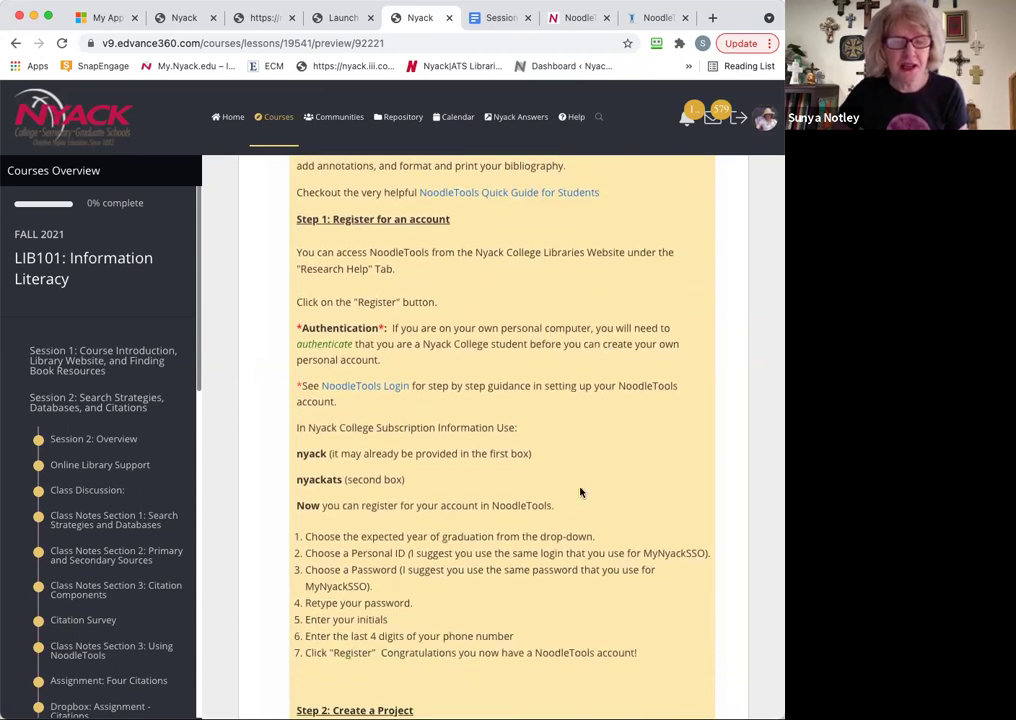
{"action": "scroll", "coordinate": [580, 492], "scroll_direction": "down", "scroll_amount": 3}
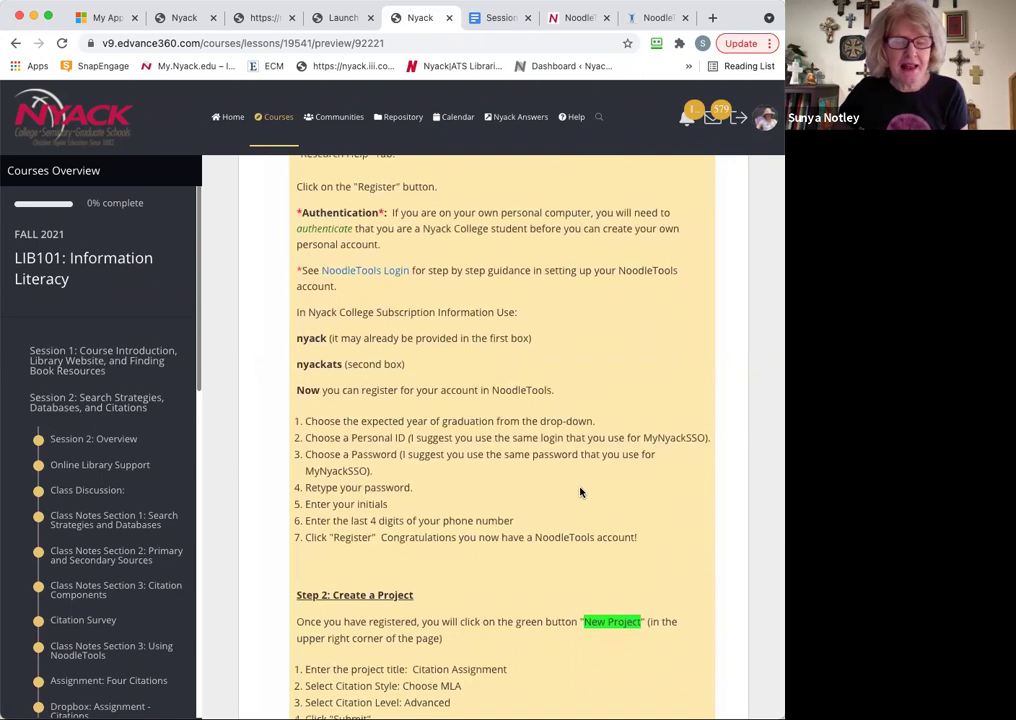
{"action": "scroll", "coordinate": [580, 492], "scroll_direction": "down", "scroll_amount": 6}
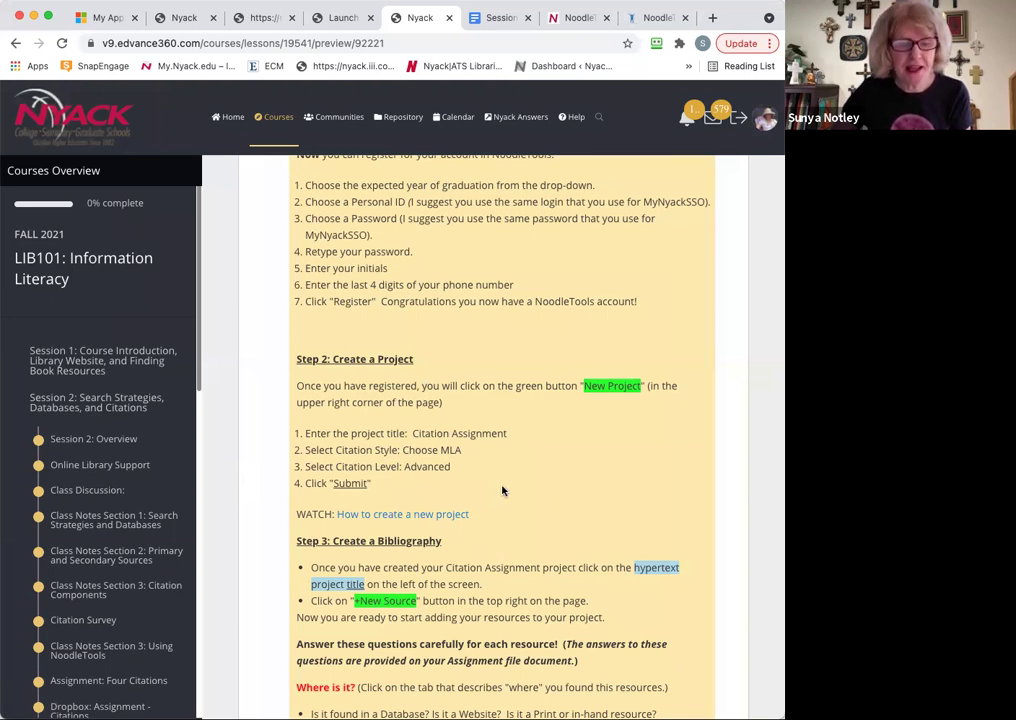
{"action": "scroll", "coordinate": [503, 490], "scroll_direction": "down", "scroll_amount": 3}
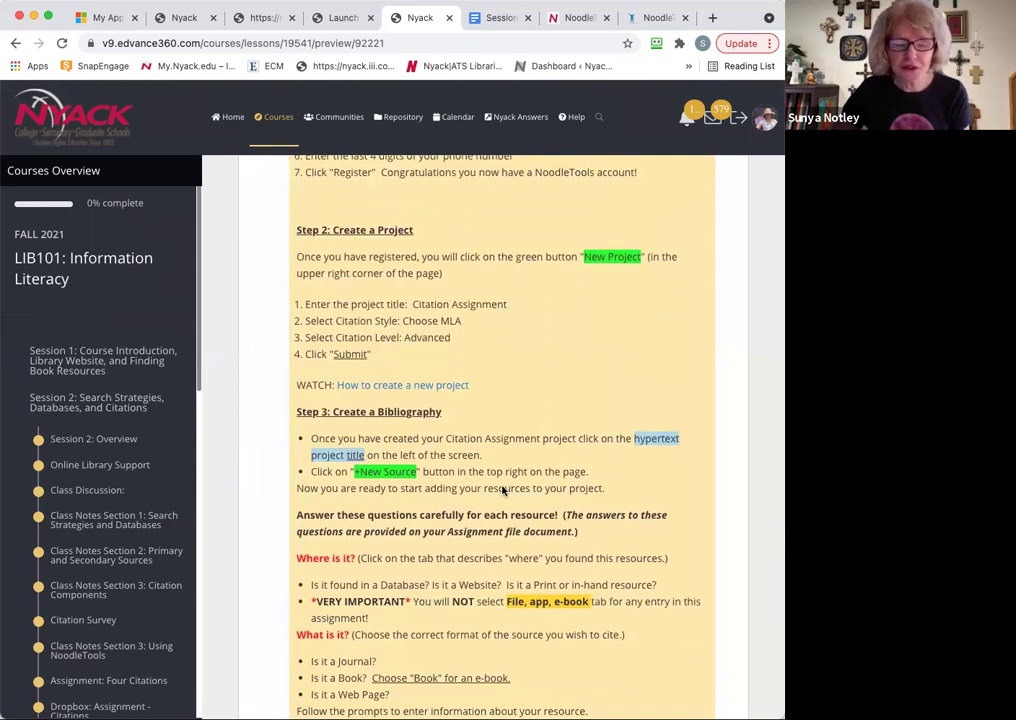
{"action": "scroll", "coordinate": [503, 490], "scroll_direction": "up", "scroll_amount": 1}
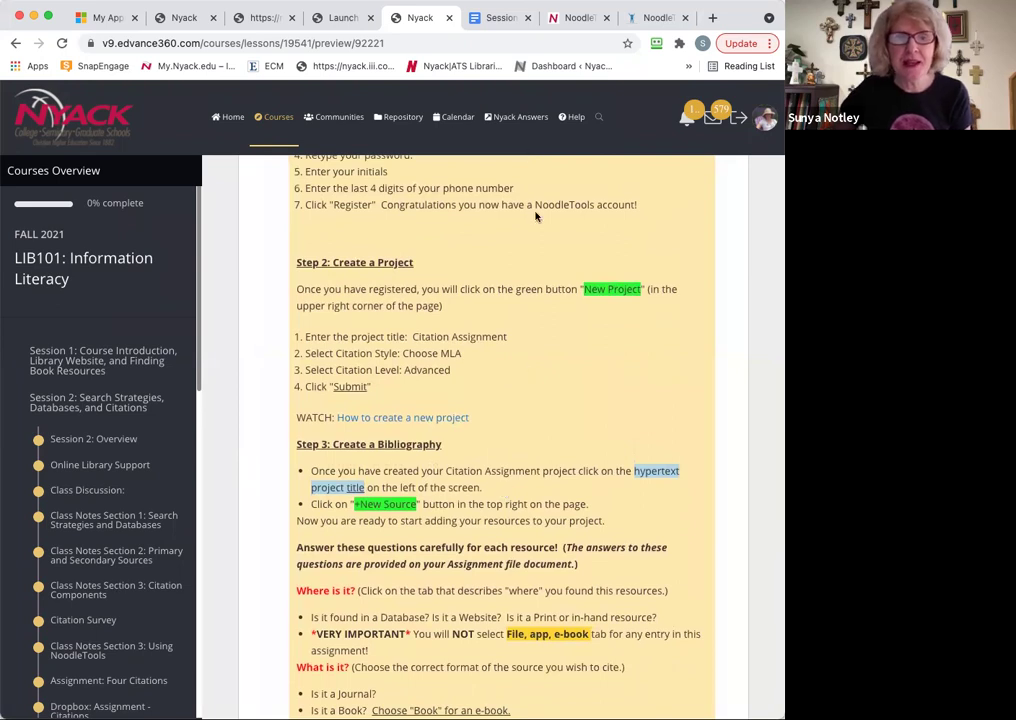
- Read the instructions for Steps 1 to 4 in the Session2CitationAssignment (Revised) document in Google Docs
{"action": "left_click", "coordinate": [495, 19]}
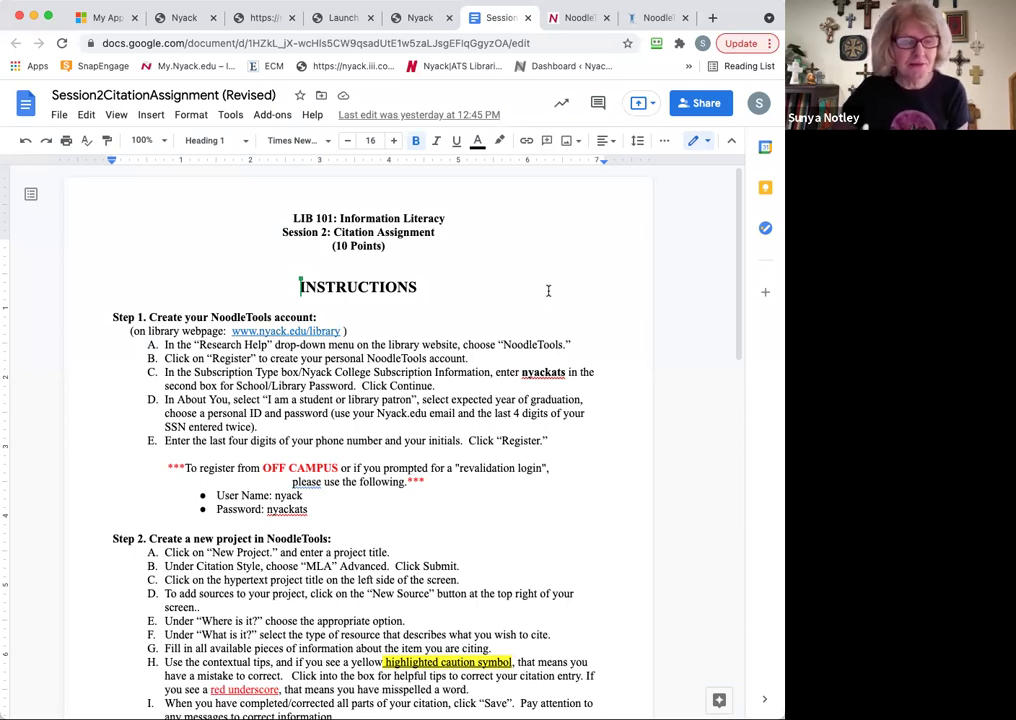
{"action": "scroll", "coordinate": [548, 291], "scroll_direction": "down", "scroll_amount": 3}
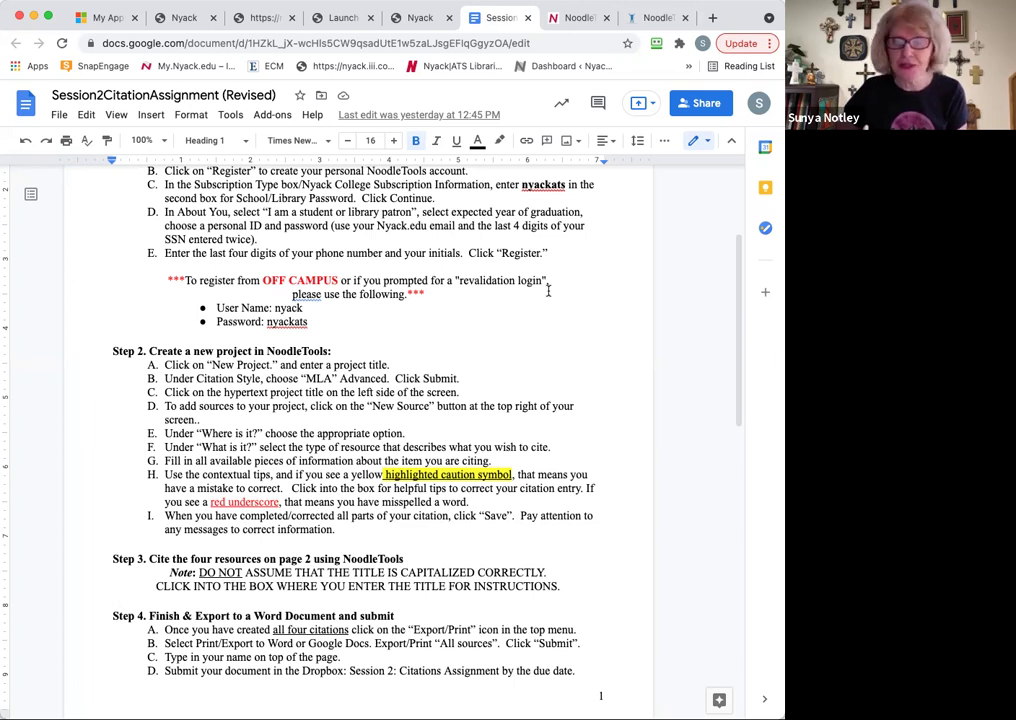
{"action": "scroll", "coordinate": [548, 290], "scroll_direction": "down", "scroll_amount": 2}
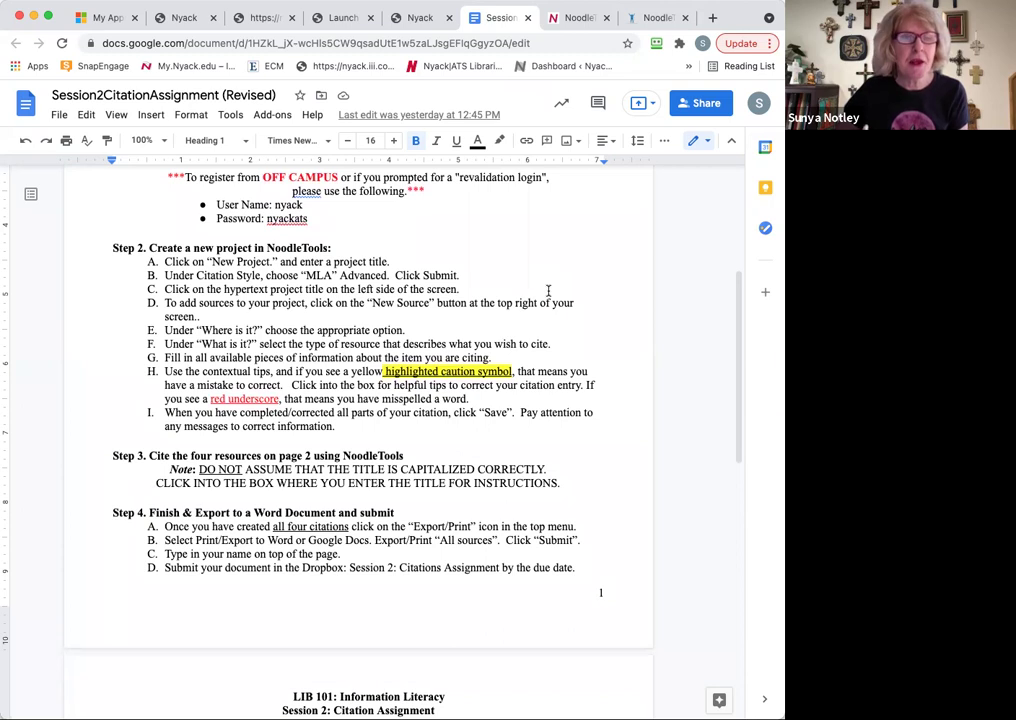
{"action": "scroll", "coordinate": [548, 290], "scroll_direction": "down", "scroll_amount": 1}
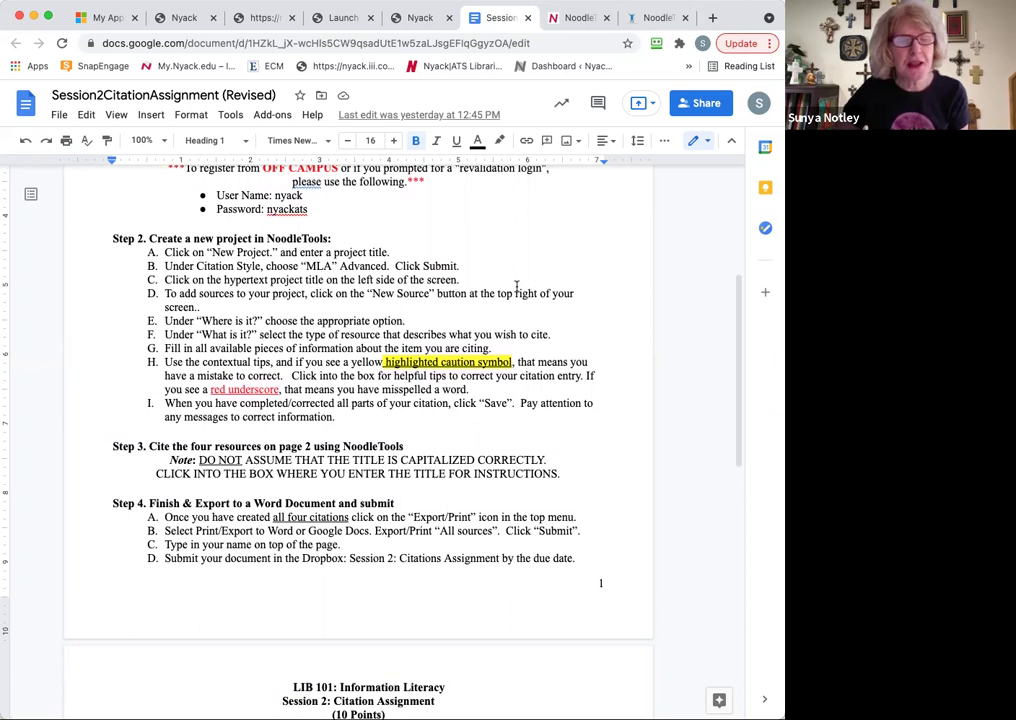
- Examine the details of the four resources to cite on page 2 of the assignment document
{"action": "scroll", "coordinate": [517, 287], "scroll_direction": "down", "scroll_amount": 10}
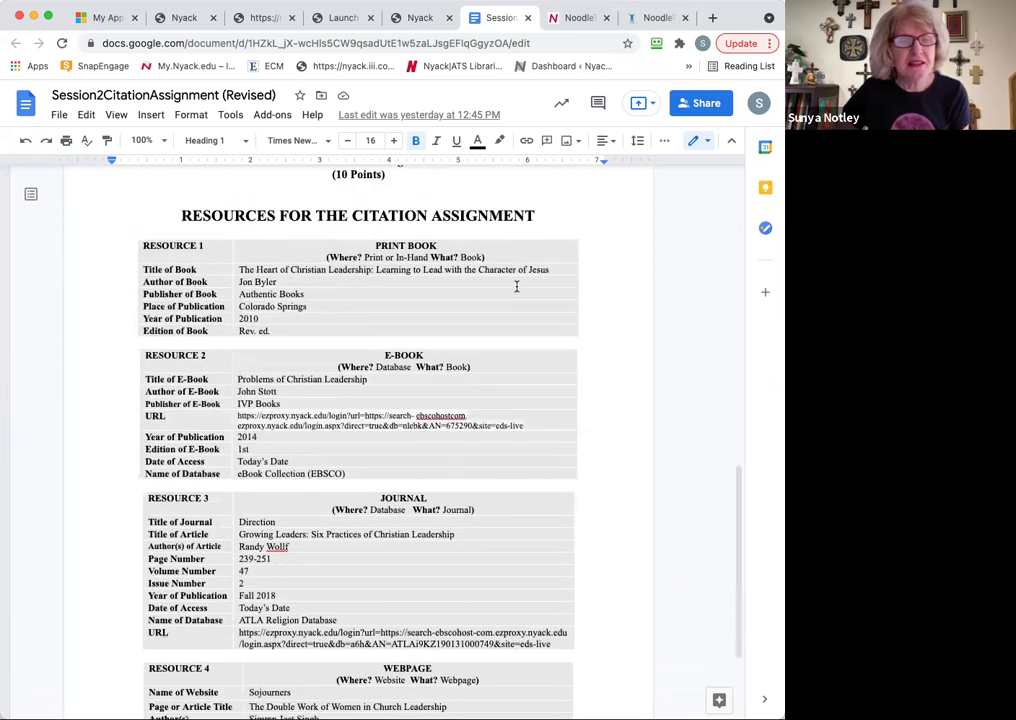
{"action": "scroll", "coordinate": [517, 287], "scroll_direction": "down", "scroll_amount": 2}
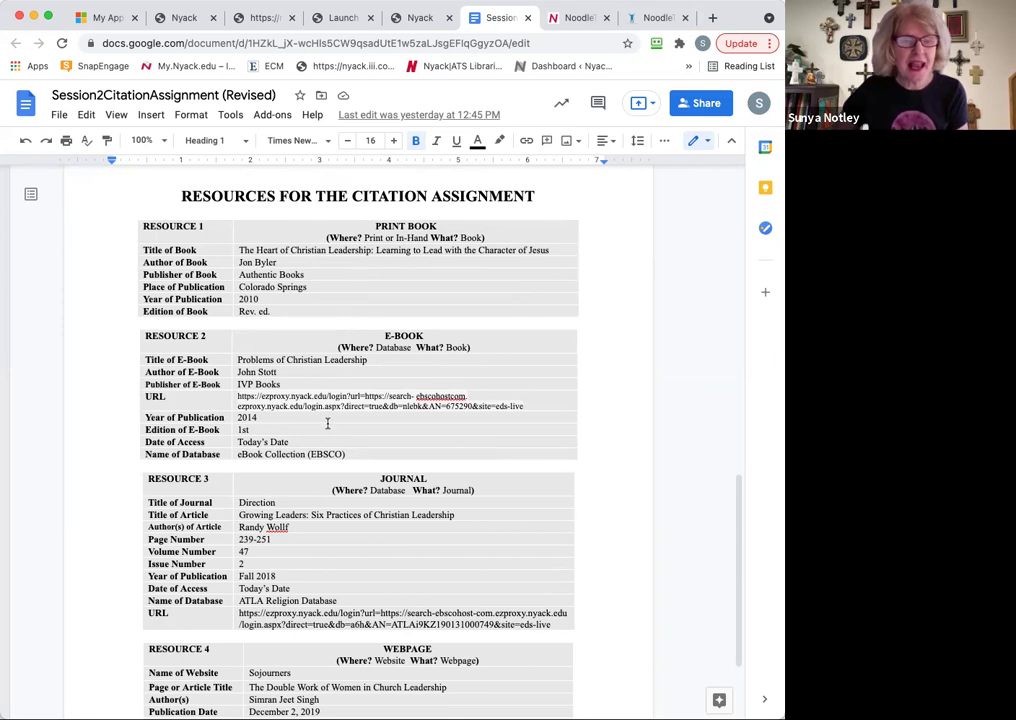
{"action": "scroll", "coordinate": [319, 530], "scroll_direction": "down", "scroll_amount": 2}
{"action": "scroll", "coordinate": [319, 530], "scroll_direction": "down", "scroll_amount": 1}
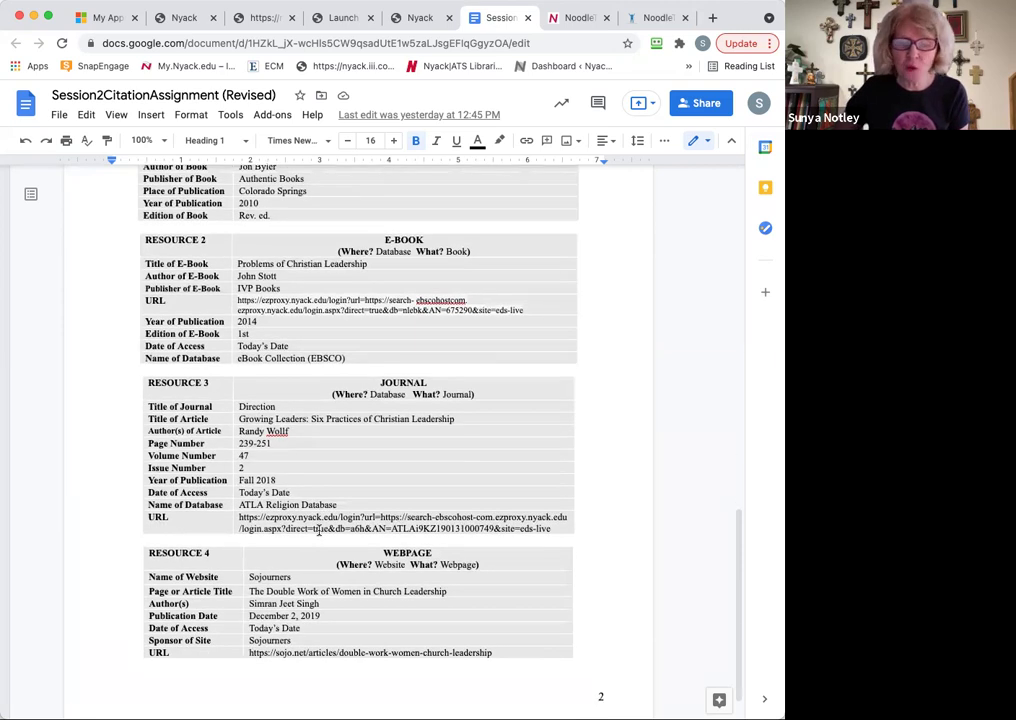
{"action": "scroll", "coordinate": [320, 528], "scroll_direction": "up", "scroll_amount": 3}
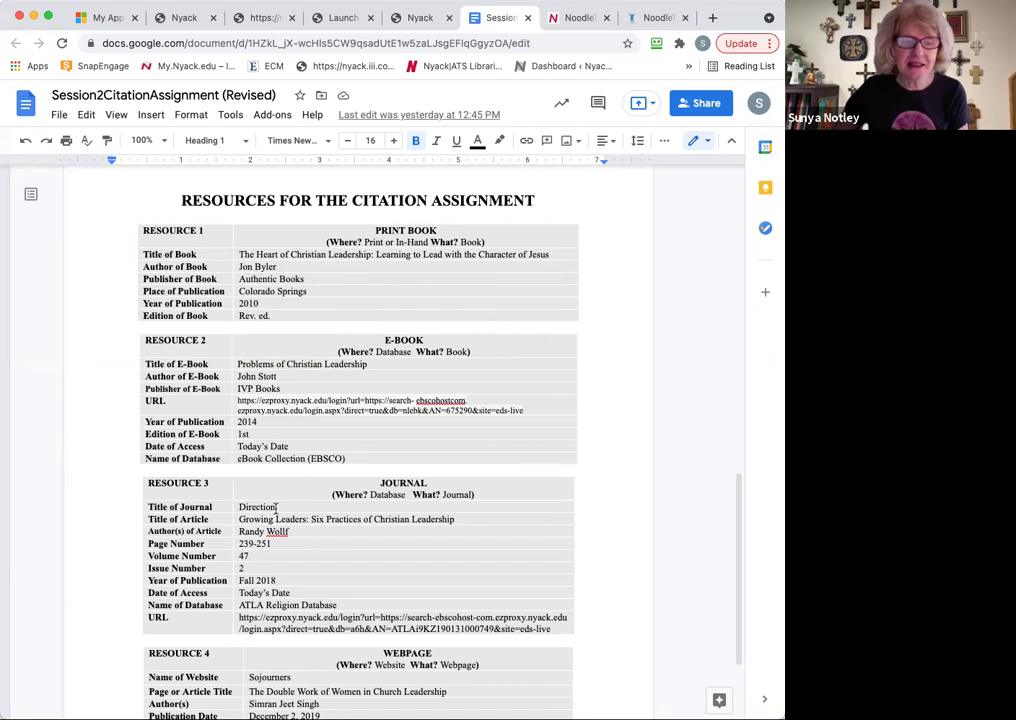
{"action": "scroll", "coordinate": [276, 521], "scroll_direction": "down", "scroll_amount": 2}
{"action": "scroll", "coordinate": [276, 521], "scroll_direction": "up", "scroll_amount": 6}
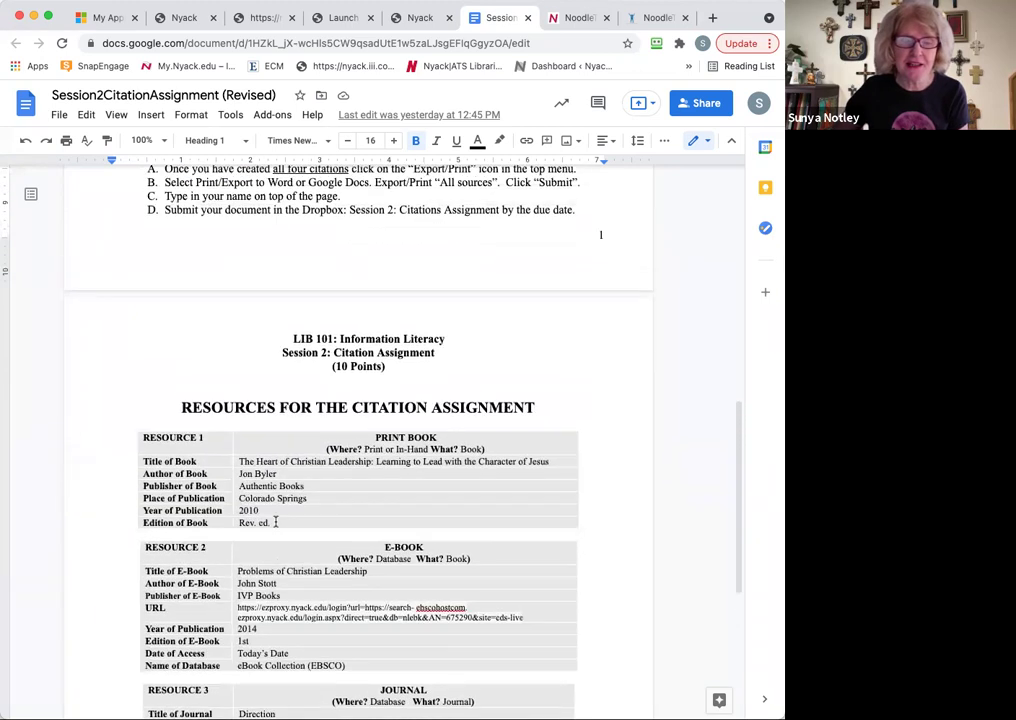
{"action": "scroll", "coordinate": [276, 521], "scroll_direction": "down", "scroll_amount": 4}
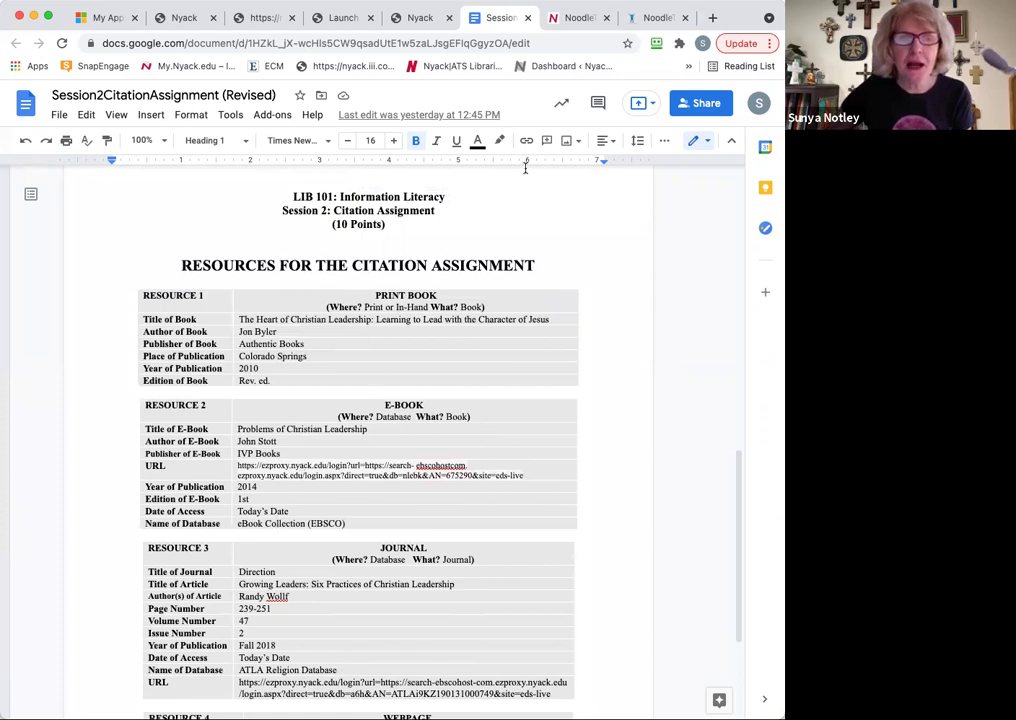
- Create a NoodleTools project titled "Citations Assignment" with the MLA (MLA Handbook, 9th ed.) style at the Advanced level
{"action": "left_click", "coordinate": [578, 18]}
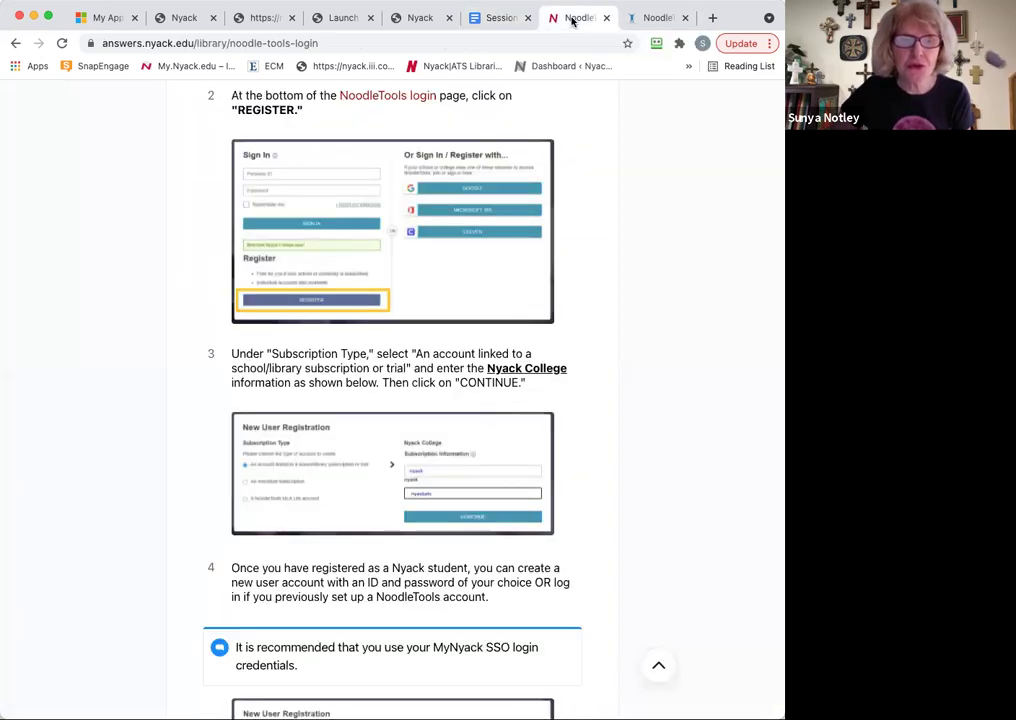
{"action": "left_click", "coordinate": [650, 18]}
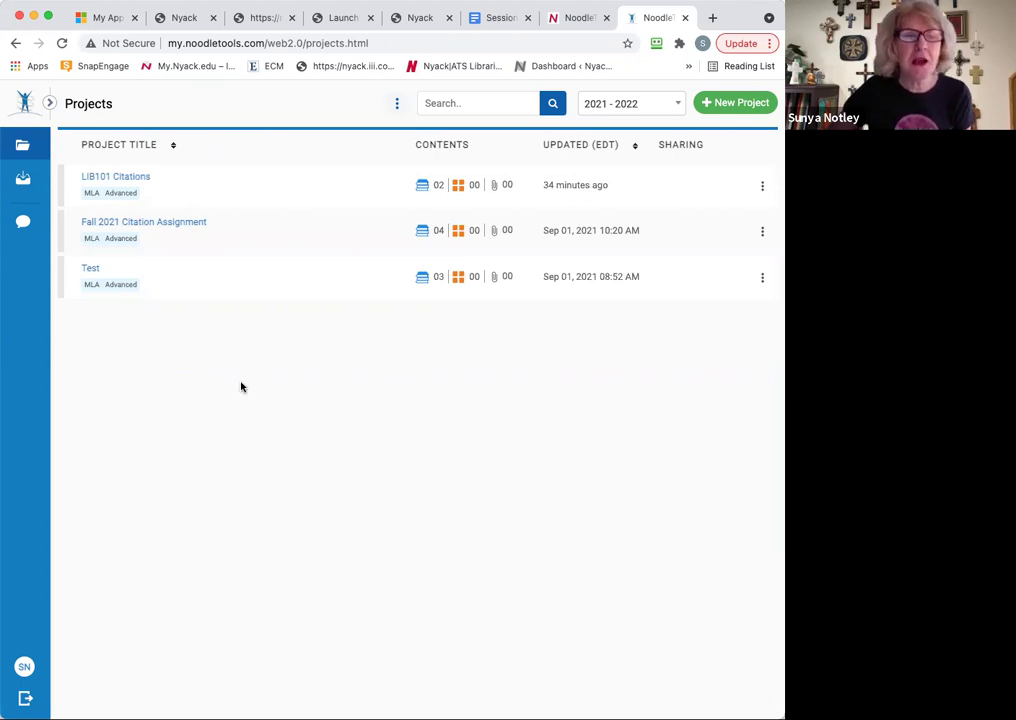
{"action": "left_click", "coordinate": [722, 104]}
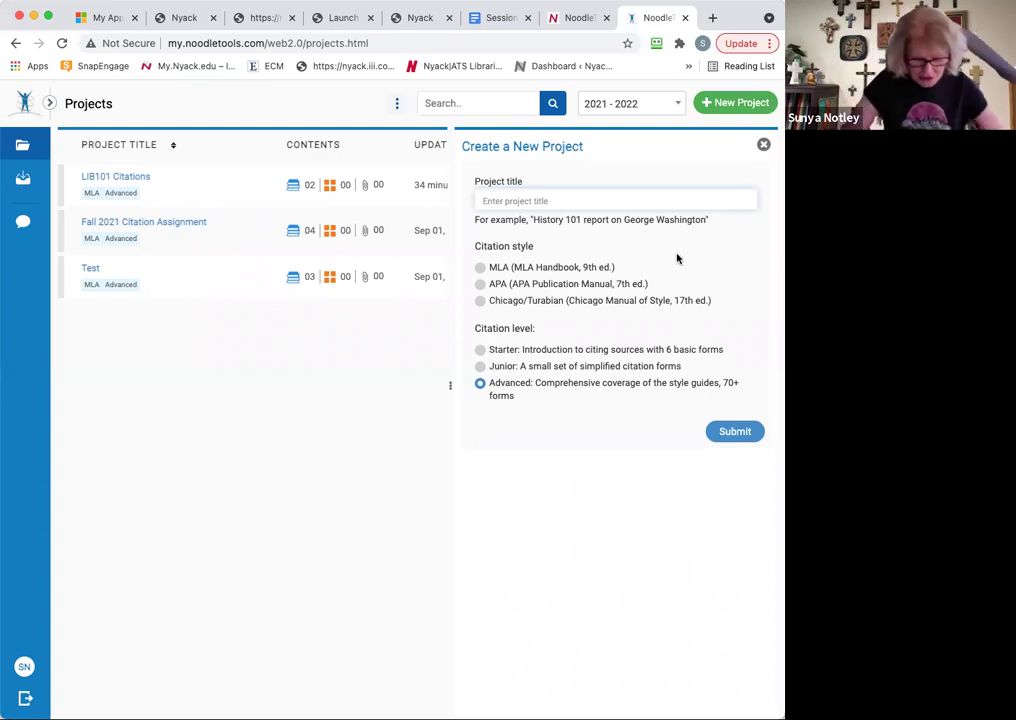
{"action": "type", "text": "Citations Assignment"}
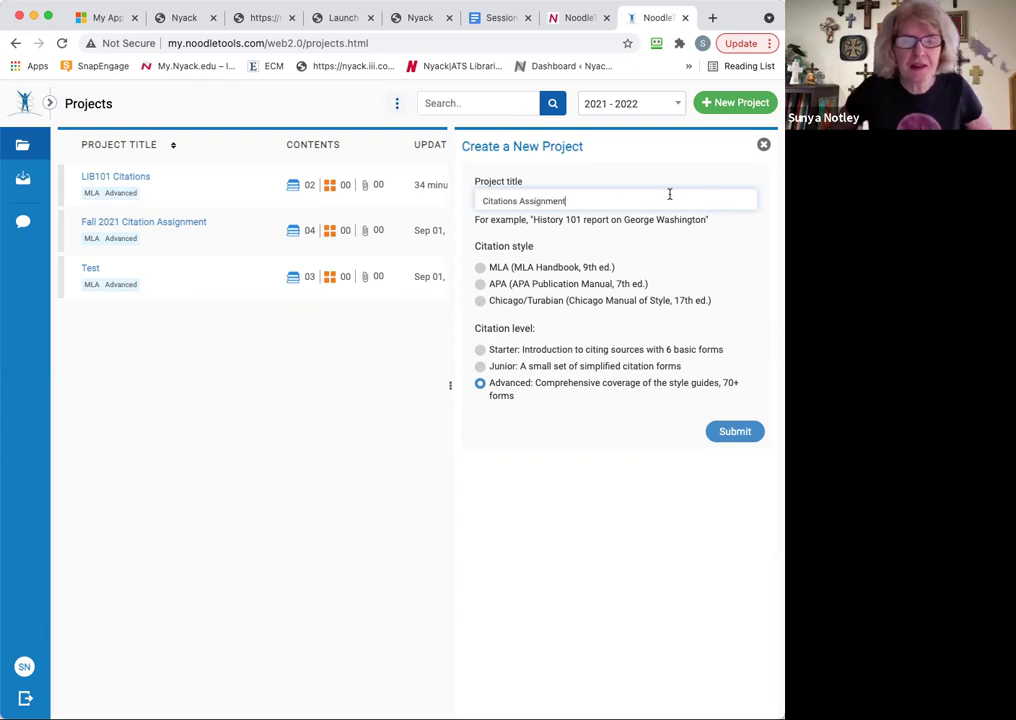
{"action": "left_click", "coordinate": [490, 272]}
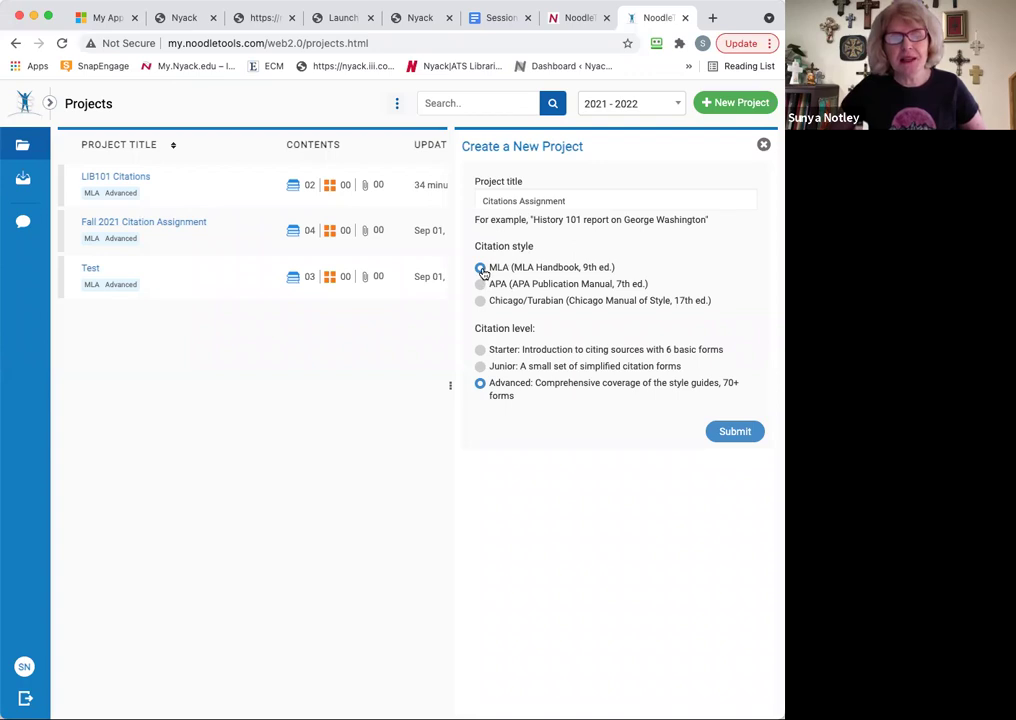
{"action": "left_click", "coordinate": [735, 431]}
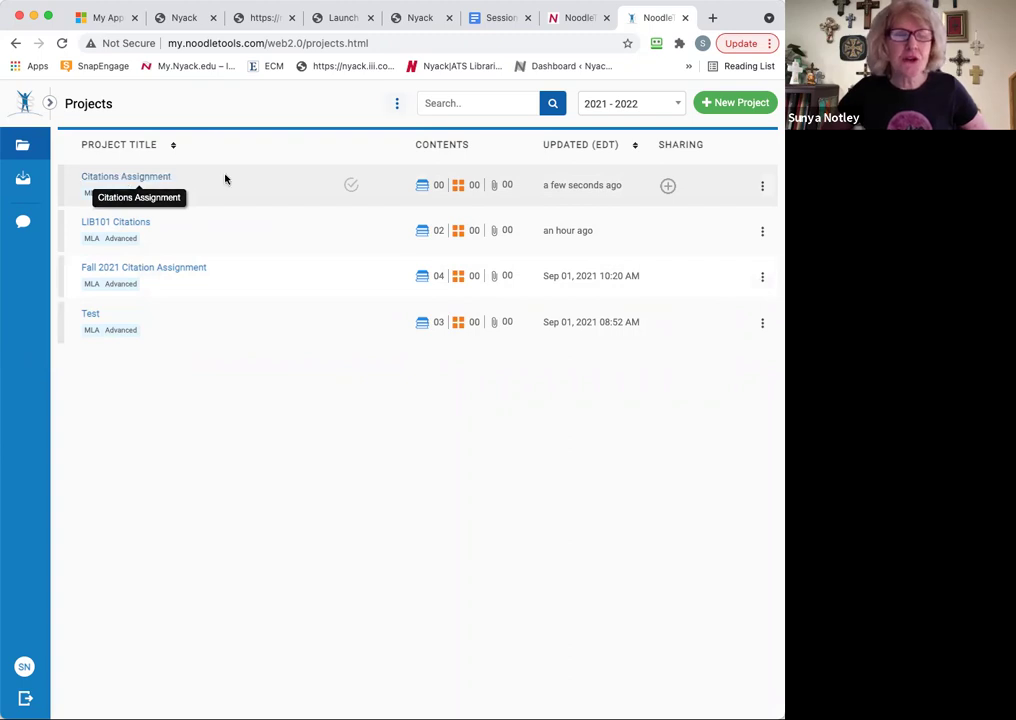
- Open the Citations Assignment project and start a new citation for Resource 1 as a print or in-hand book
{"action": "left_click", "coordinate": [138, 180]}
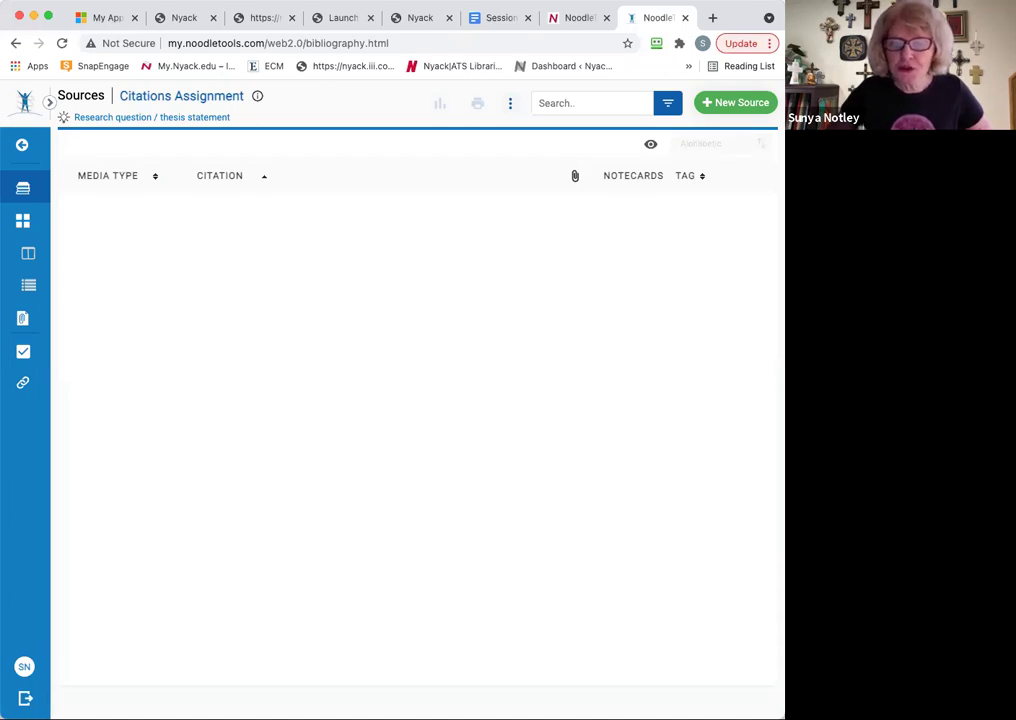
{"action": "left_click", "coordinate": [503, 20]}
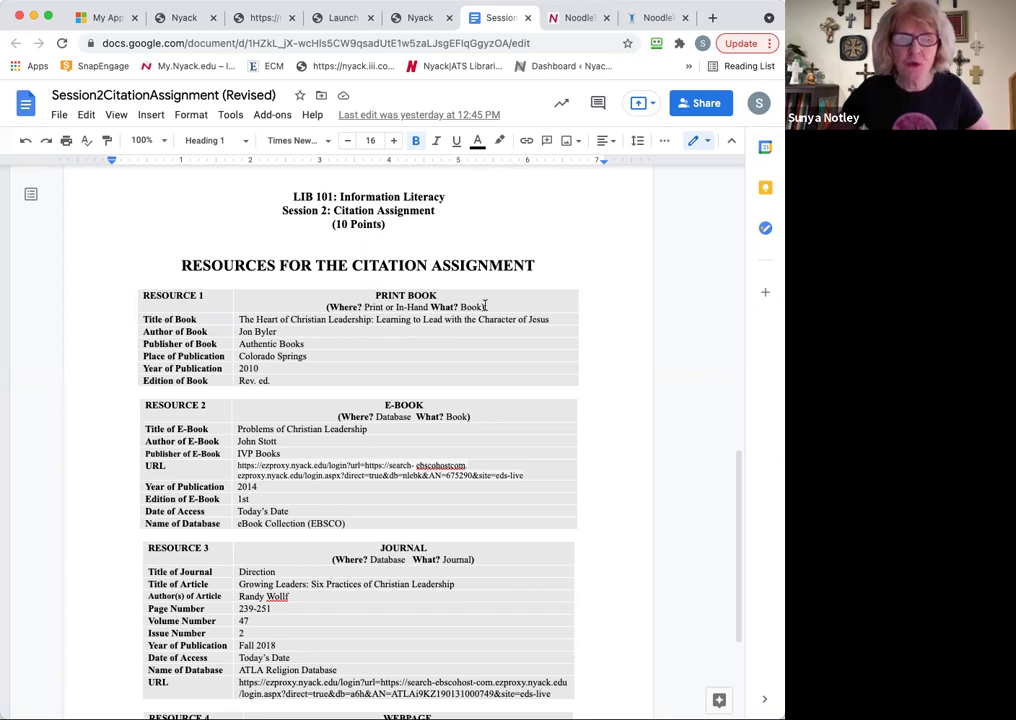
{"action": "left_click", "coordinate": [656, 18]}
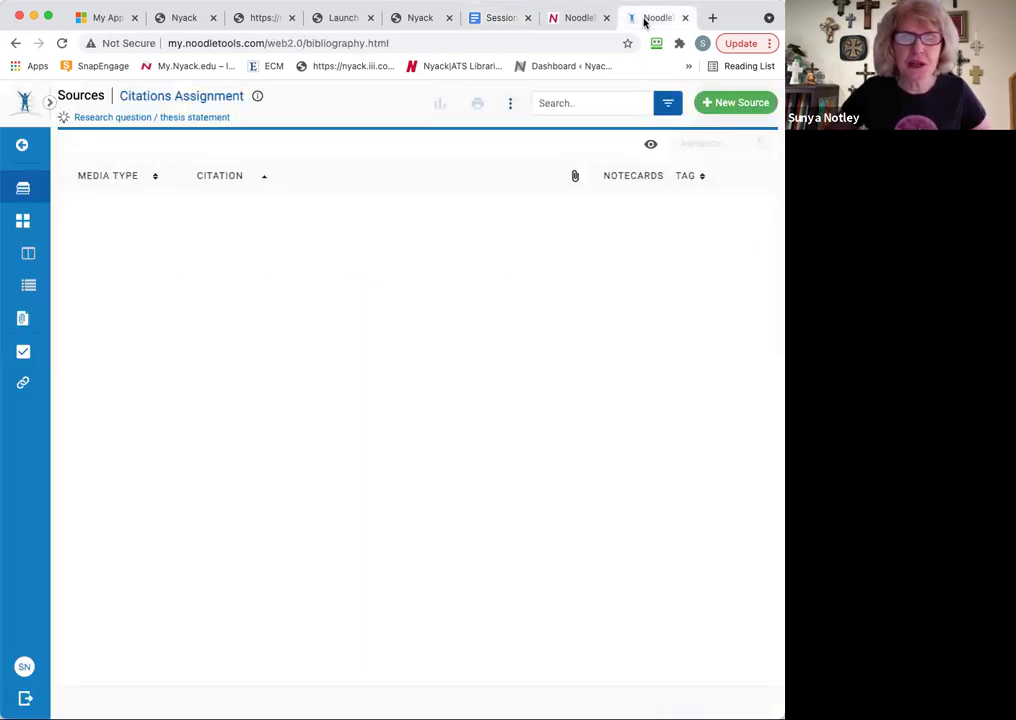
{"action": "left_click", "coordinate": [733, 104]}
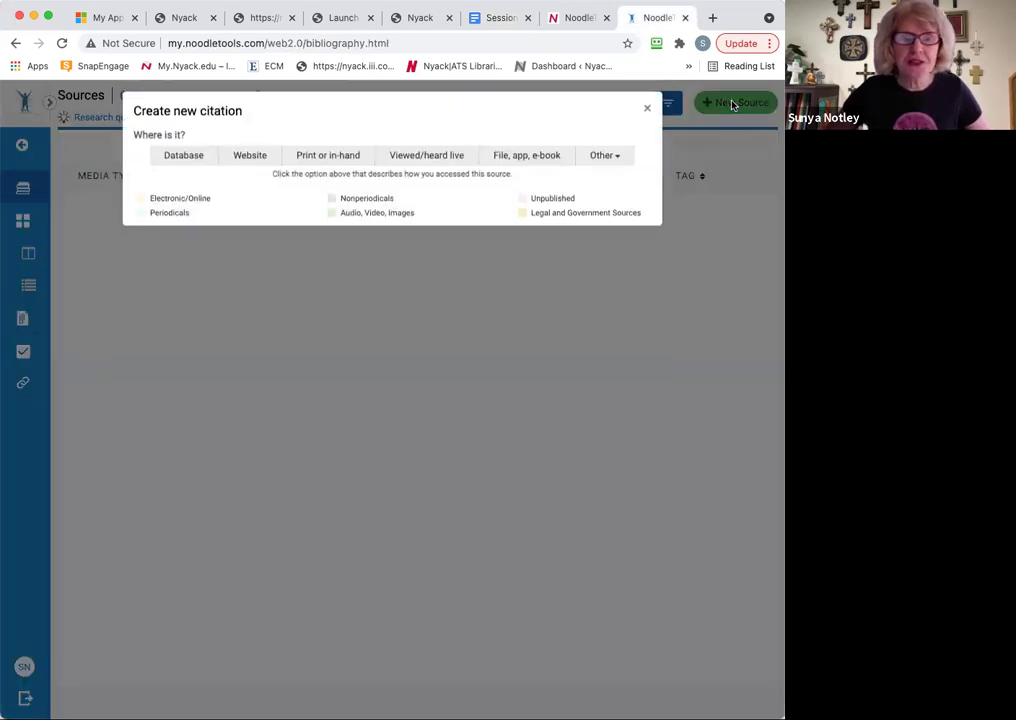
{"action": "left_click", "coordinate": [322, 161]}
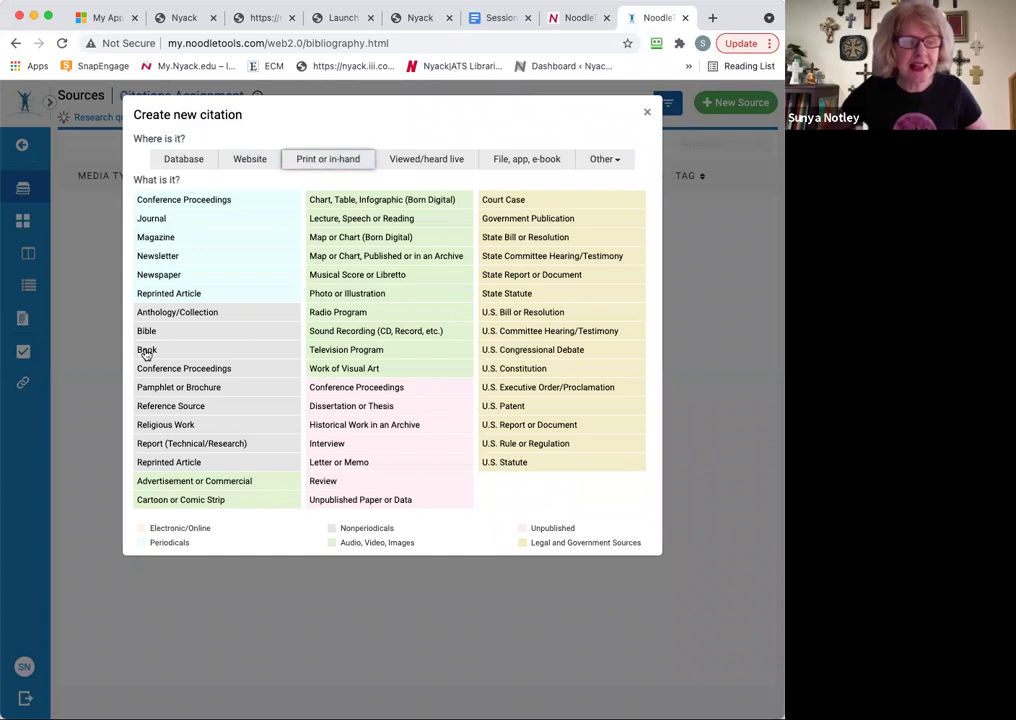
{"action": "left_click", "coordinate": [147, 351]}
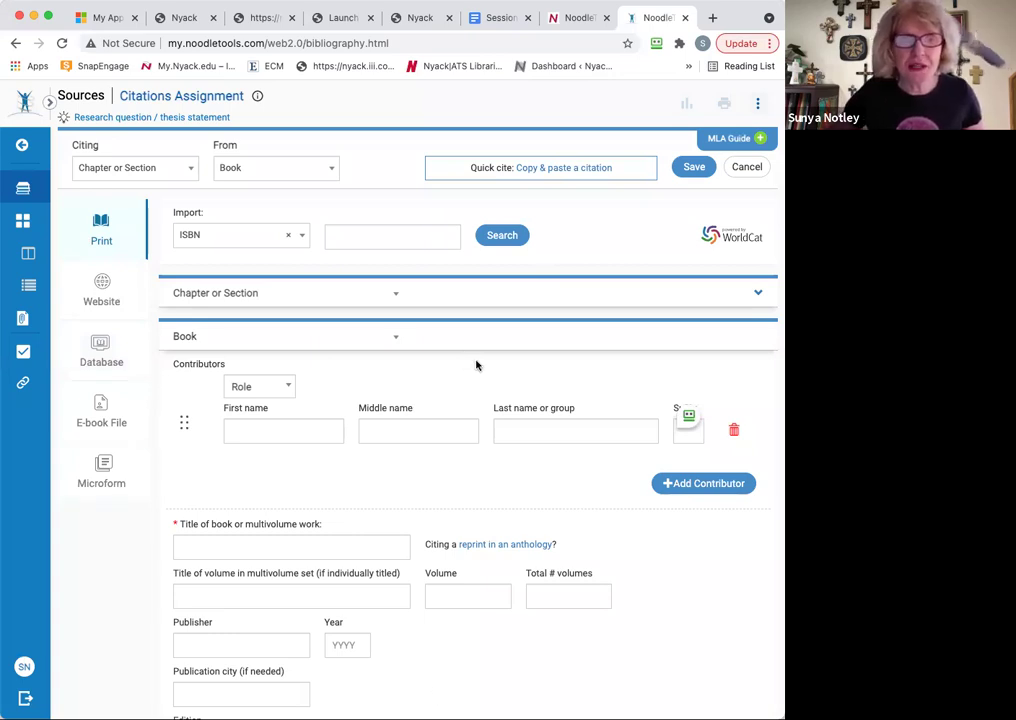
- Look up Resource 1 in the assignment document and enter its author's first and last name with the Author role in the book citation
{"action": "left_click", "coordinate": [500, 18]}
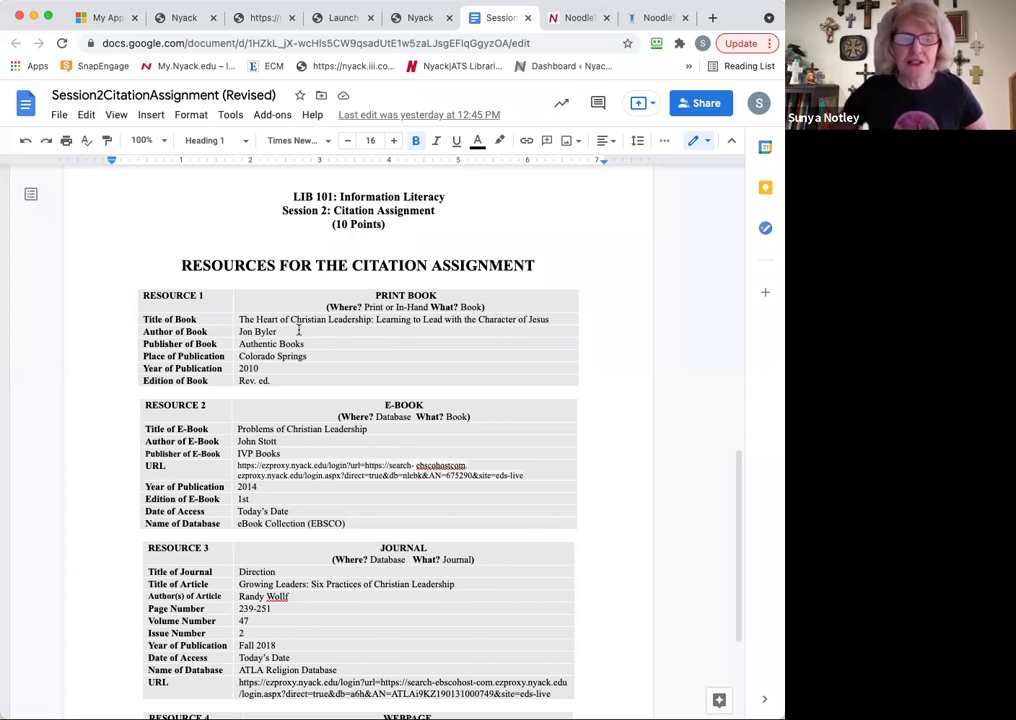
{"action": "left_click", "coordinate": [646, 18]}
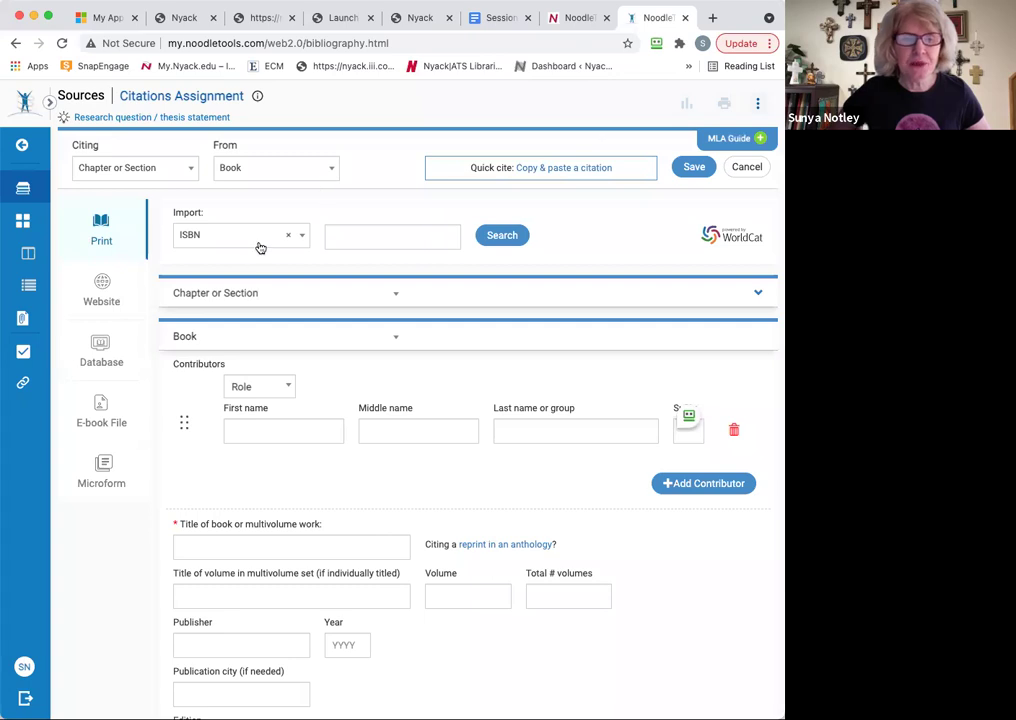
{"action": "left_click", "coordinate": [285, 388]}
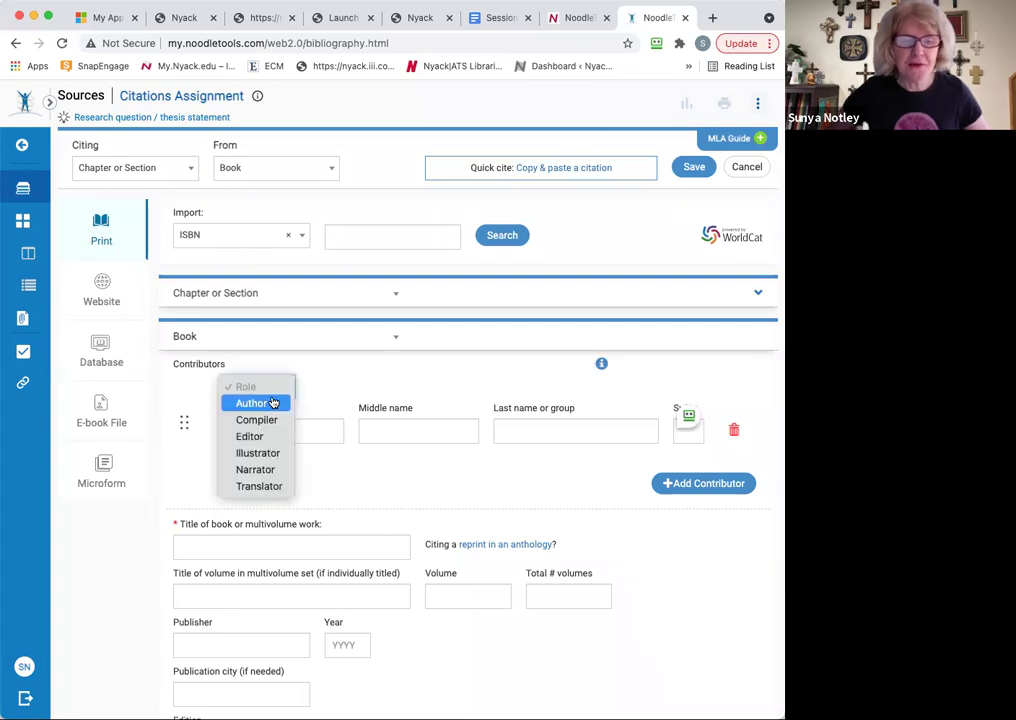
{"action": "left_click", "coordinate": [265, 406]}
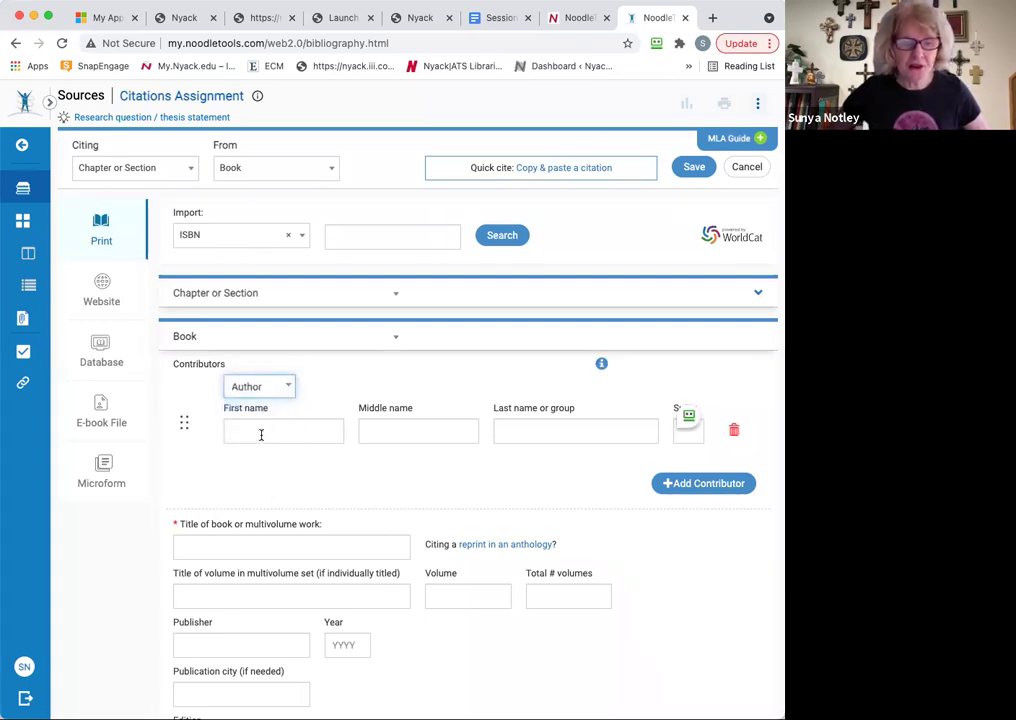
{"action": "left_click", "coordinate": [261, 432]}
{"action": "type", "text": "Jon"}
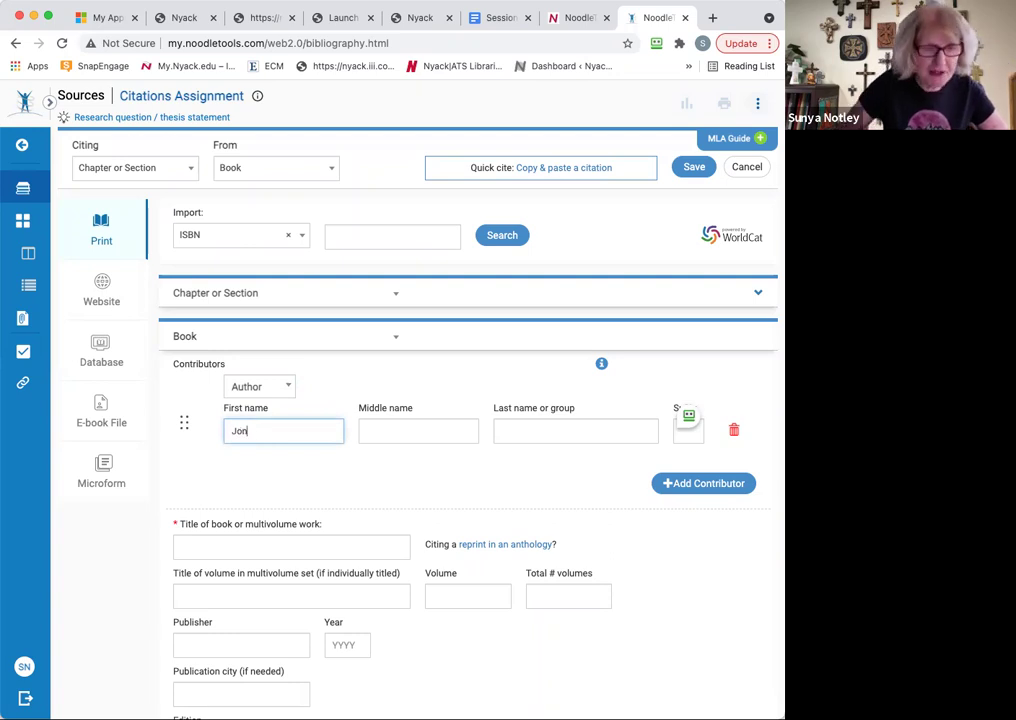
{"action": "left_click", "coordinate": [517, 430]}
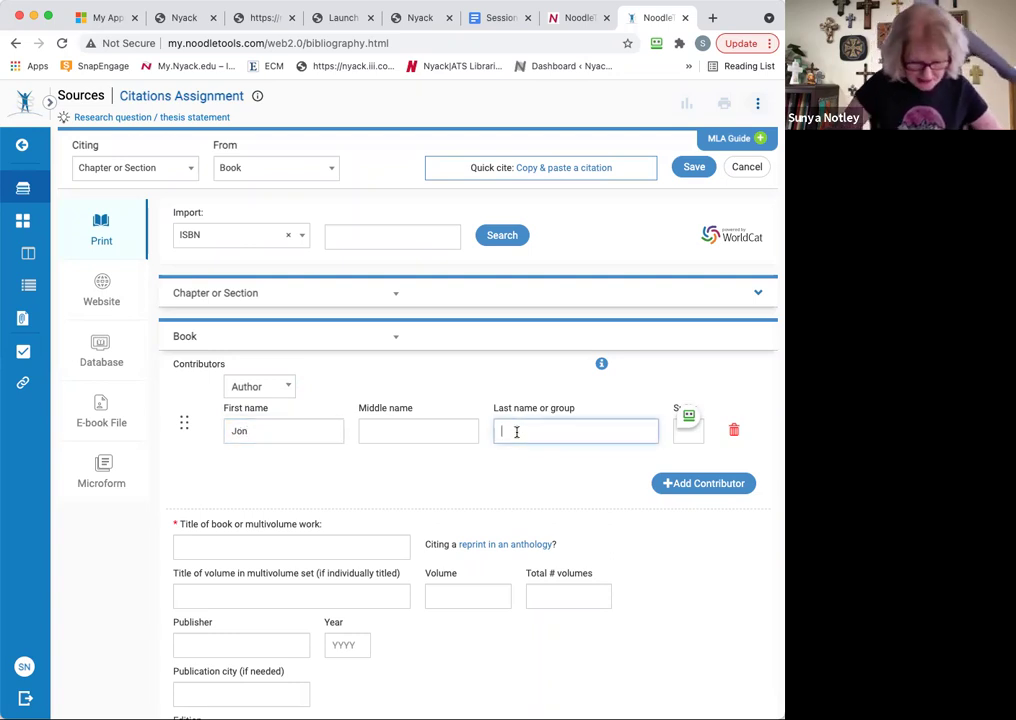
{"action": "type", "text": "byler"}
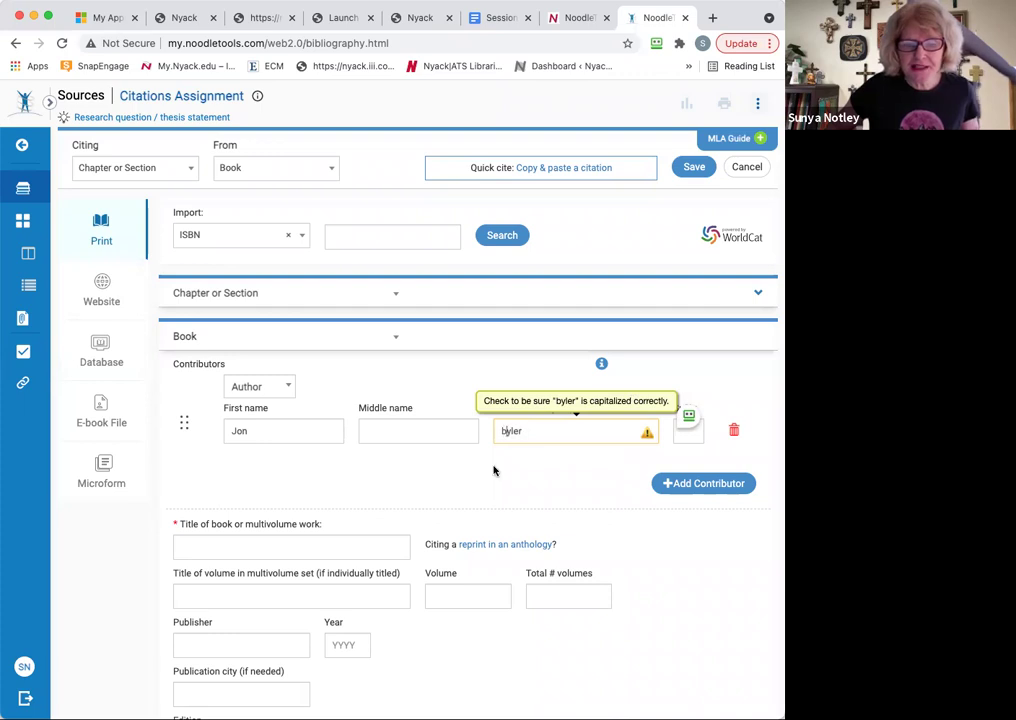
{"action": "key", "text": "BackSpace"}
{"action": "type", "text": "B"}
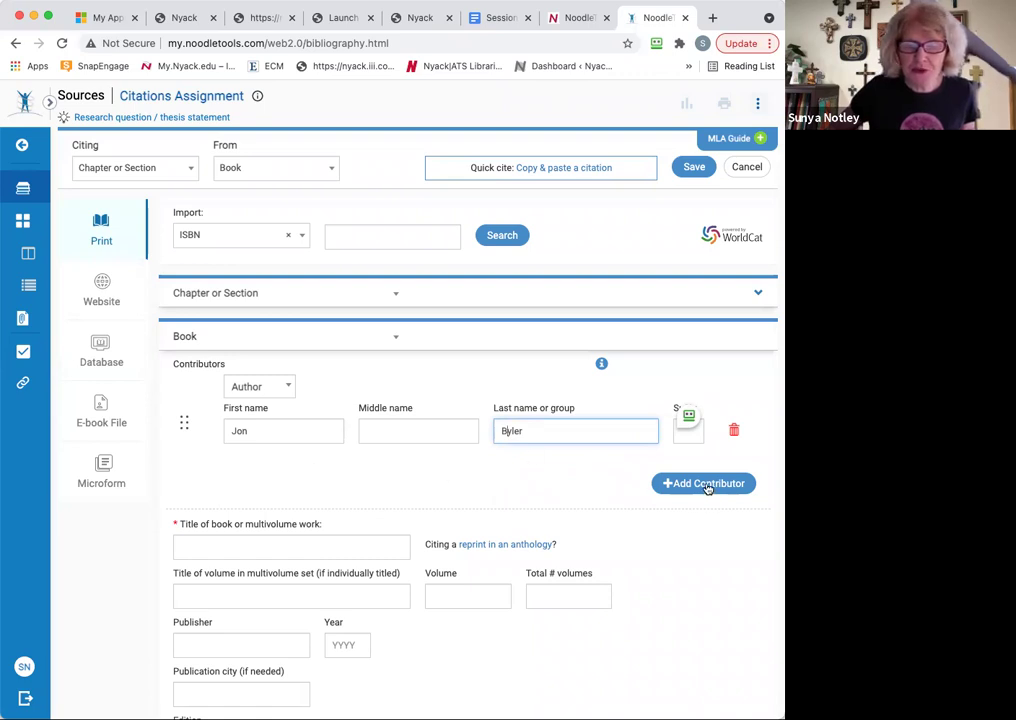
- Set the book title to "The Heart of Christian Leadership: Learning to Lead with the Character of Jesus", capitalizing the last word
{"action": "scroll", "coordinate": [671, 579], "scroll_direction": "down", "scroll_amount": 3}
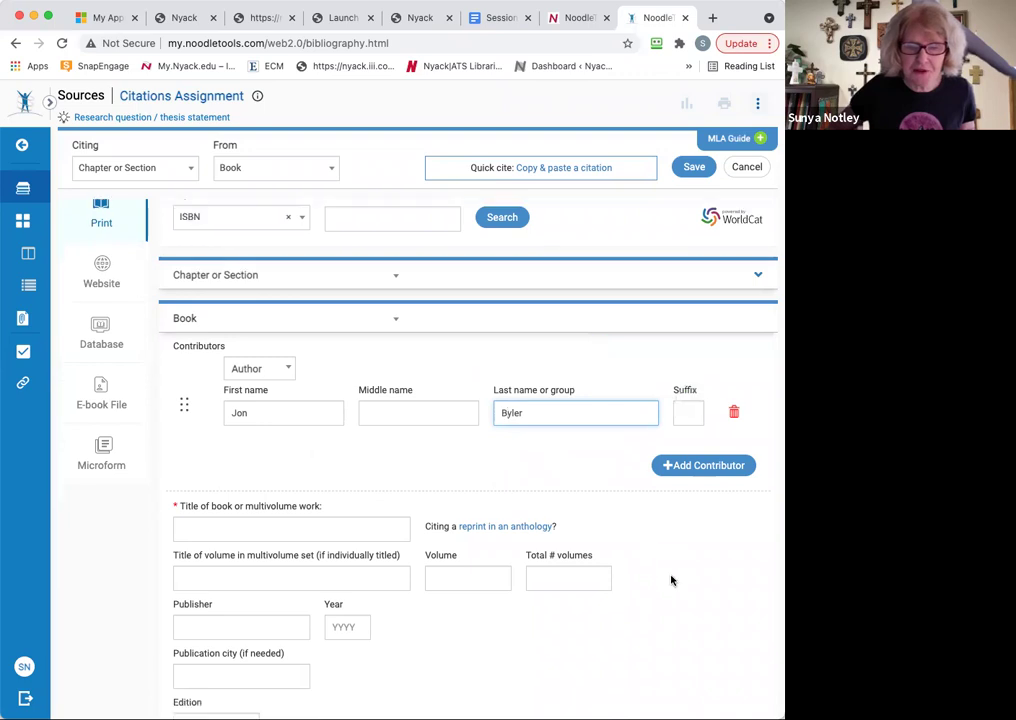
{"action": "scroll", "coordinate": [671, 579], "scroll_direction": "down", "scroll_amount": 1}
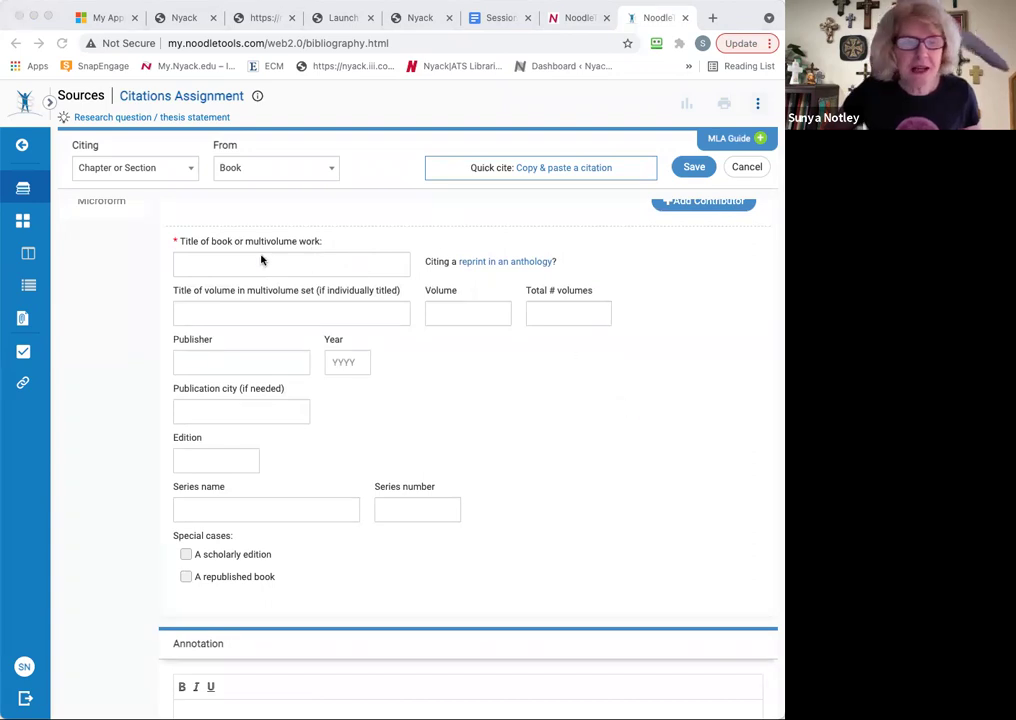
{"action": "left_click", "coordinate": [211, 264]}
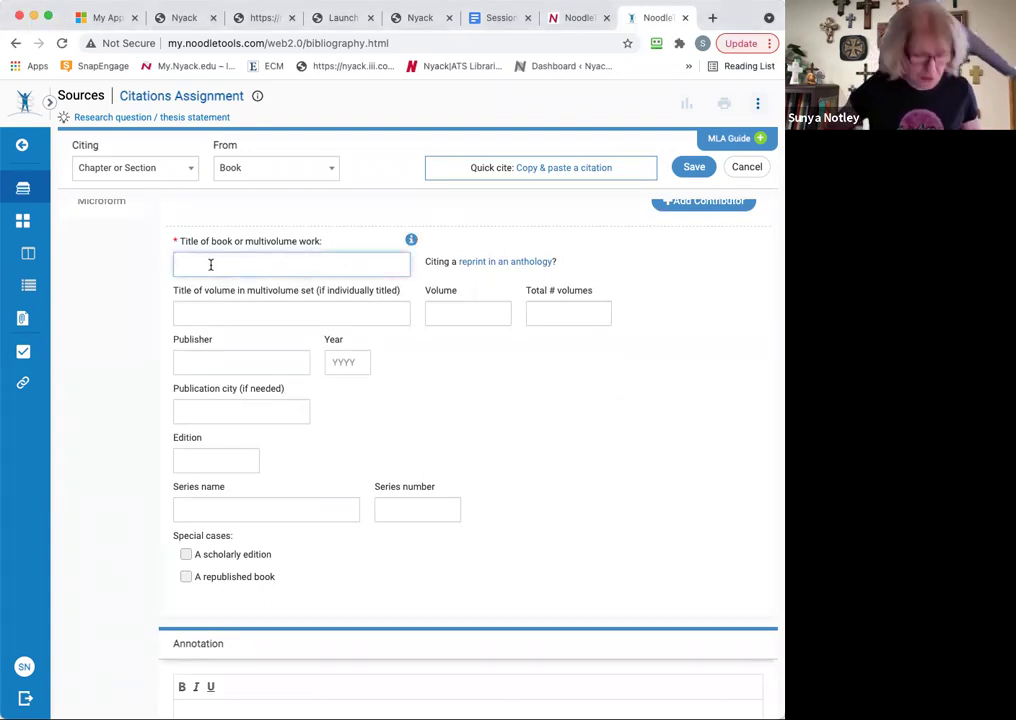
{"action": "key", "text": "super+v"}
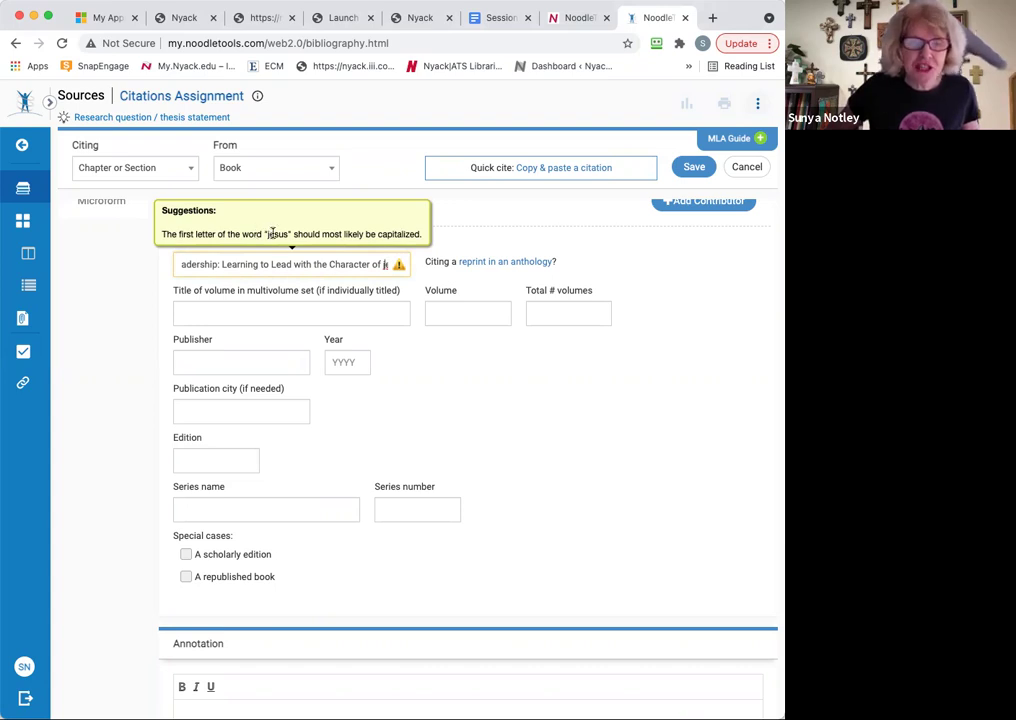
{"action": "key", "text": "BackSpace"}
{"action": "type", "text": "Jesu"}
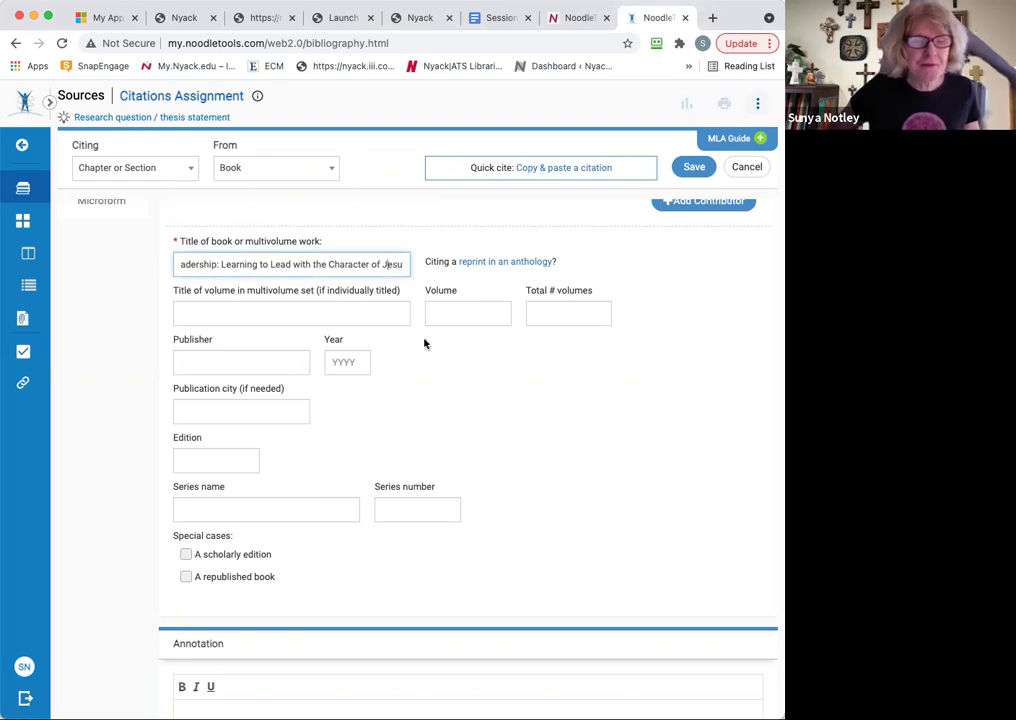
- Enter Authentic Books as the book's publisher and 2010 as its publication year
{"action": "left_click", "coordinate": [243, 366]}
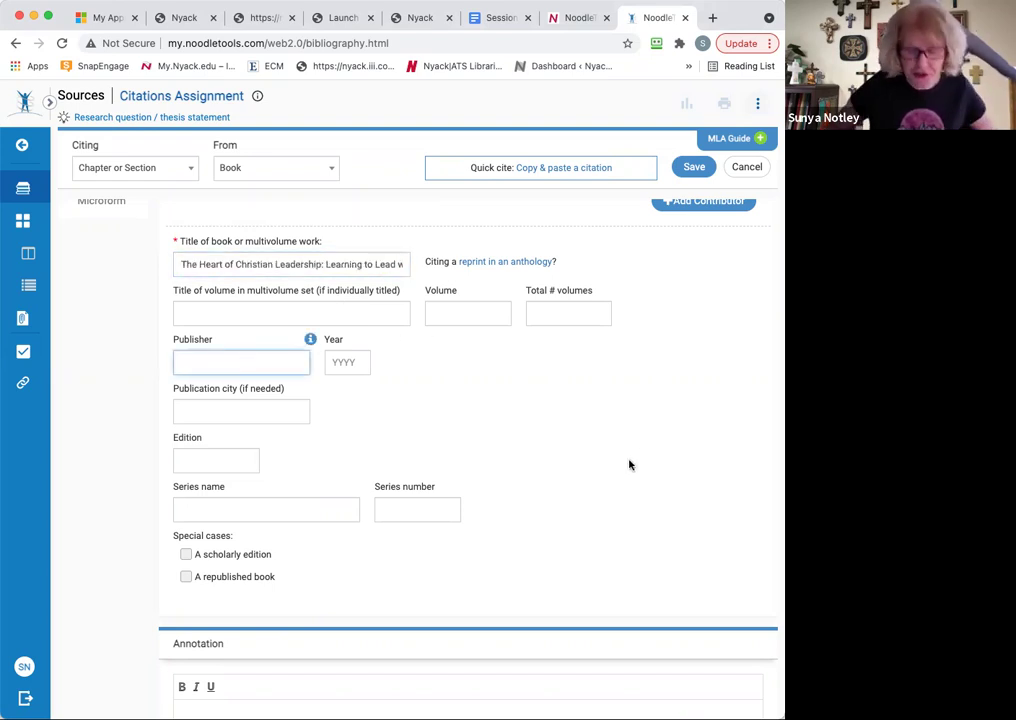
{"action": "type", "text": "Authen"}
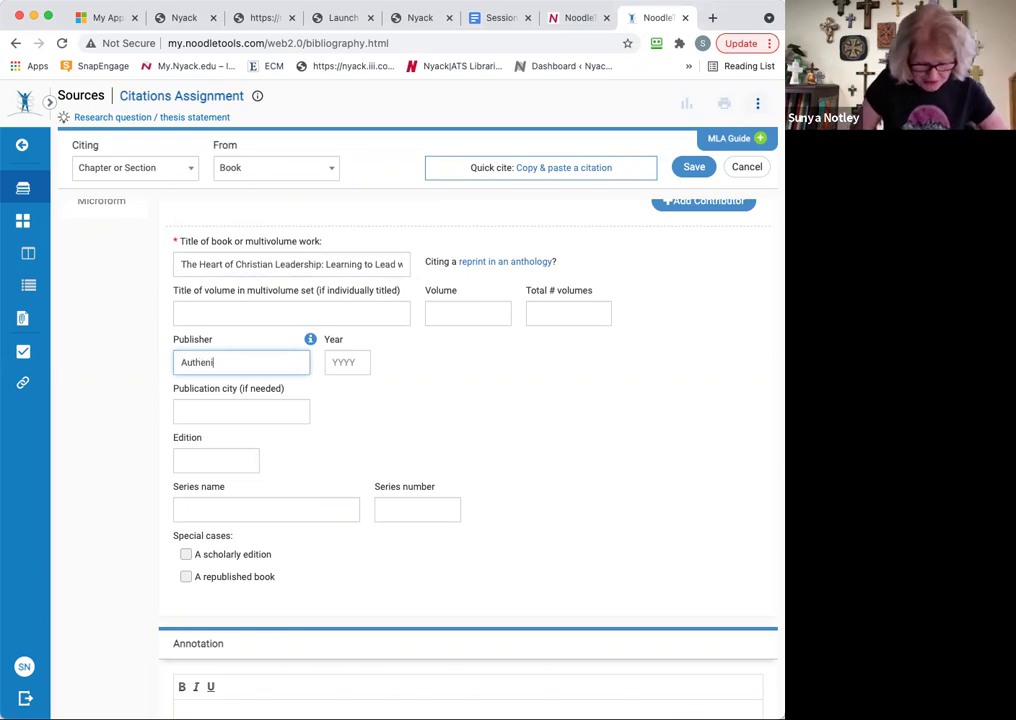
{"action": "type", "text": "tic Books"}
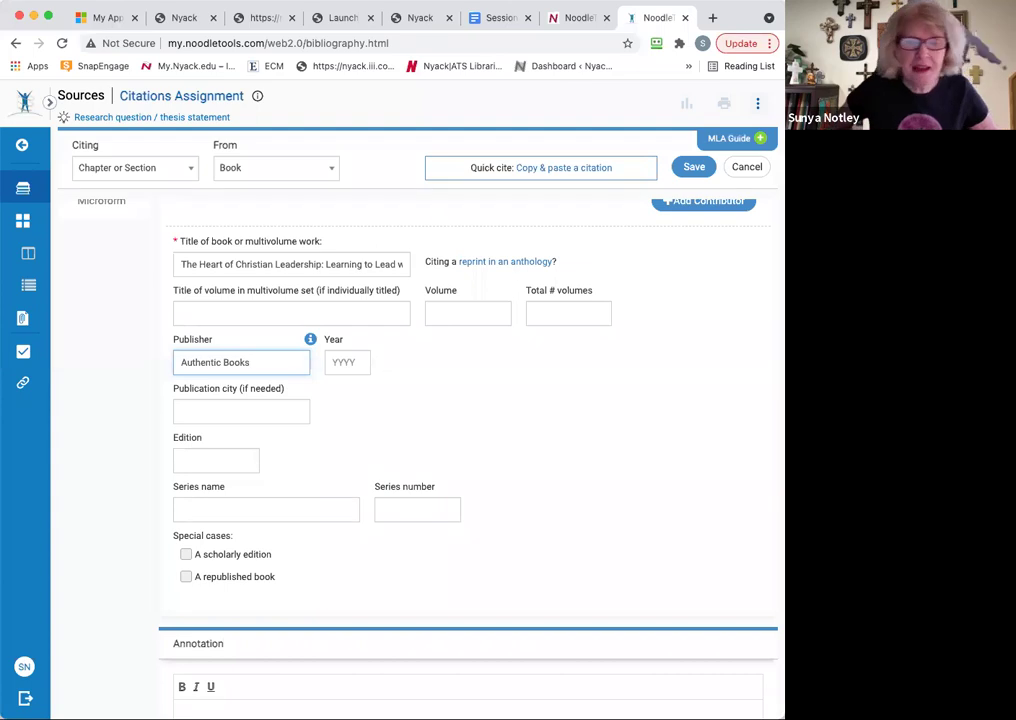
{"action": "left_click", "coordinate": [338, 360]}
{"action": "type", "text": "2010"}
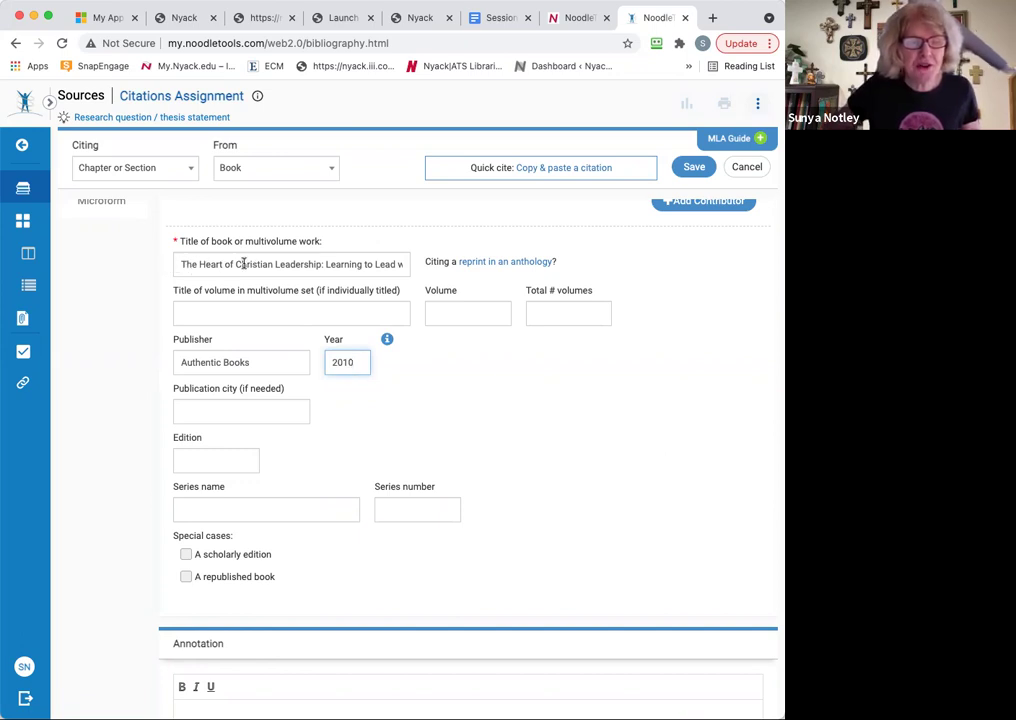
{"action": "scroll", "coordinate": [310, 265], "scroll_direction": "right", "scroll_amount": 5}
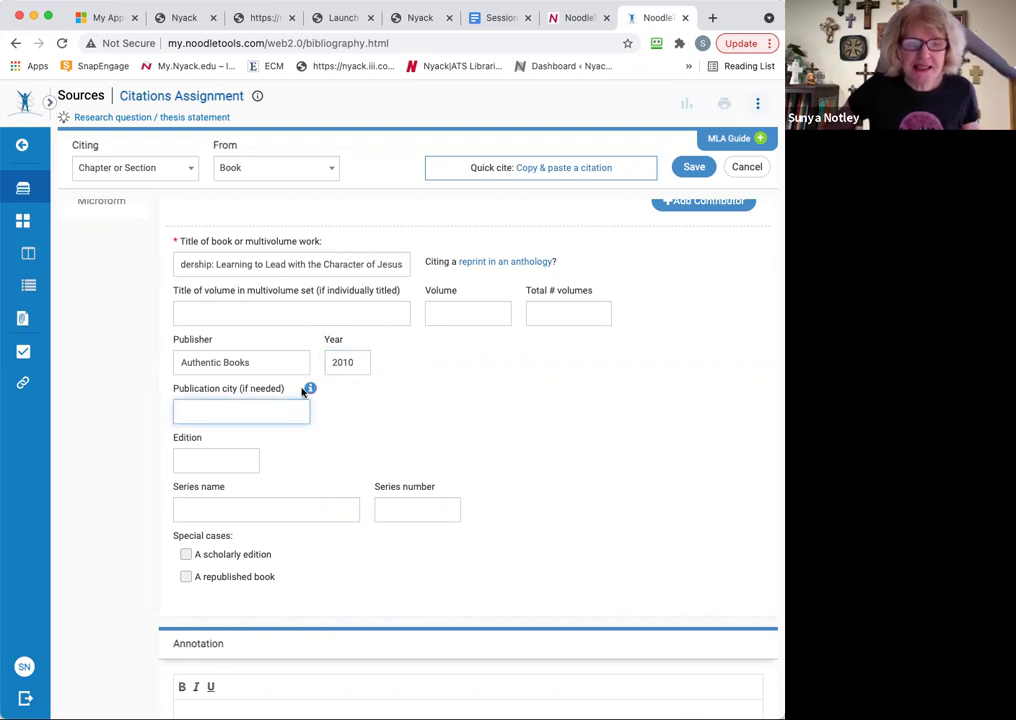
- Consult the help for the publication city and edition, leaving the city blank and setting the edition to "rev."
{"action": "left_click", "coordinate": [311, 389]}
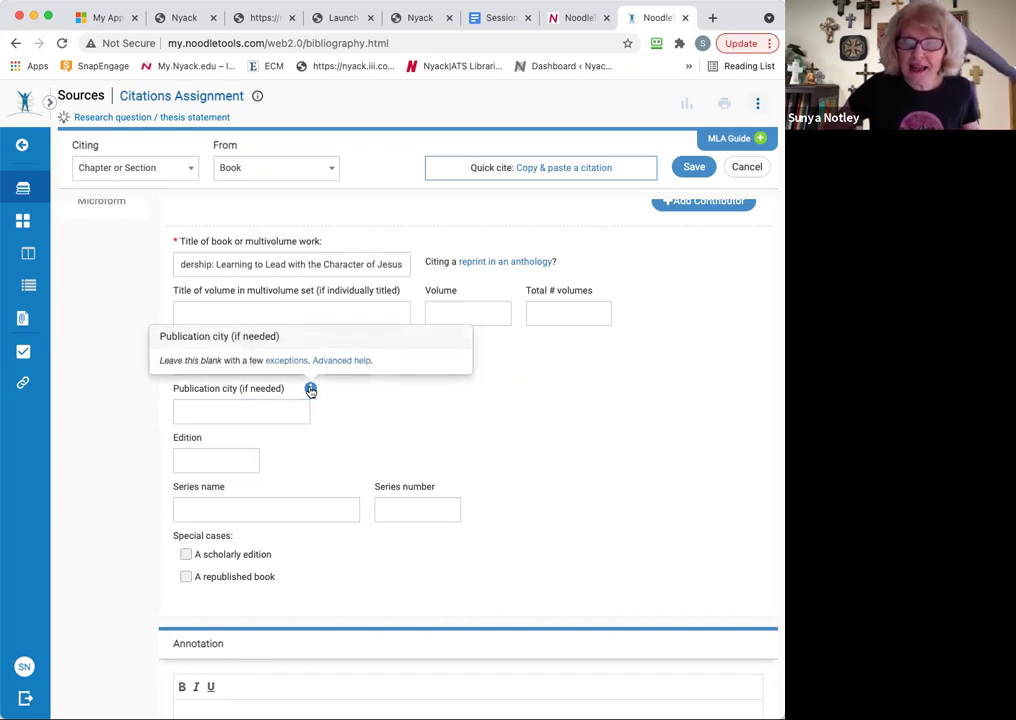
{"action": "left_click", "coordinate": [265, 410]}
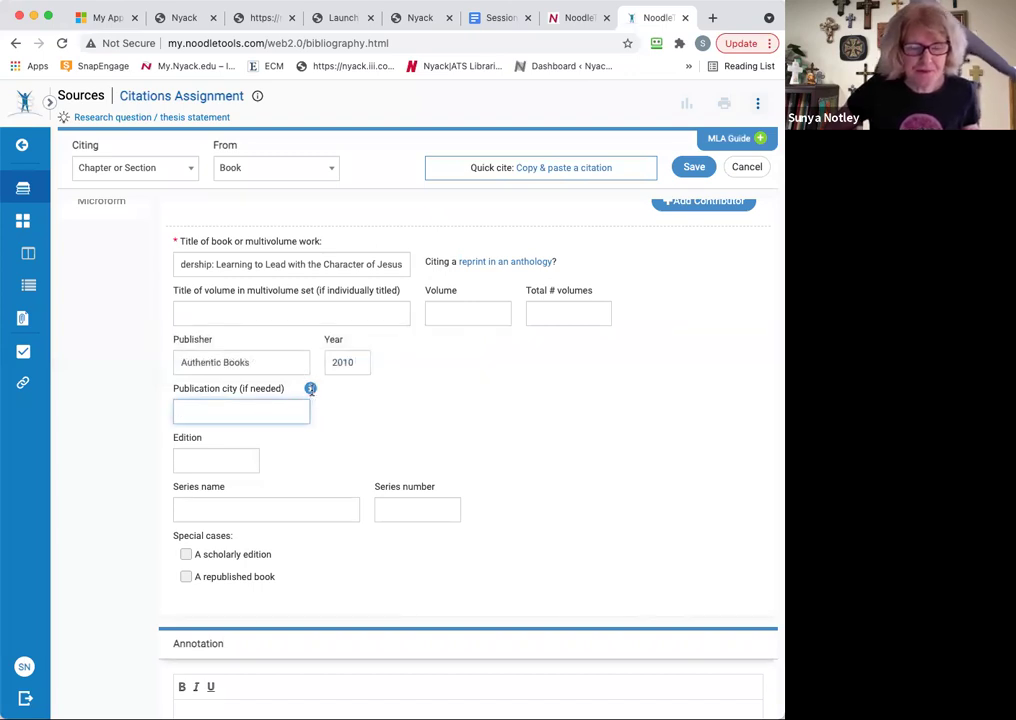
{"action": "left_click", "coordinate": [225, 466]}
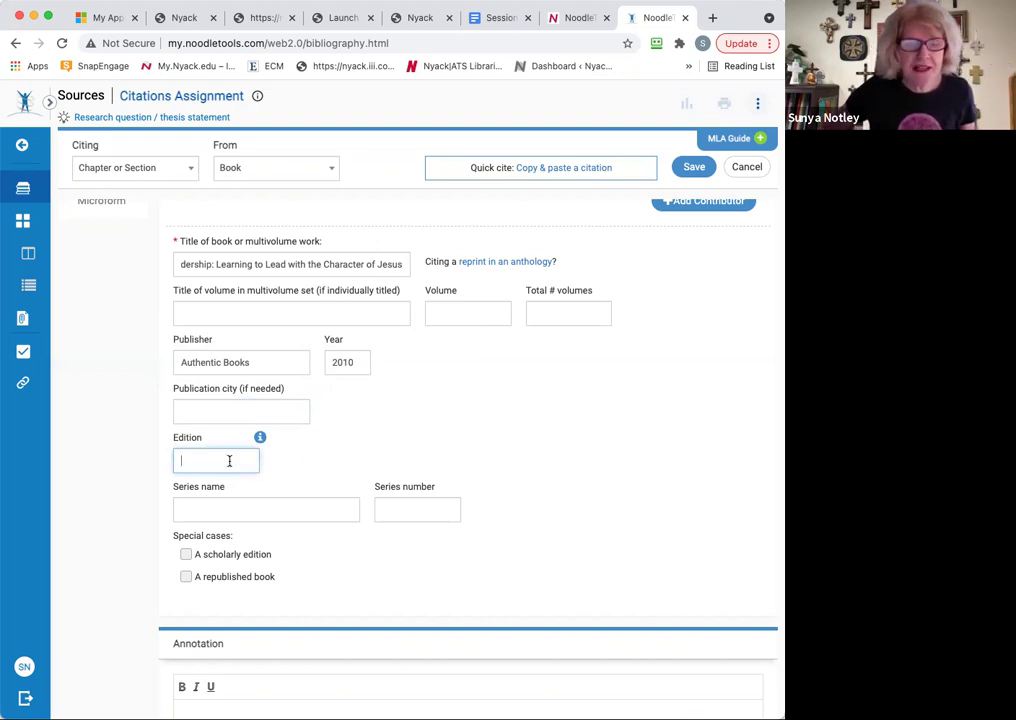
{"action": "left_click", "coordinate": [260, 439]}
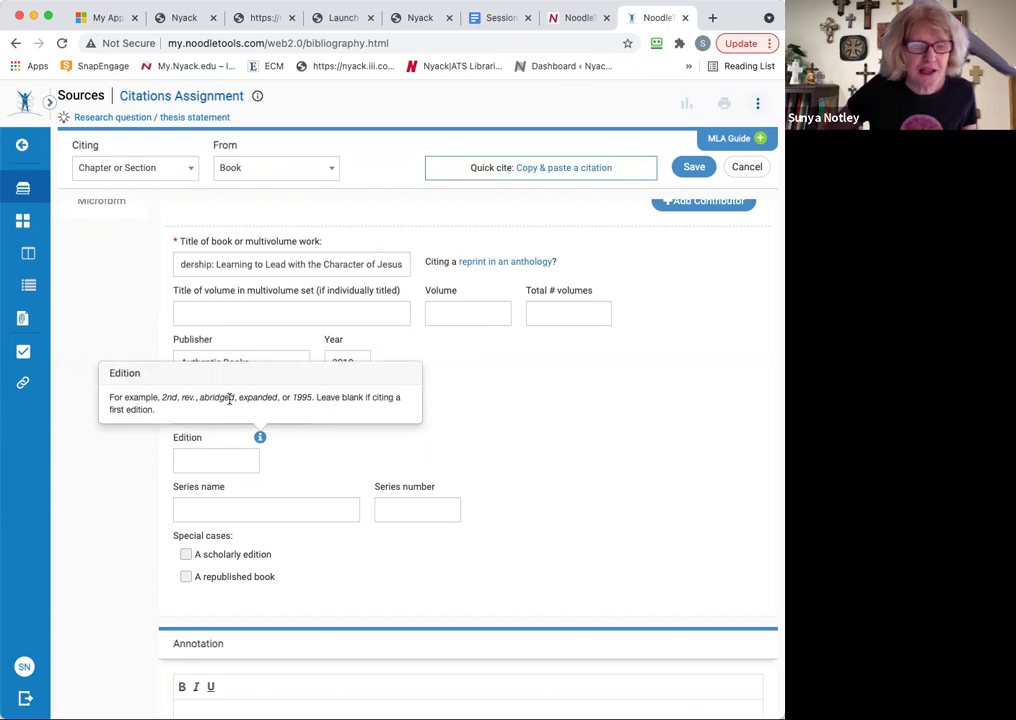
{"action": "left_click", "coordinate": [190, 463]}
{"action": "type", "text": "rev."}
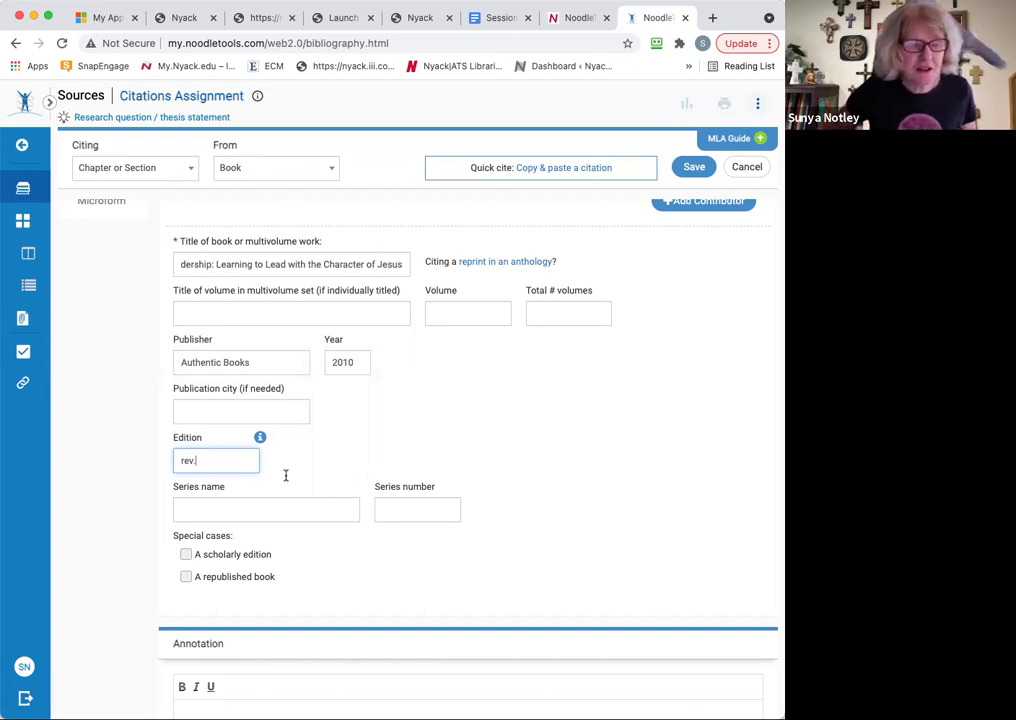
- Review the completed fields of the print book citation and save it to the project's sources
{"action": "scroll", "coordinate": [305, 481], "scroll_direction": "down", "scroll_amount": 2}
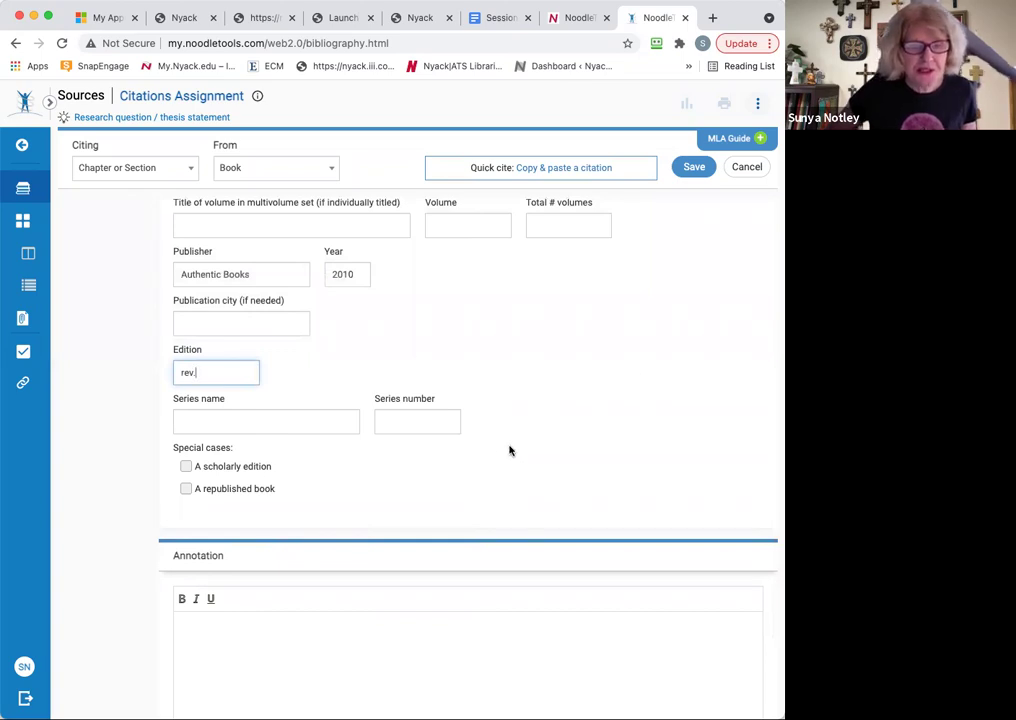
{"action": "scroll", "coordinate": [509, 450], "scroll_direction": "up", "scroll_amount": 8}
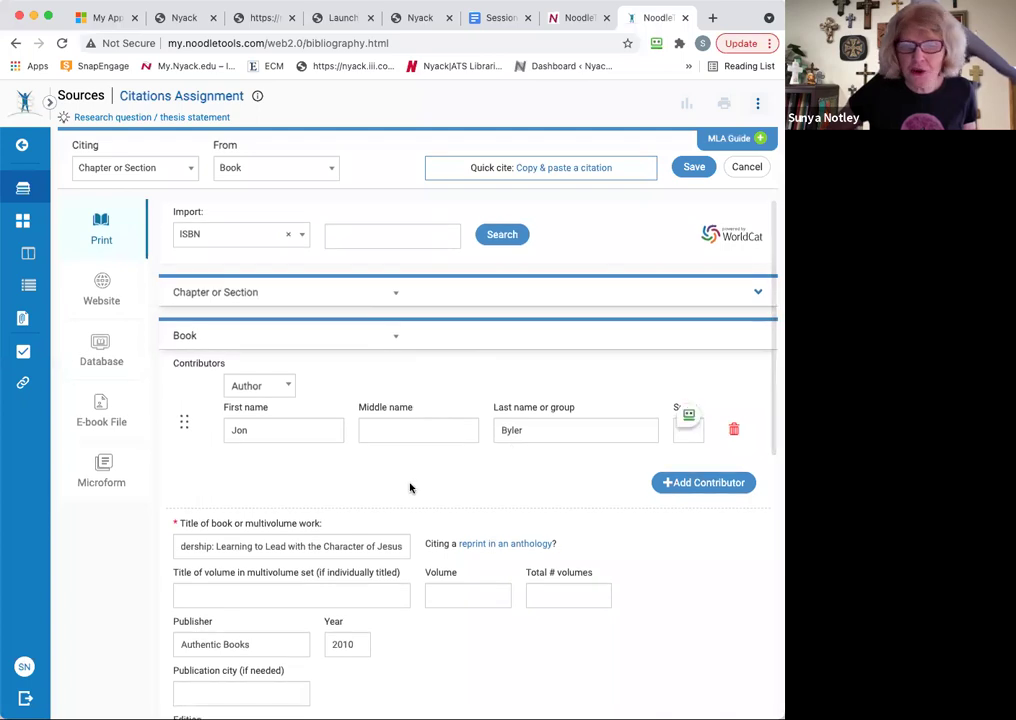
{"action": "scroll", "coordinate": [565, 632], "scroll_direction": "down", "scroll_amount": 1}
{"action": "scroll", "coordinate": [565, 632], "scroll_direction": "down", "scroll_amount": 1}
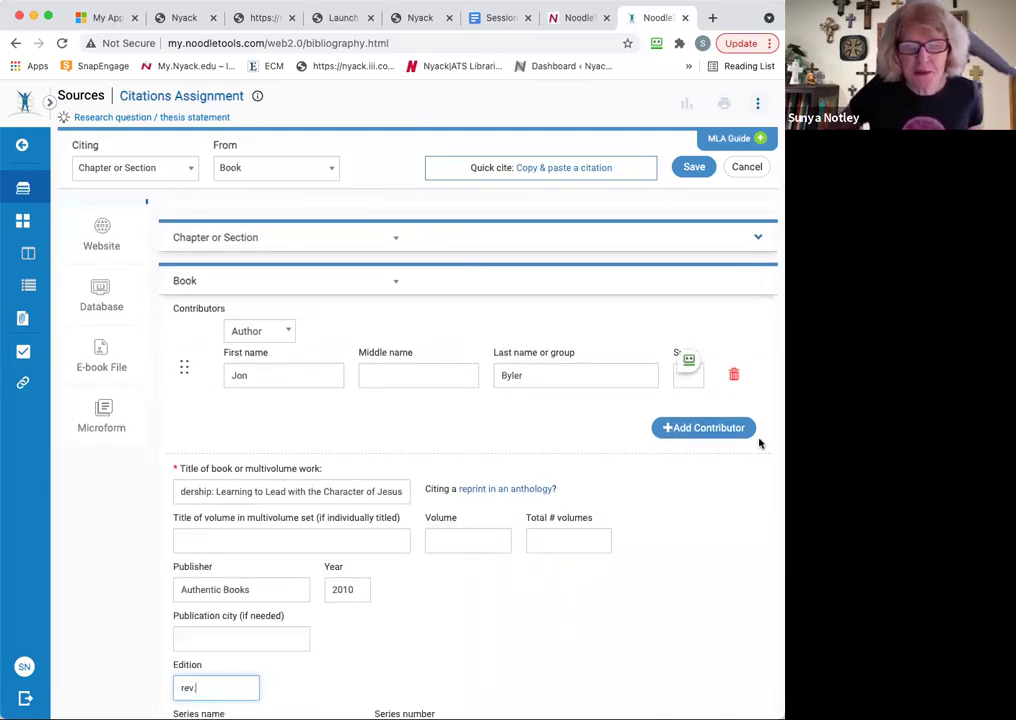
{"action": "scroll", "coordinate": [640, 430], "scroll_direction": "up", "scroll_amount": 1}
{"action": "left_click", "coordinate": [693, 167]}
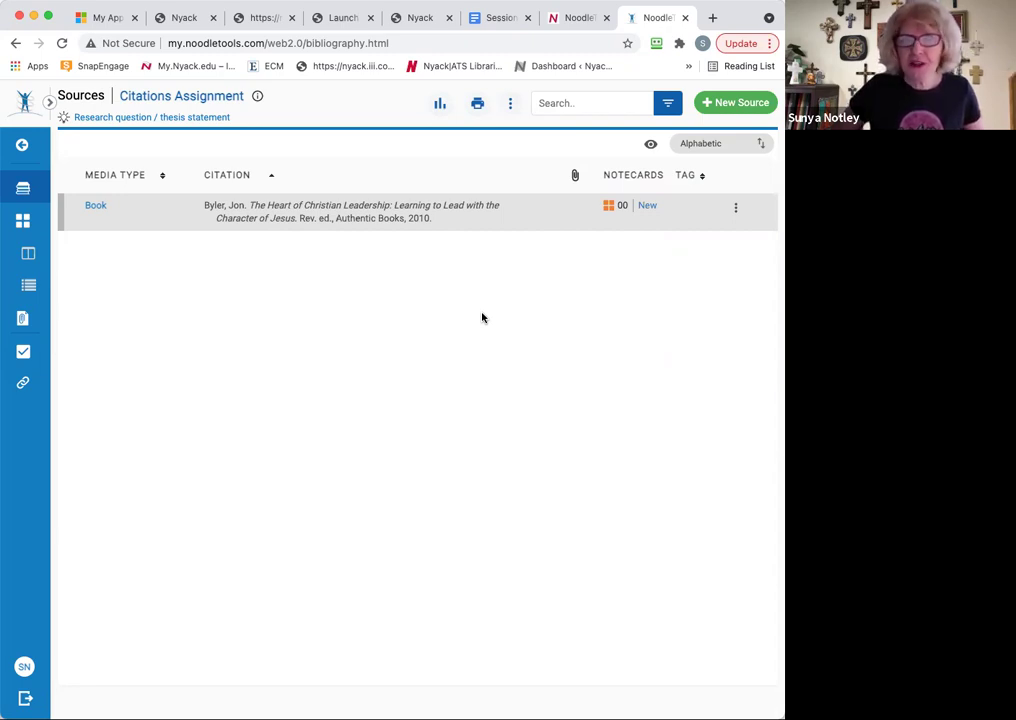
- Check Resource 2 in the assignment document and start a new citation for it as a book from a database
{"action": "left_click", "coordinate": [505, 20]}
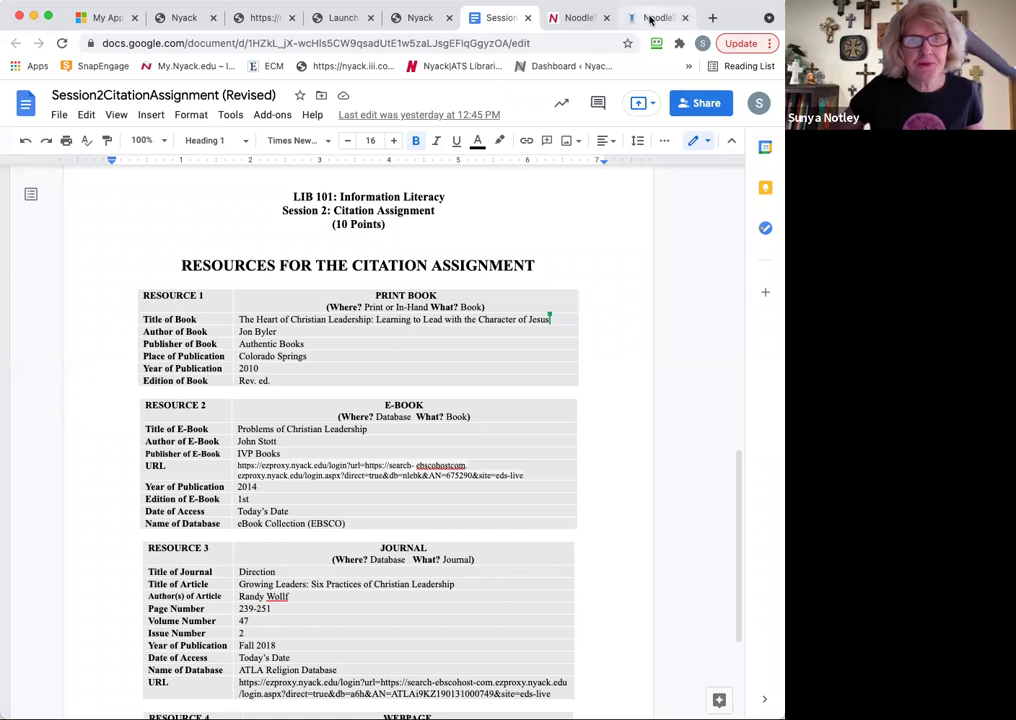
{"action": "left_click", "coordinate": [651, 18]}
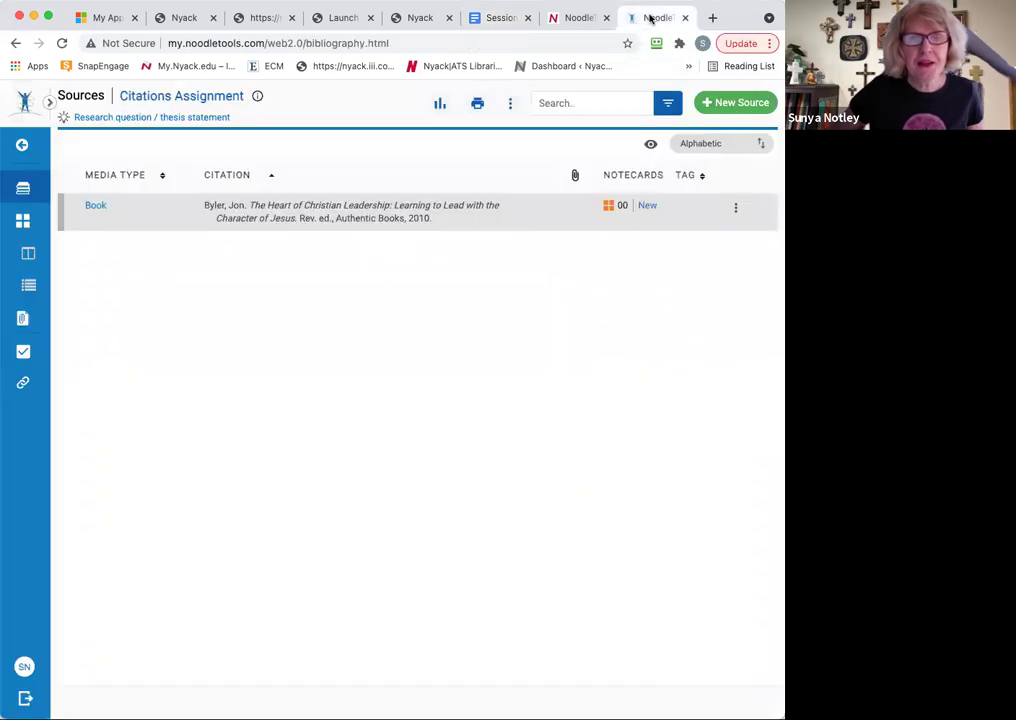
{"action": "left_click", "coordinate": [734, 104]}
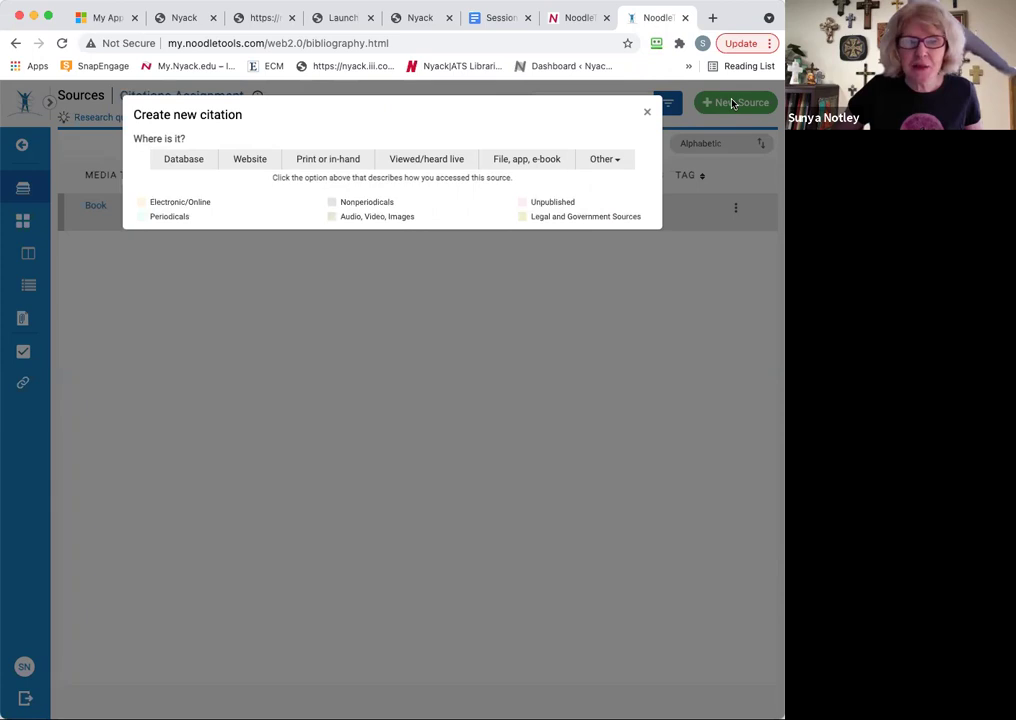
{"action": "left_click", "coordinate": [176, 162]}
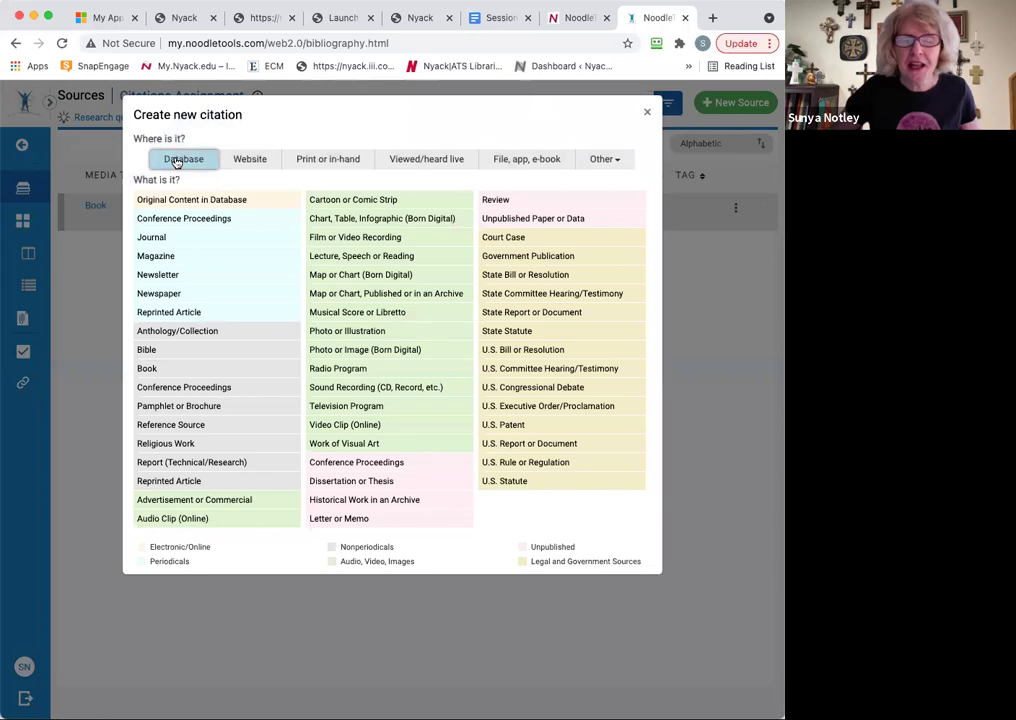
{"action": "left_click", "coordinate": [148, 369]}
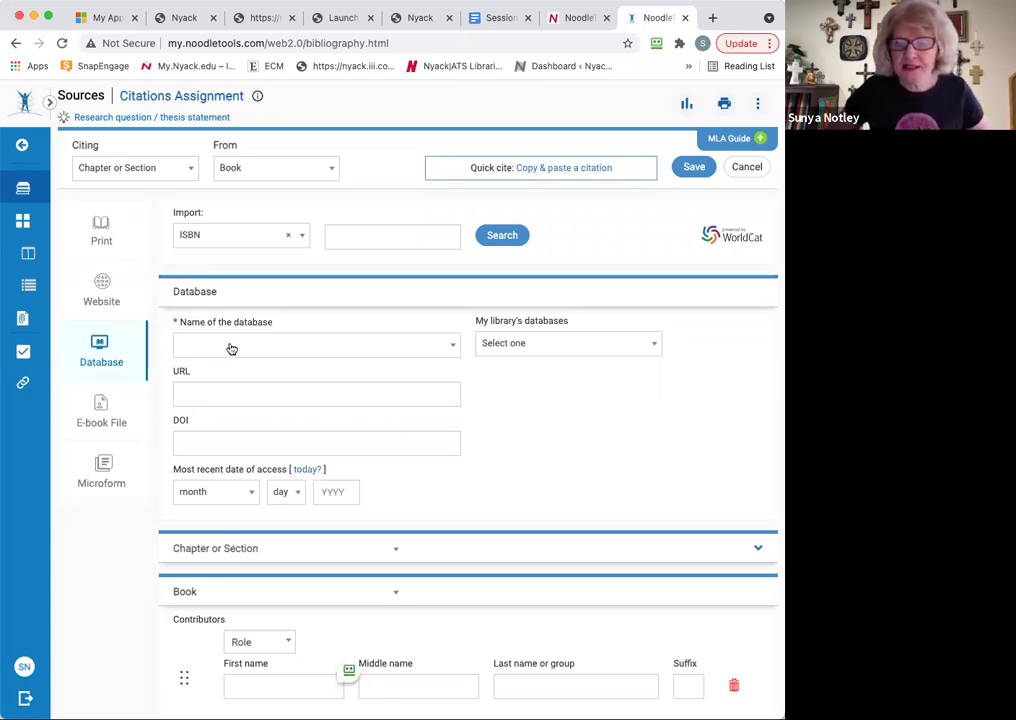
- Choose eBook Collection (EBSCO) from the library's databases as the database for the e-book citation
{"action": "left_click", "coordinate": [550, 347]}
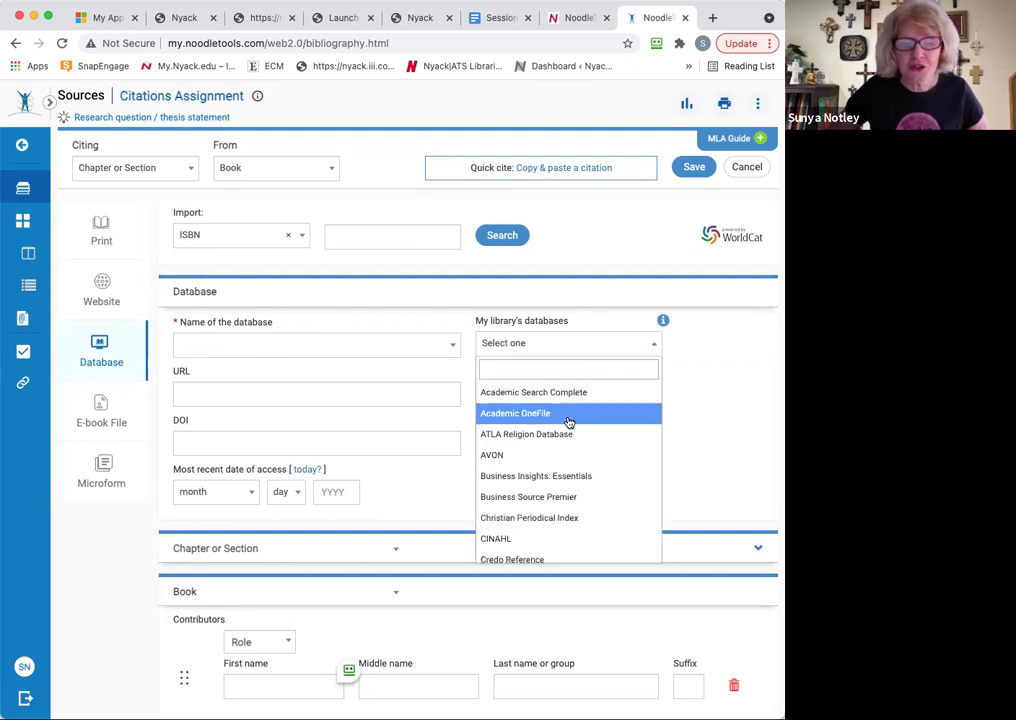
{"action": "scroll", "coordinate": [570, 432], "scroll_direction": "down", "scroll_amount": 2}
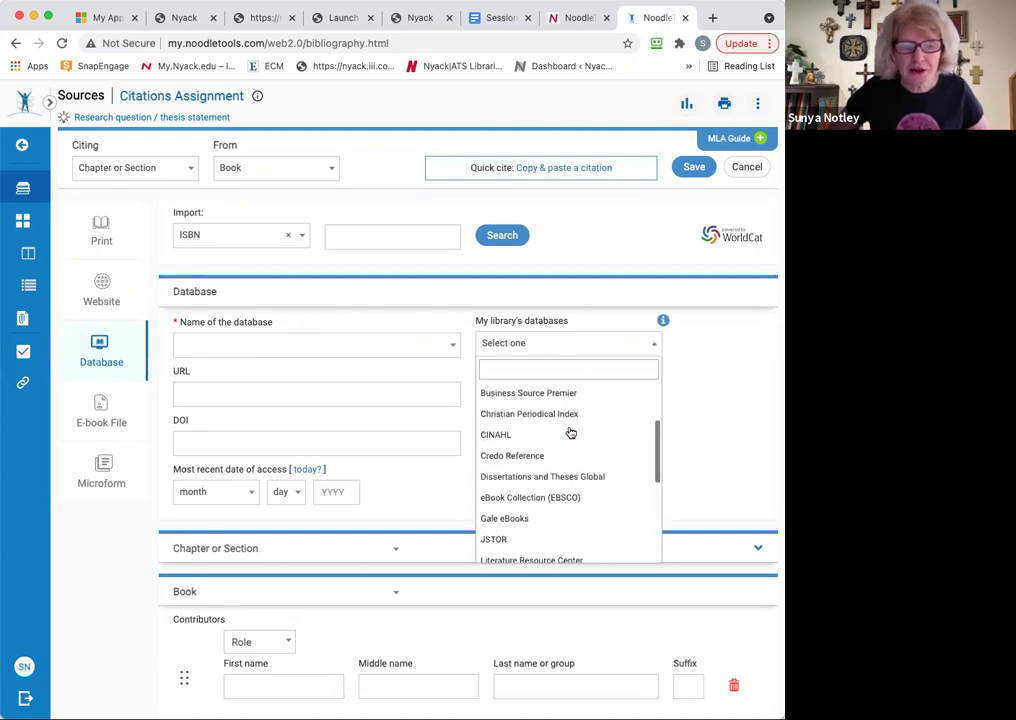
{"action": "left_click", "coordinate": [519, 495]}
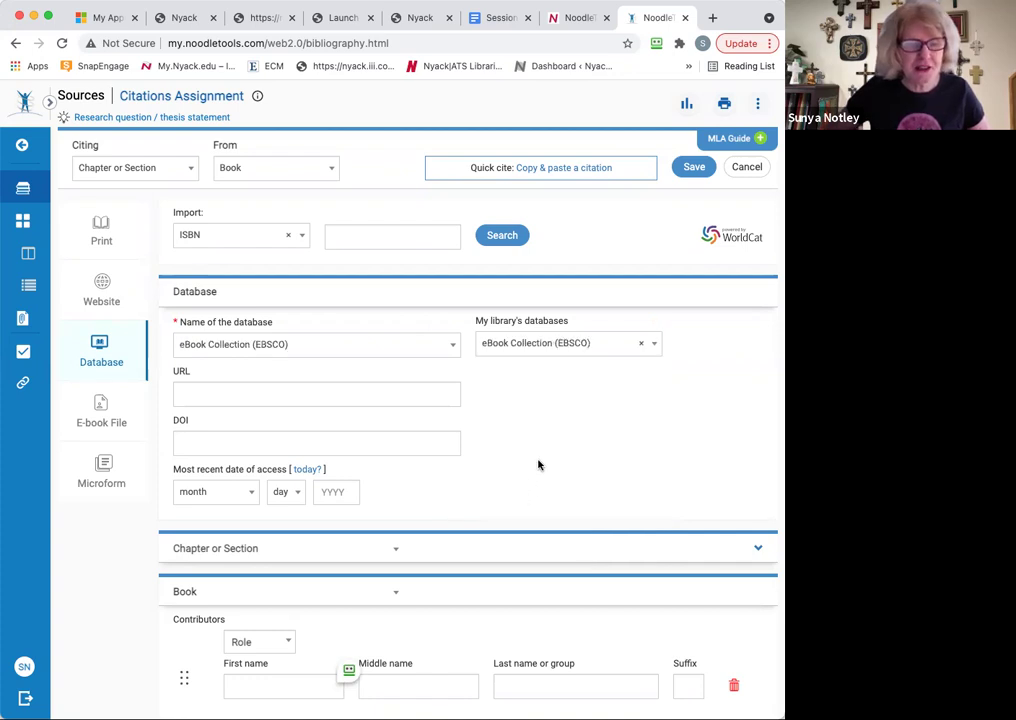
- Paste the e-book's URL from the Resource 2 details into the citation and set the most recent date of access to today
{"action": "left_click", "coordinate": [370, 394]}
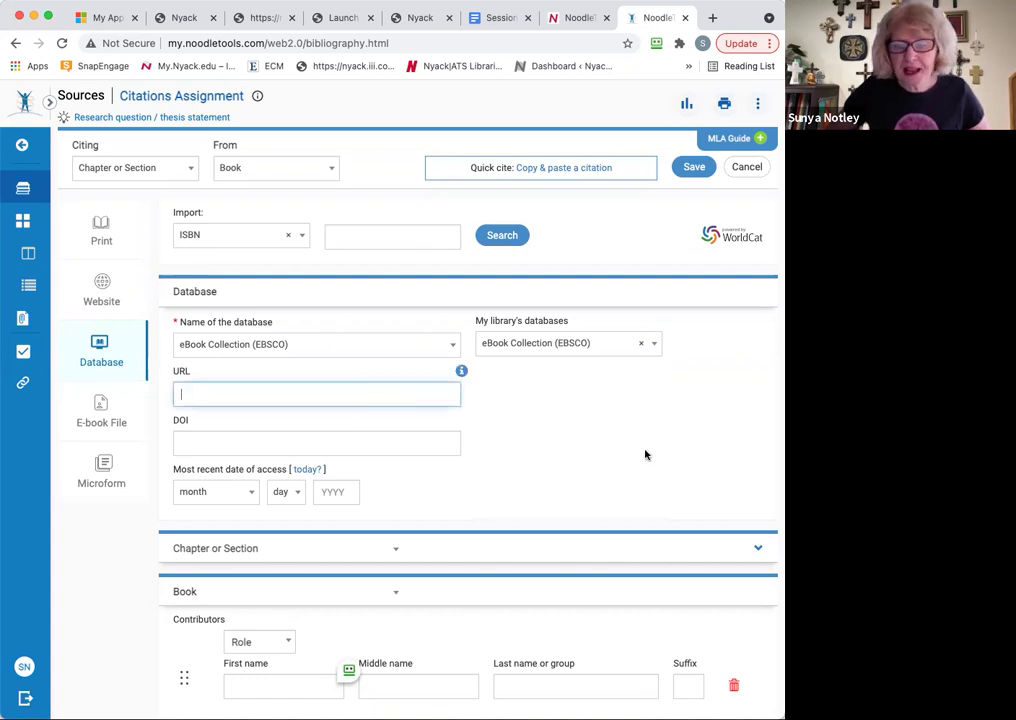
{"action": "key", "text": "super+Tab"}
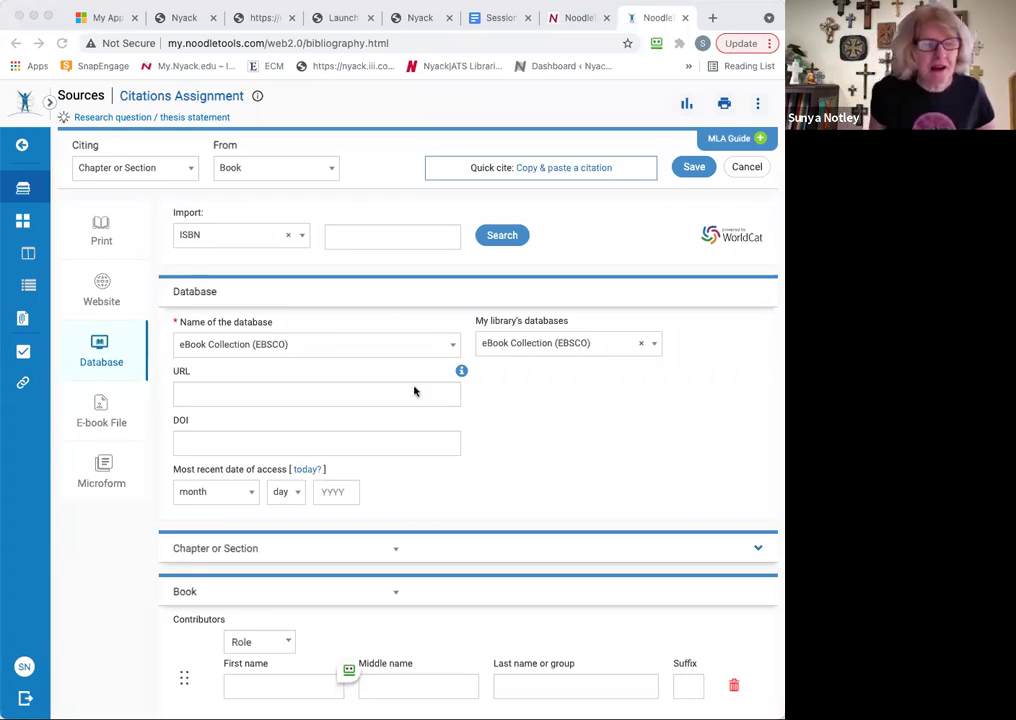
{"action": "left_click", "coordinate": [185, 393]}
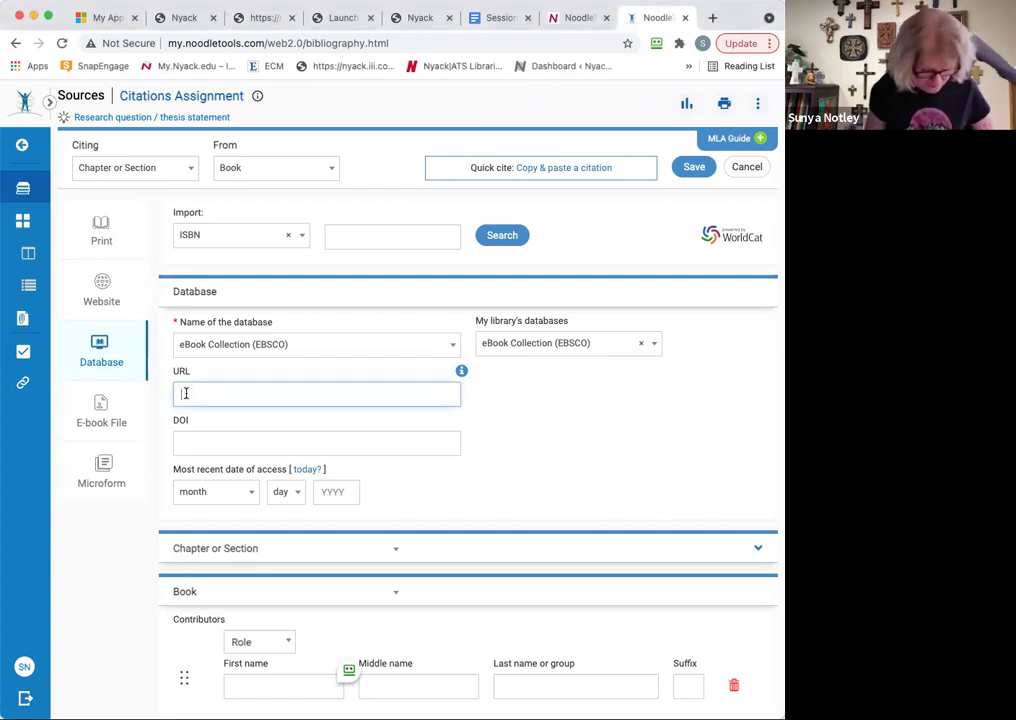
{"action": "key", "text": "super+v"}
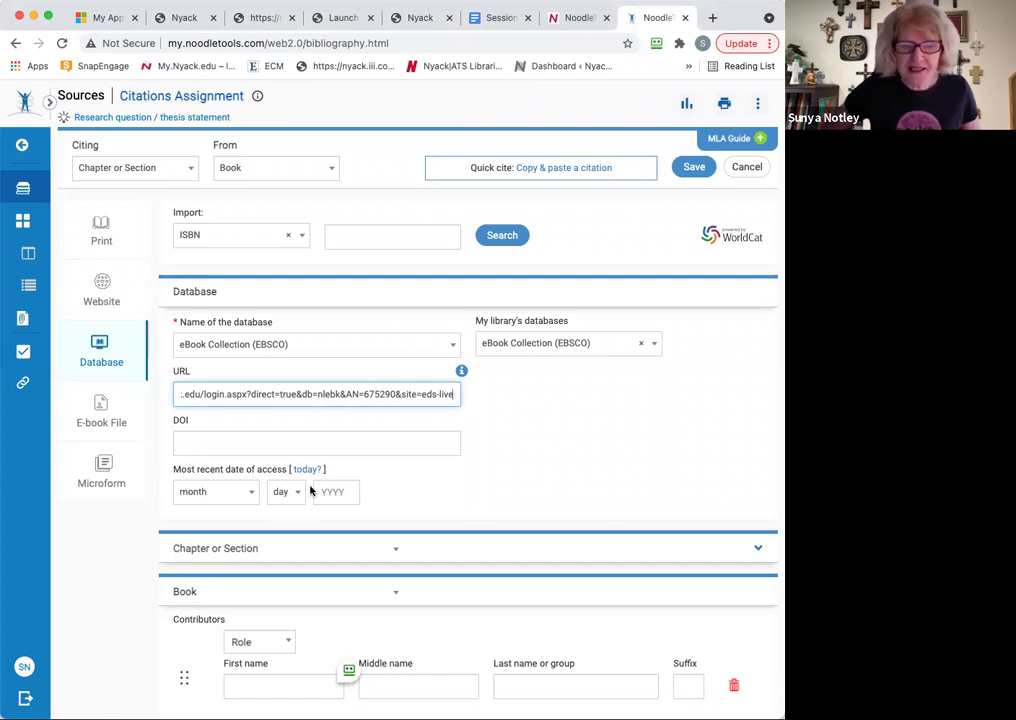
{"action": "left_click", "coordinate": [305, 472]}
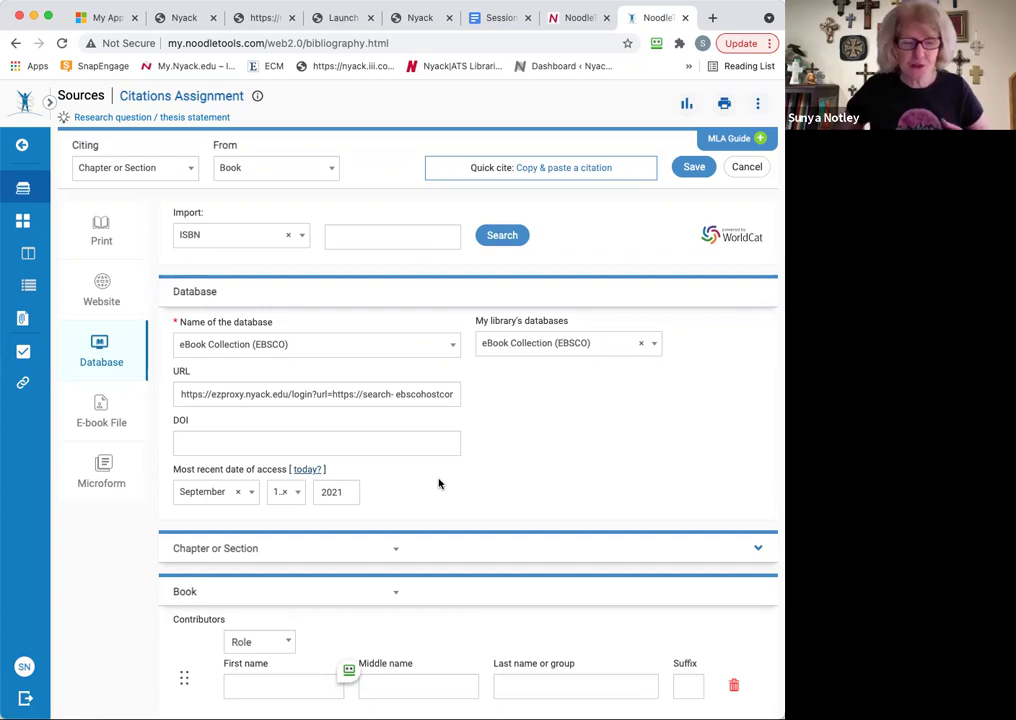
- Set the book contributor's role to Author and enter the e-book author's first and last name
{"action": "scroll", "coordinate": [438, 483], "scroll_direction": "down", "scroll_amount": 3}
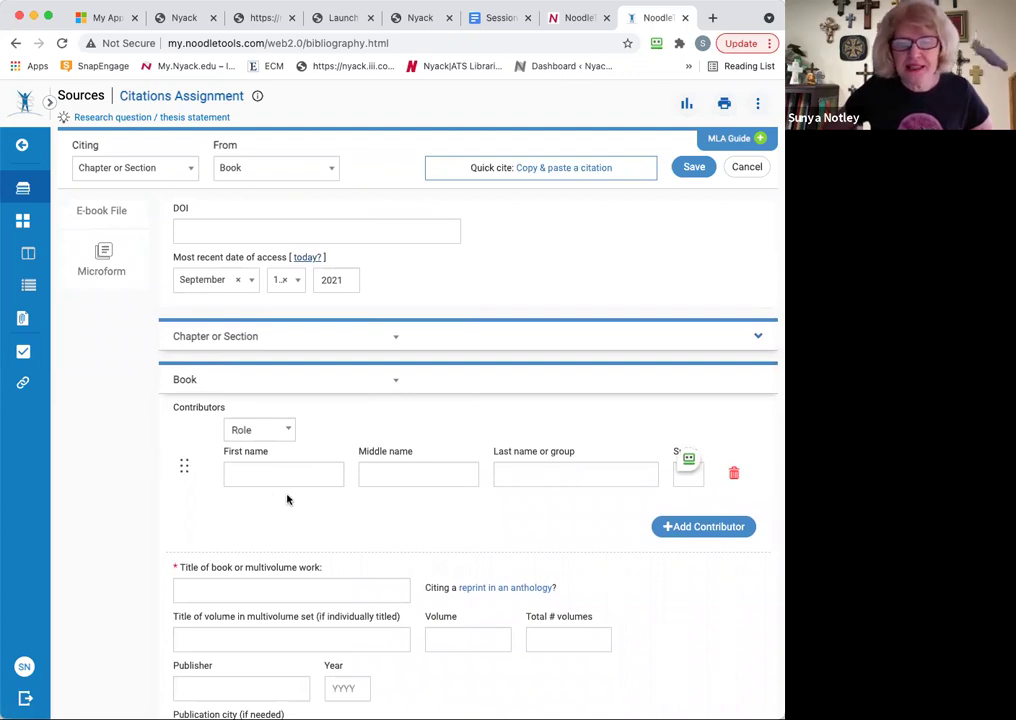
{"action": "left_click", "coordinate": [289, 433]}
{"action": "left_click", "coordinate": [254, 447]}
{"action": "left_click", "coordinate": [299, 475]}
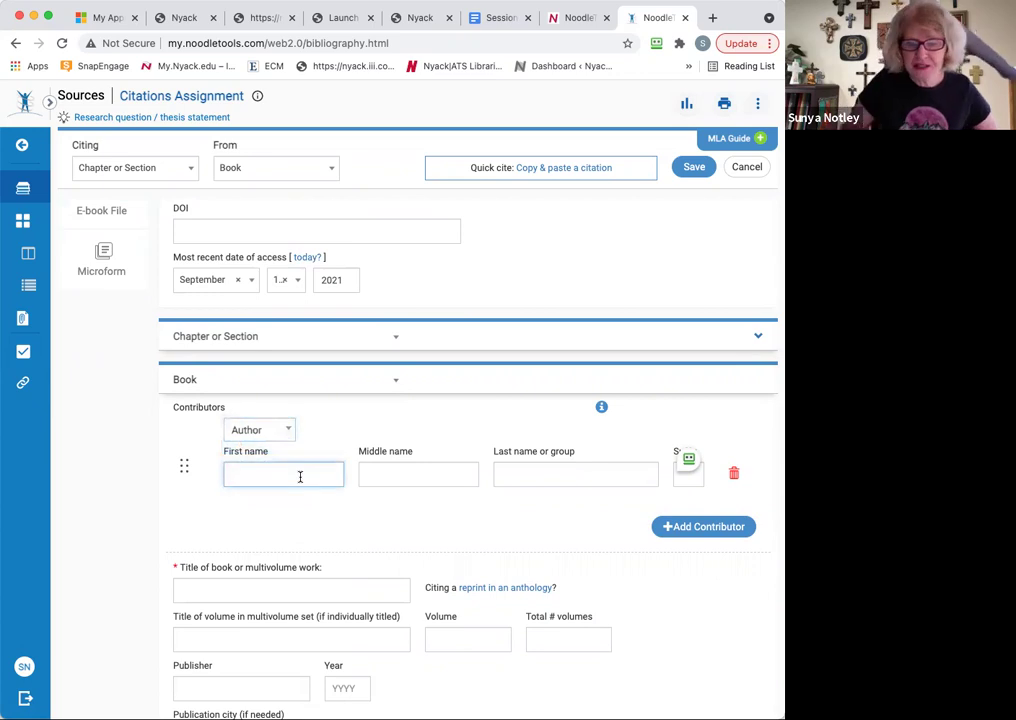
{"action": "type", "text": "John"}
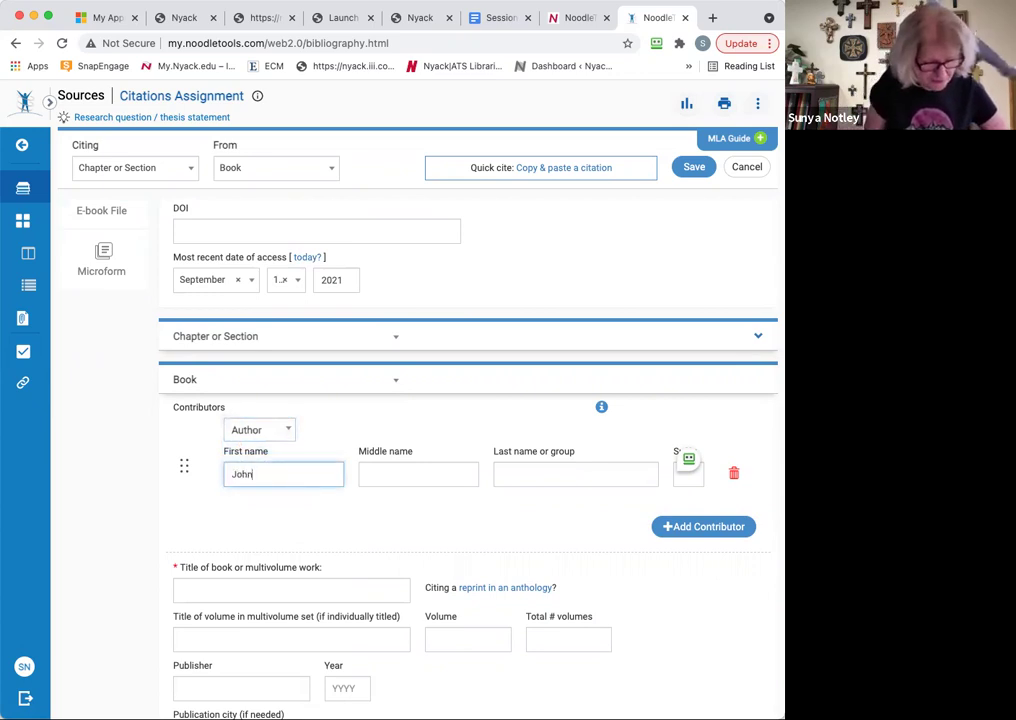
{"action": "key", "text": "Tab"}
{"action": "key", "text": "Tab"}
{"action": "type", "text": "Stott"}
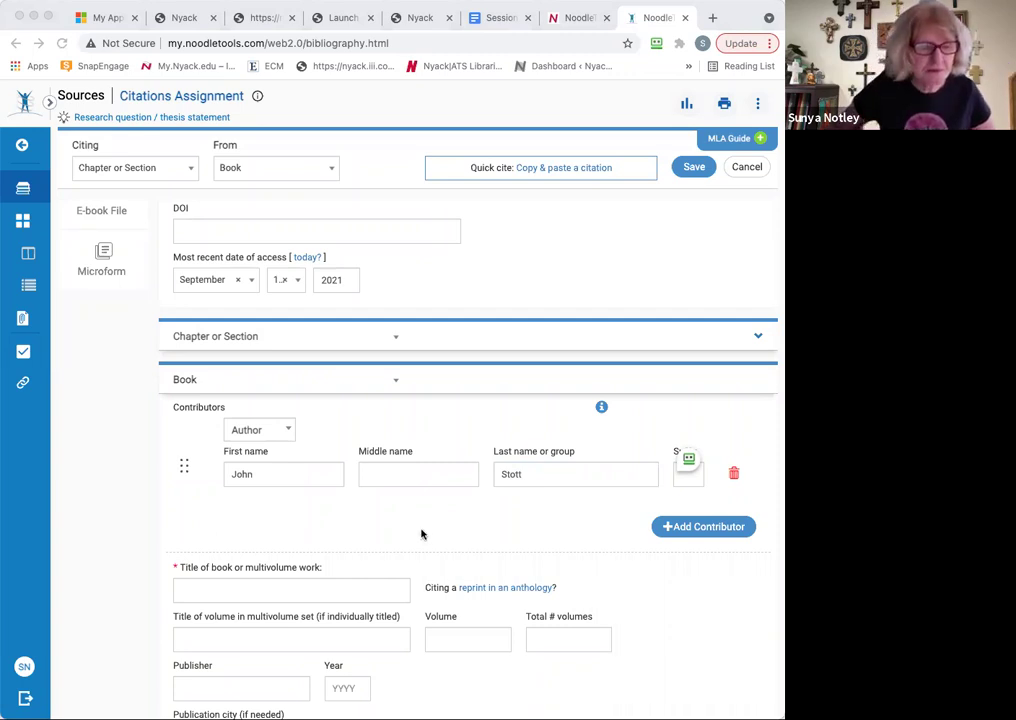
- Enter "Problems of Christian Leadership" as the title of the book
{"action": "left_click", "coordinate": [247, 590]}
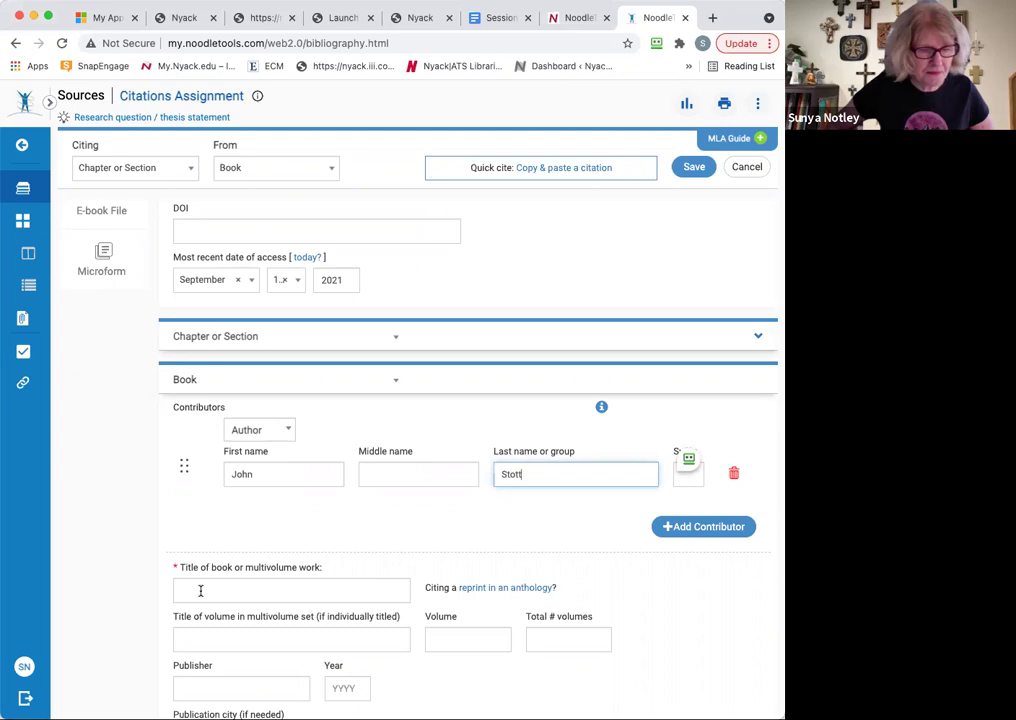
{"action": "left_click", "coordinate": [200, 591]}
{"action": "type", "text": "roblems of Christian Leadership"}
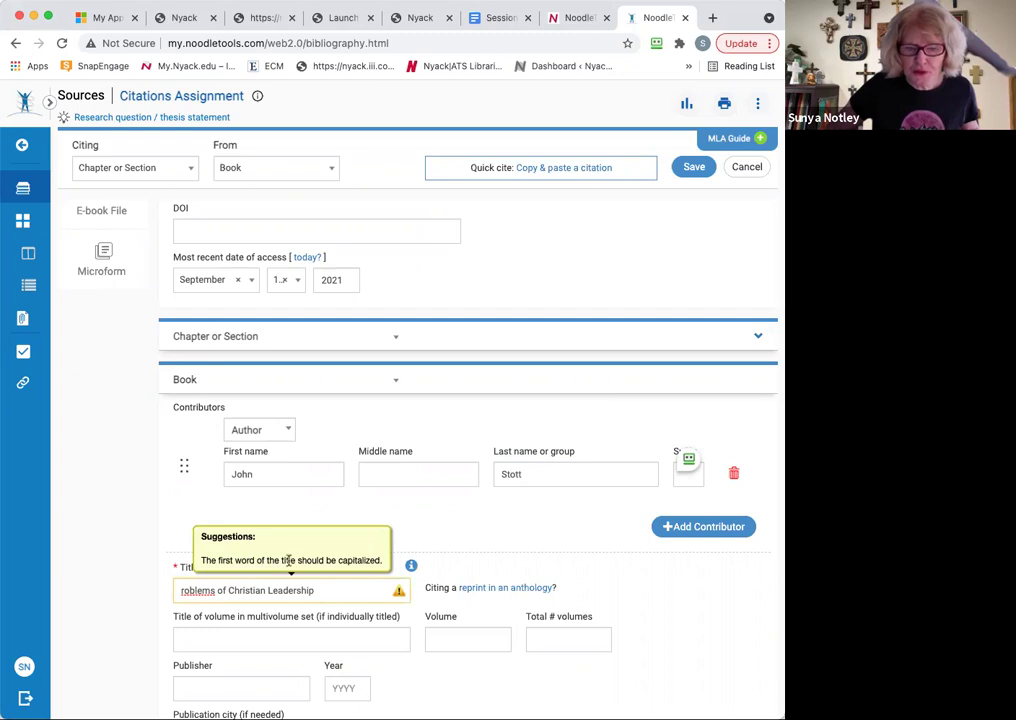
{"action": "left_click", "coordinate": [180, 590]}
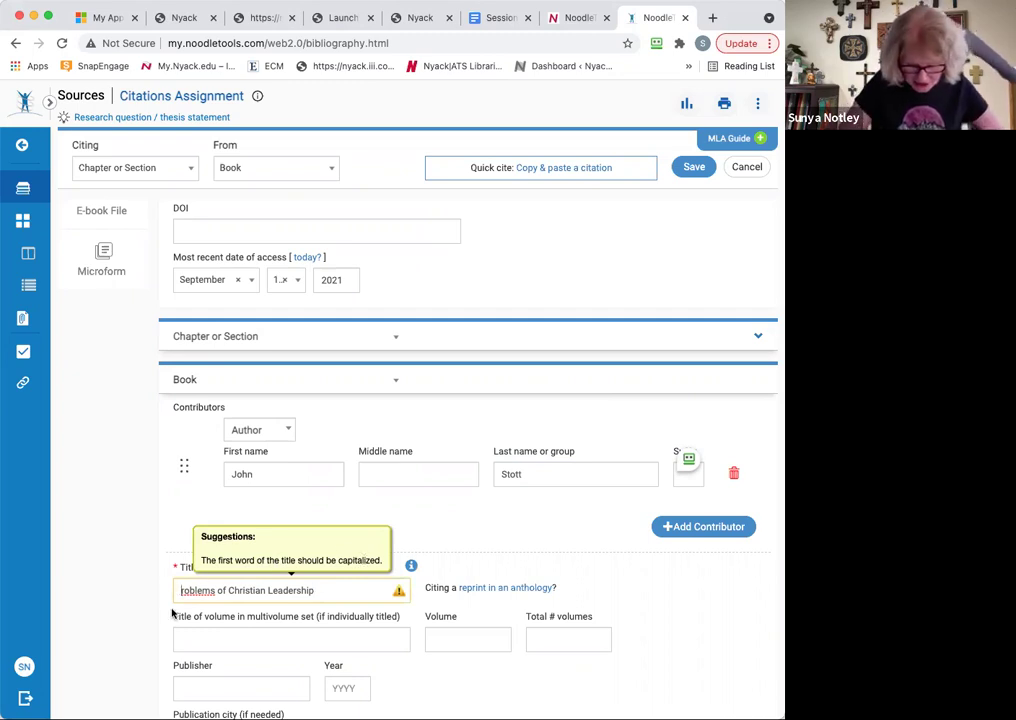
{"action": "type", "text": "P"}
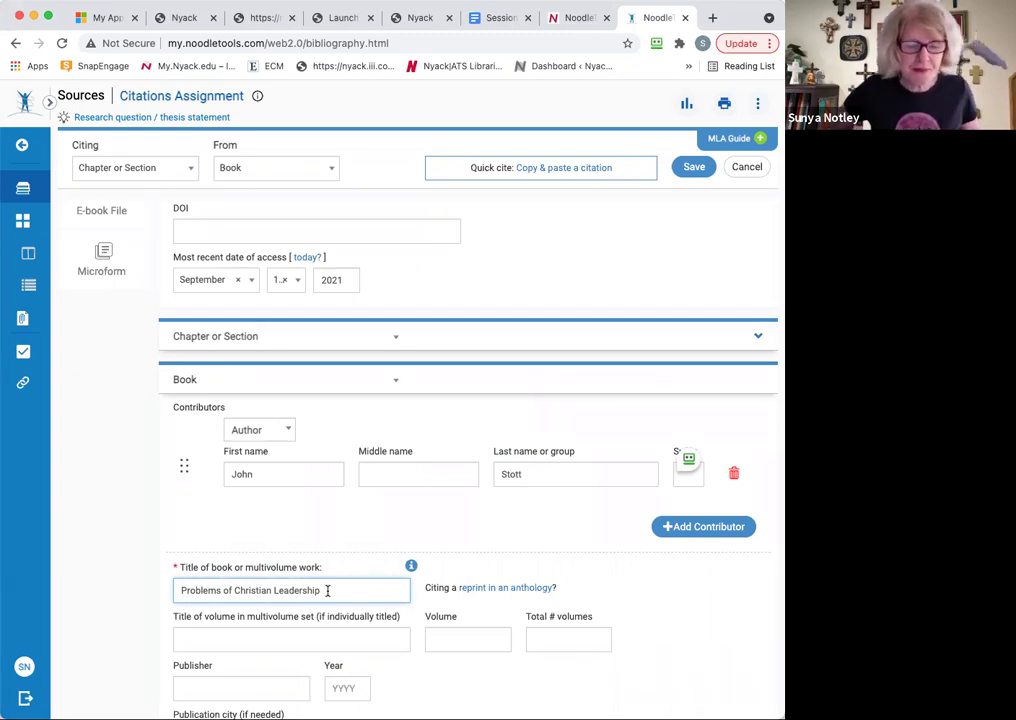
- Set the publisher to "IVP Books" and read the publisher help, including the exceptions for abbreviating publisher names
{"action": "scroll", "coordinate": [466, 690], "scroll_direction": "down", "scroll_amount": 2}
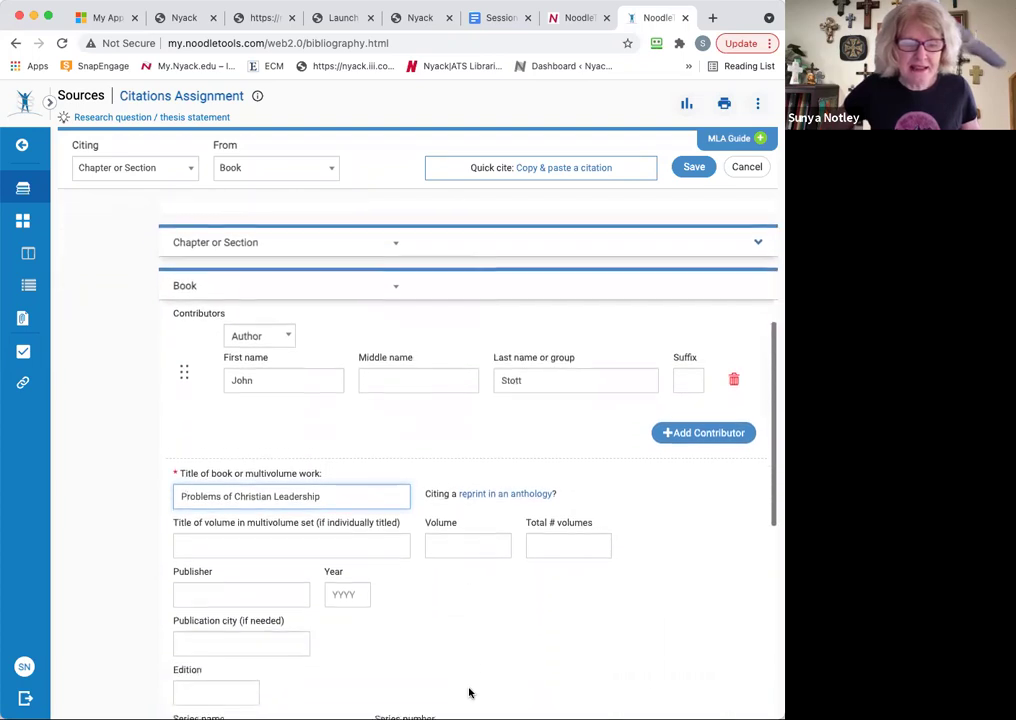
{"action": "scroll", "coordinate": [466, 688], "scroll_direction": "down", "scroll_amount": 3}
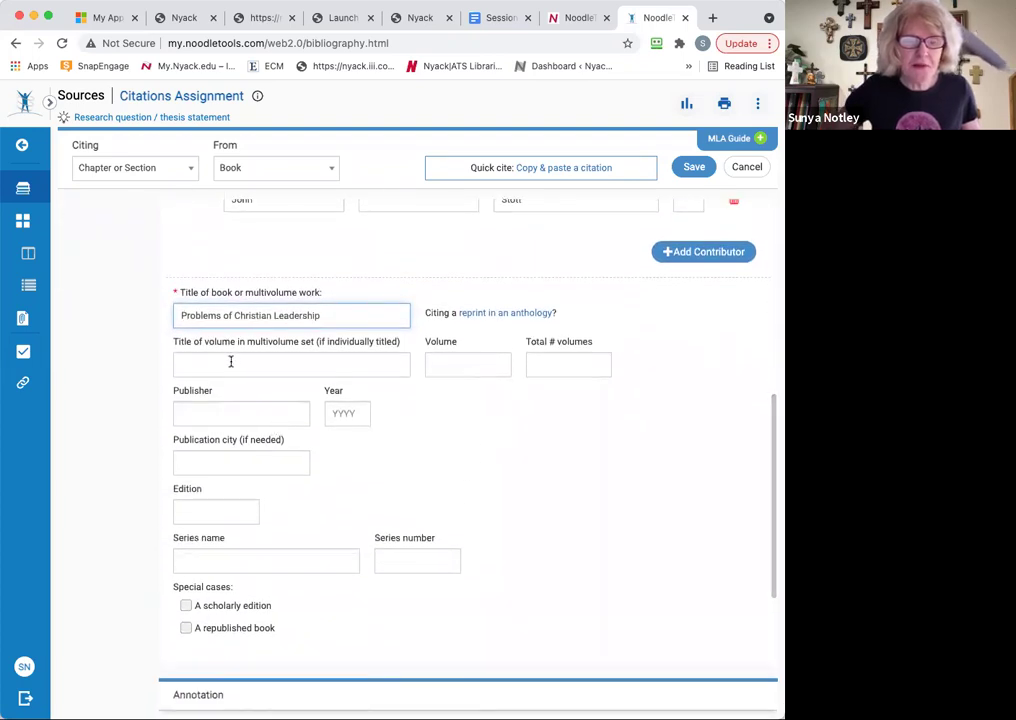
{"action": "left_click", "coordinate": [222, 415]}
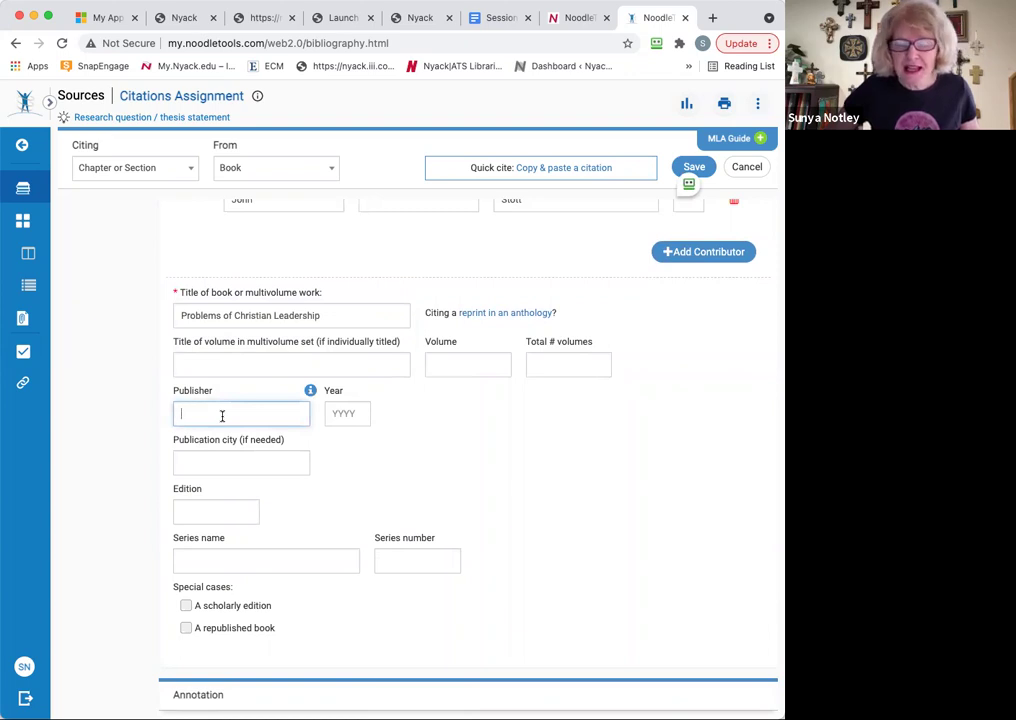
{"action": "type", "text": "IV"}
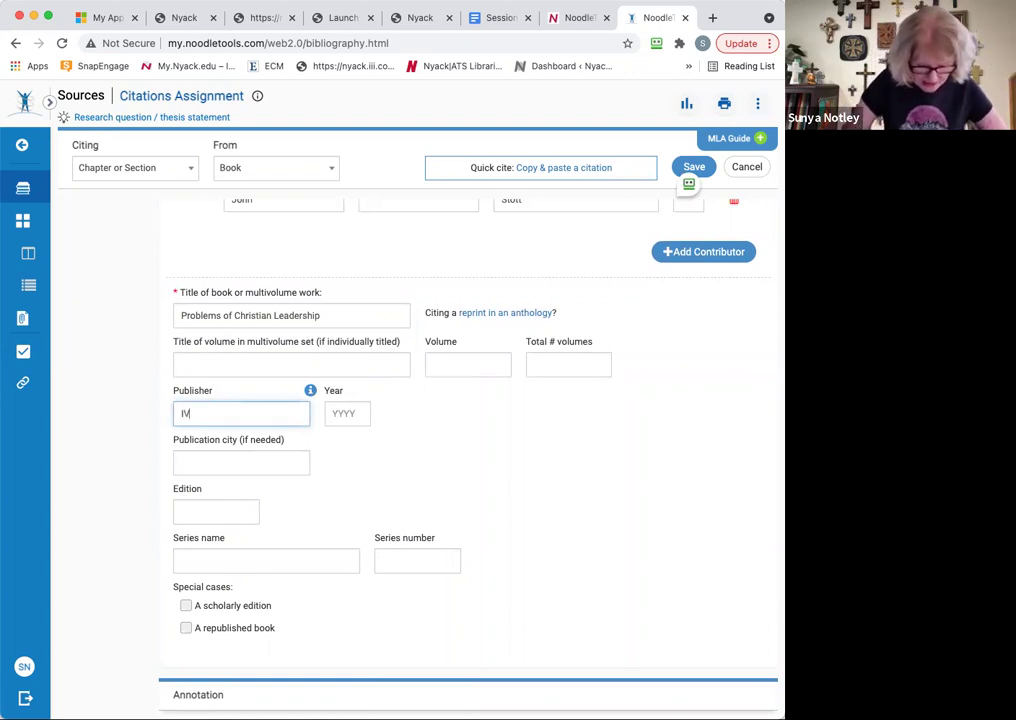
{"action": "type", "text": "P Books"}
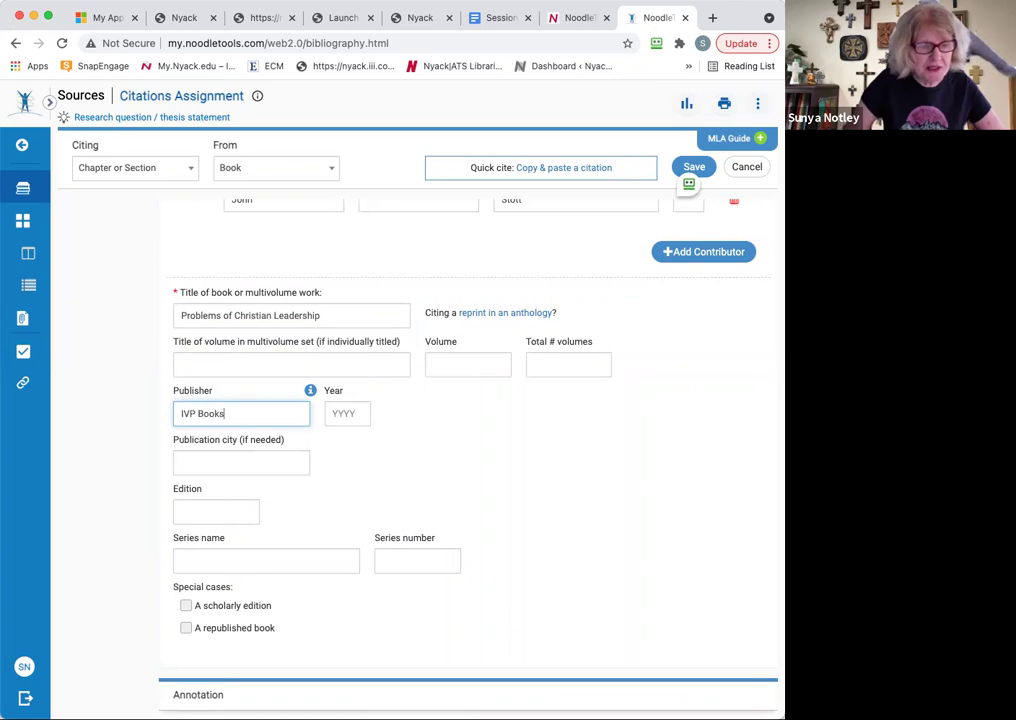
{"action": "left_click", "coordinate": [310, 392]}
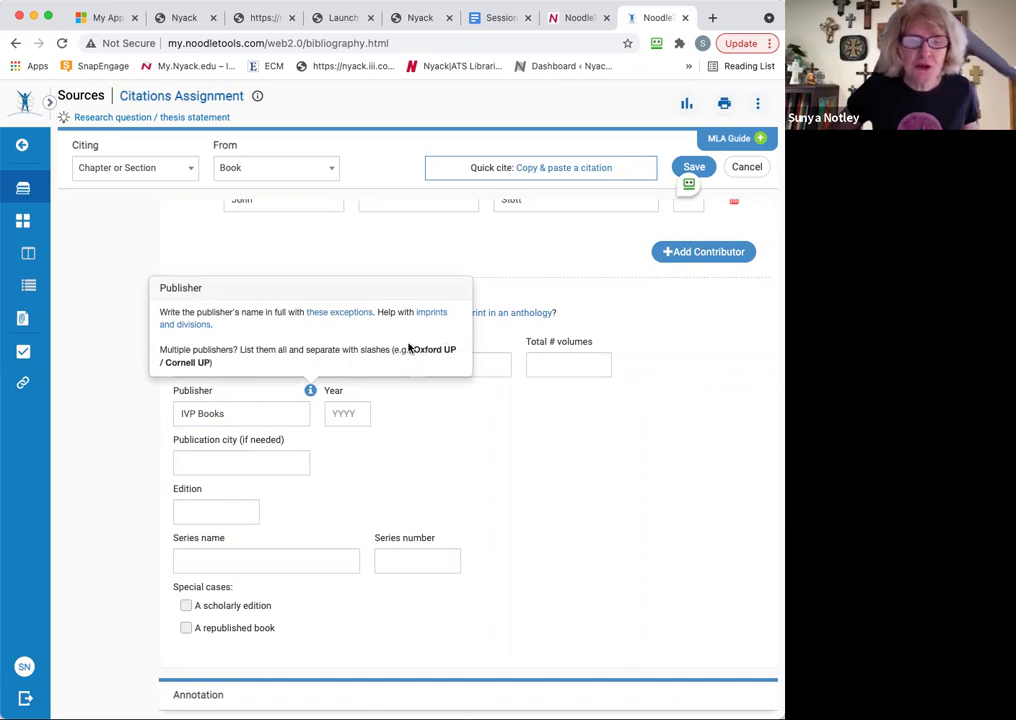
{"action": "left_click", "coordinate": [342, 313]}
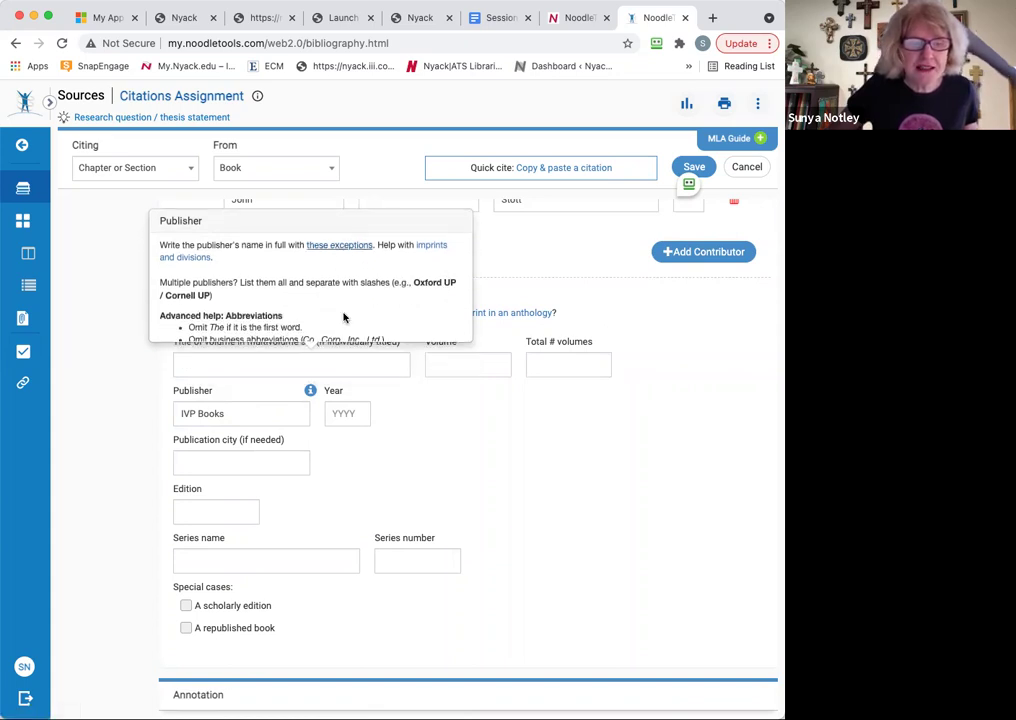
{"action": "scroll", "coordinate": [343, 317], "scroll_direction": "down", "scroll_amount": 2}
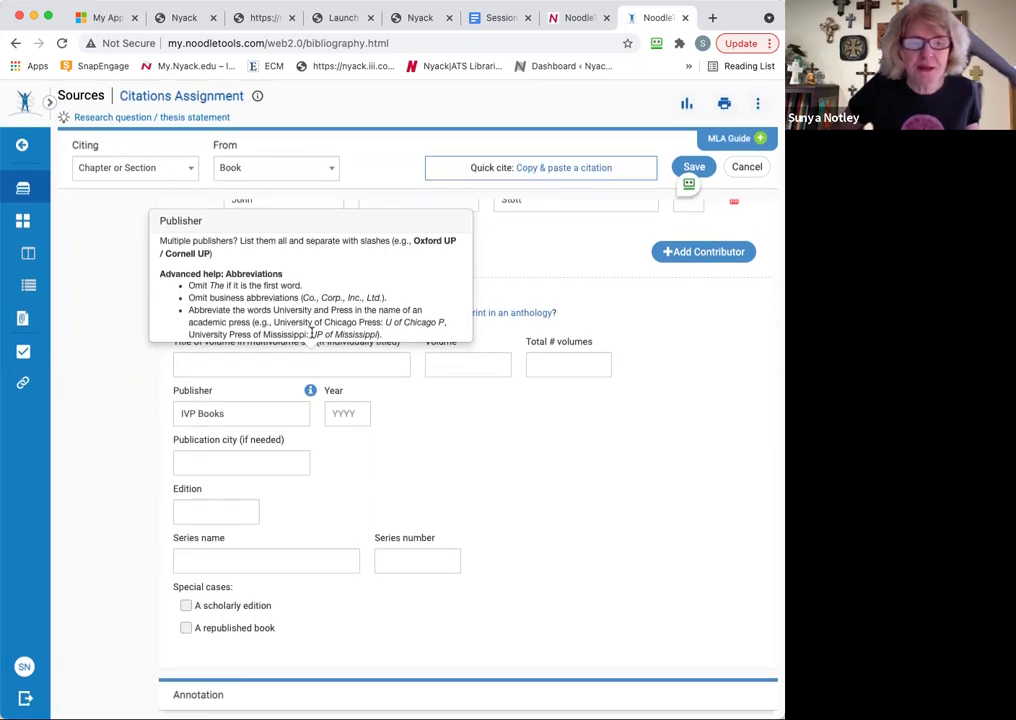
{"action": "left_click", "coordinate": [390, 466]}
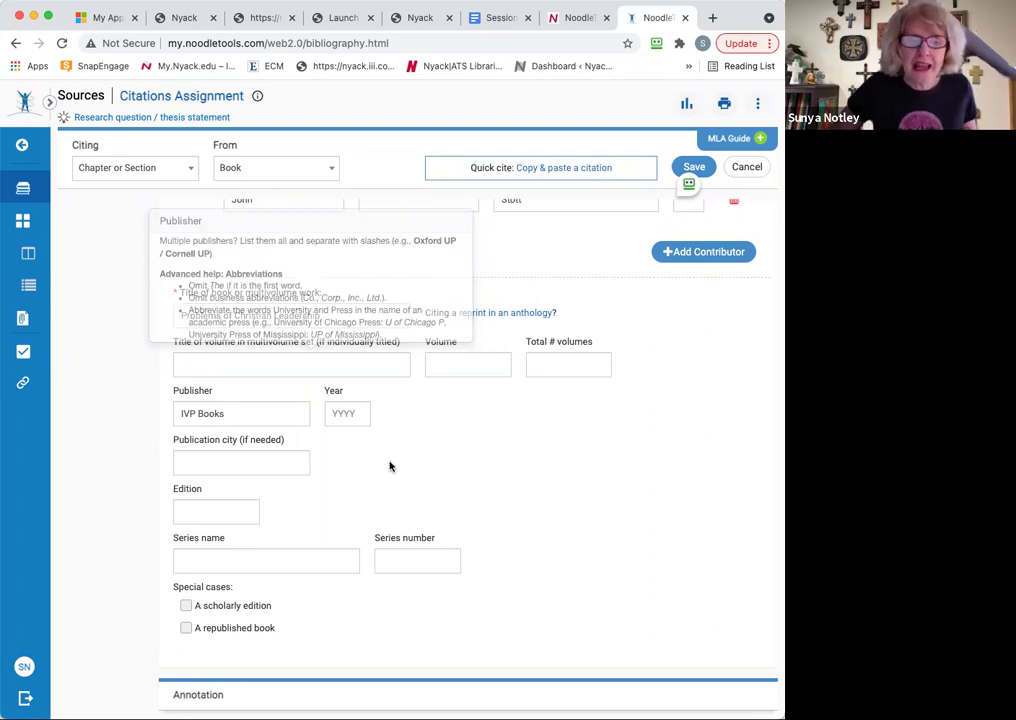
- Set the publication year to 2014 and consult the edition help, leaving the edition blank for a first edition
{"action": "left_click", "coordinate": [343, 413]}
{"action": "type", "text": "2014"}
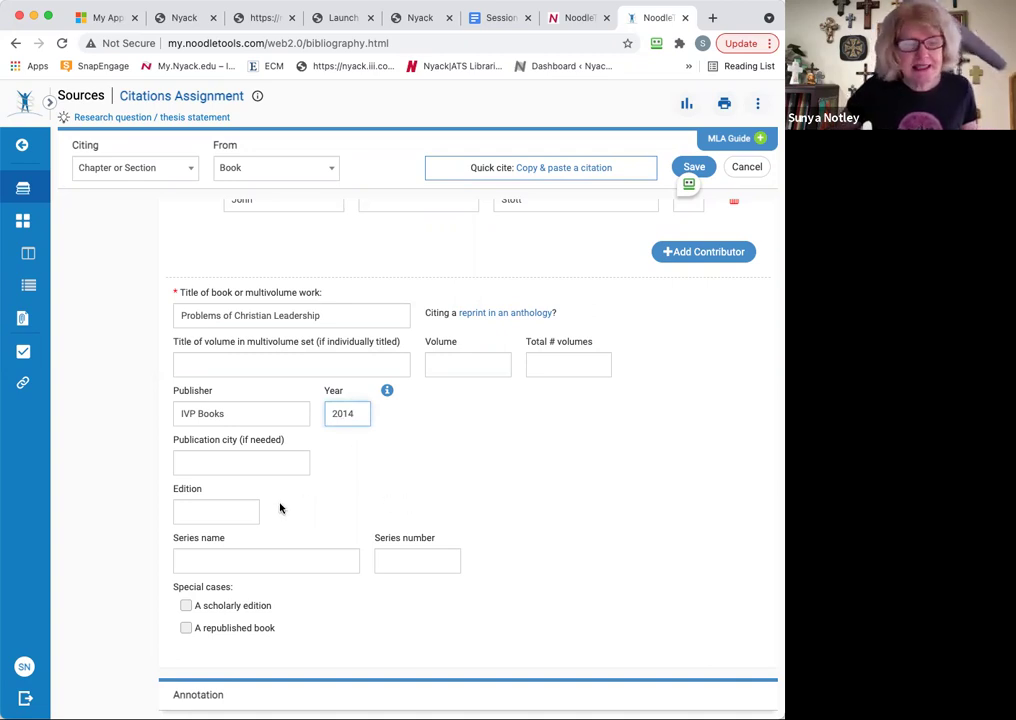
{"action": "scroll", "coordinate": [353, 502], "scroll_direction": "down", "scroll_amount": 1}
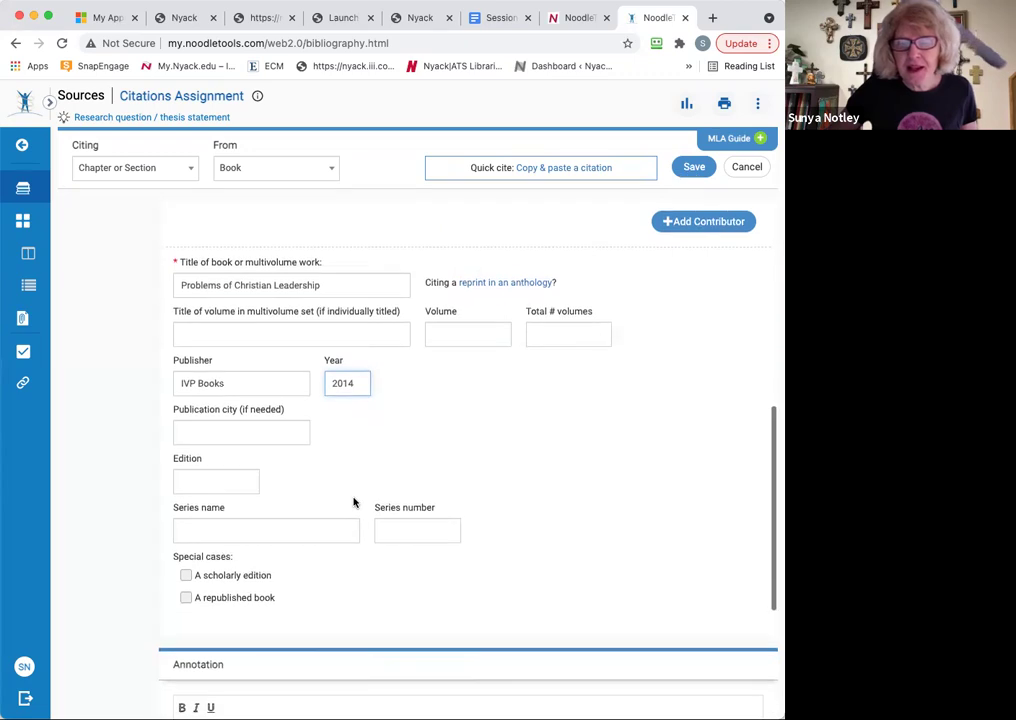
{"action": "left_click", "coordinate": [212, 482]}
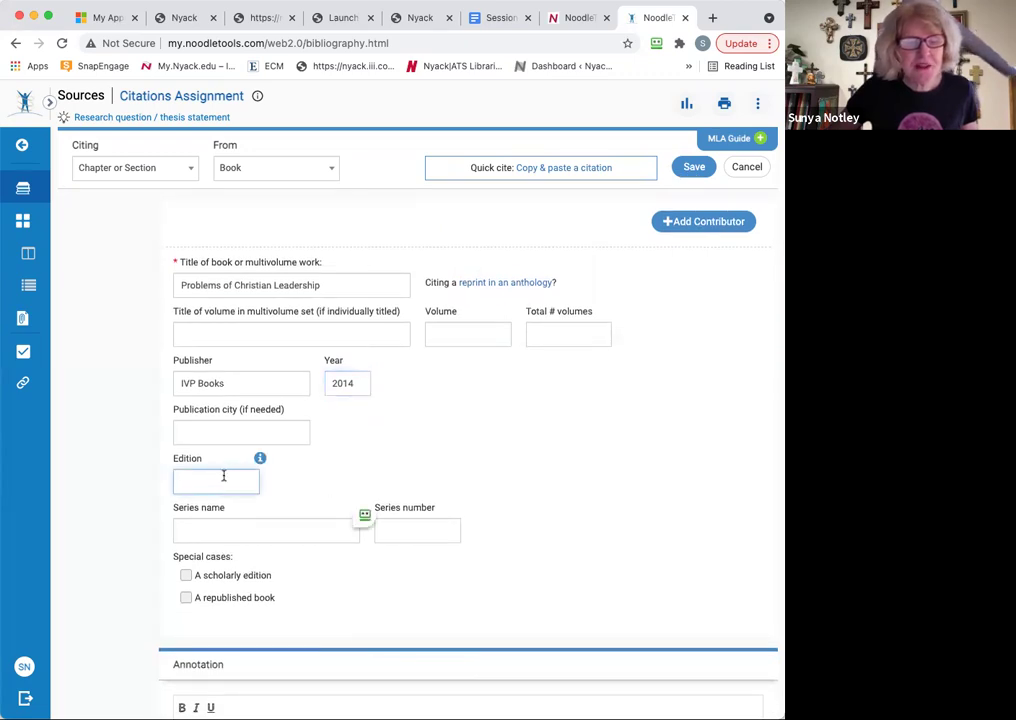
{"action": "left_click", "coordinate": [260, 459]}
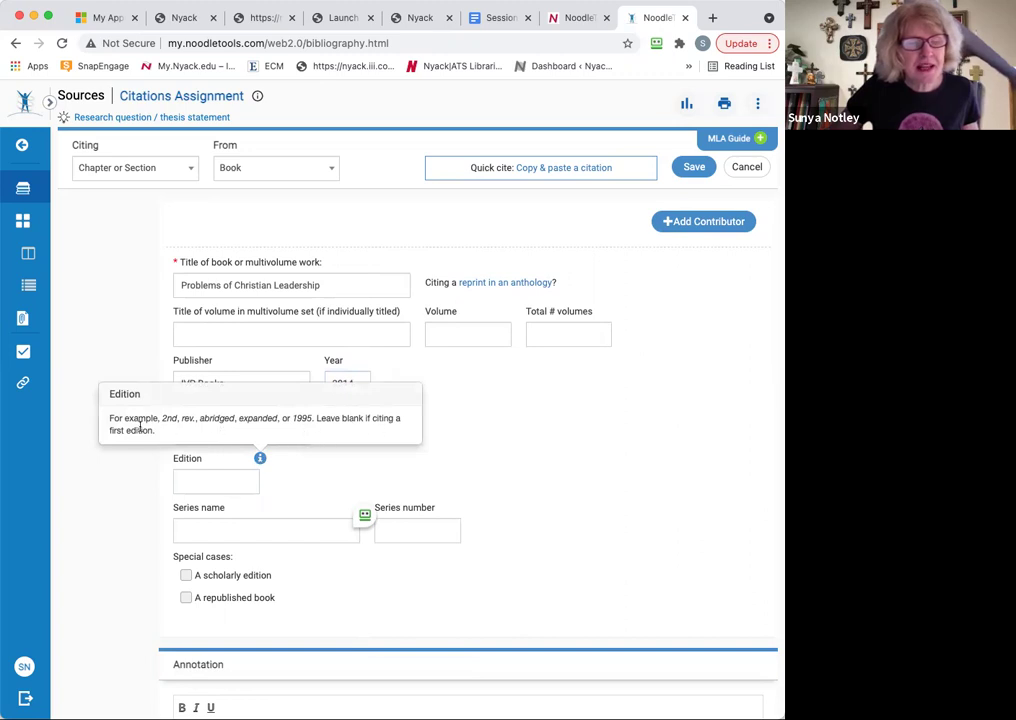
{"action": "left_click", "coordinate": [301, 470]}
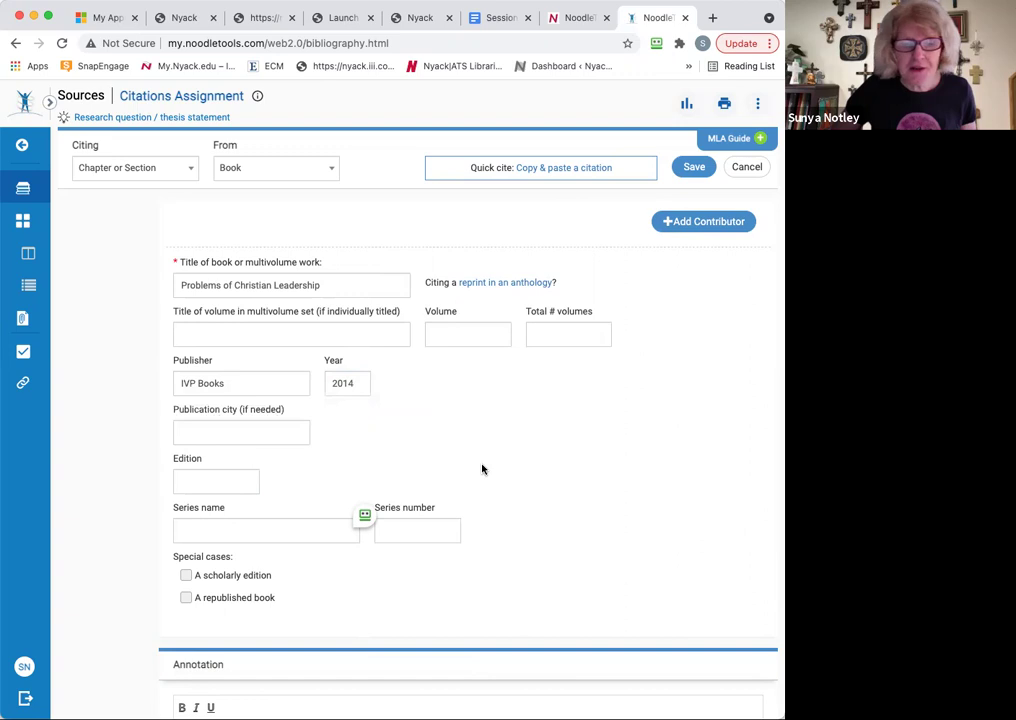
- Review the completed fields of the e-book citation and save it to the project's sources
{"action": "scroll", "coordinate": [482, 469], "scroll_direction": "down", "scroll_amount": 2}
{"action": "scroll", "coordinate": [482, 469], "scroll_direction": "down", "scroll_amount": 2}
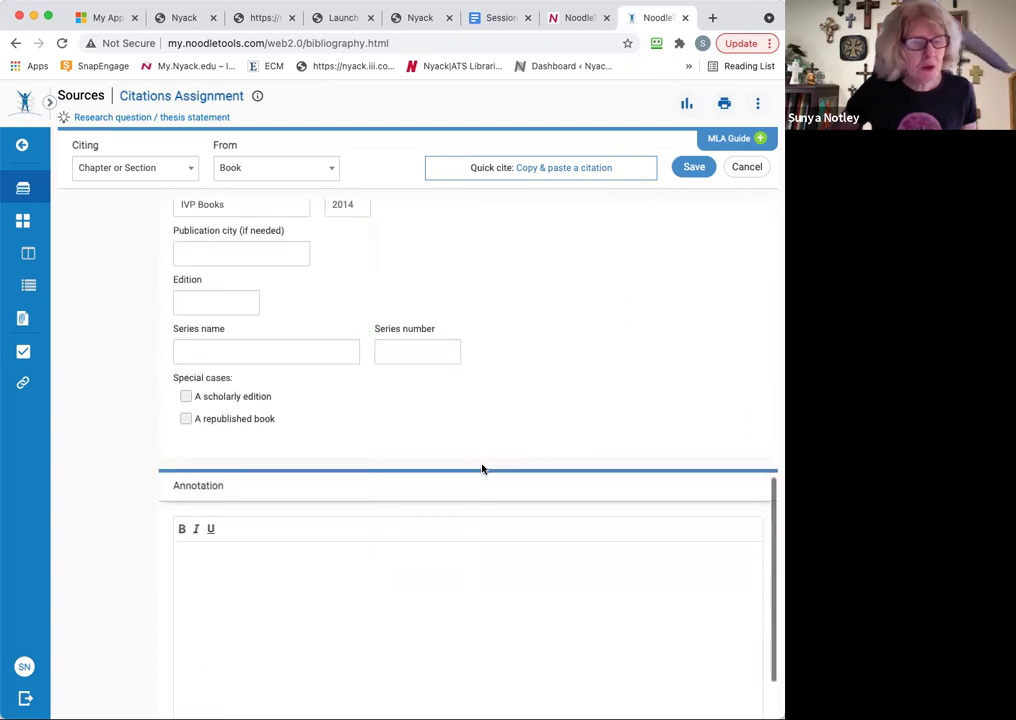
{"action": "scroll", "coordinate": [482, 469], "scroll_direction": "up", "scroll_amount": 4}
{"action": "scroll", "coordinate": [482, 469], "scroll_direction": "up", "scroll_amount": 4}
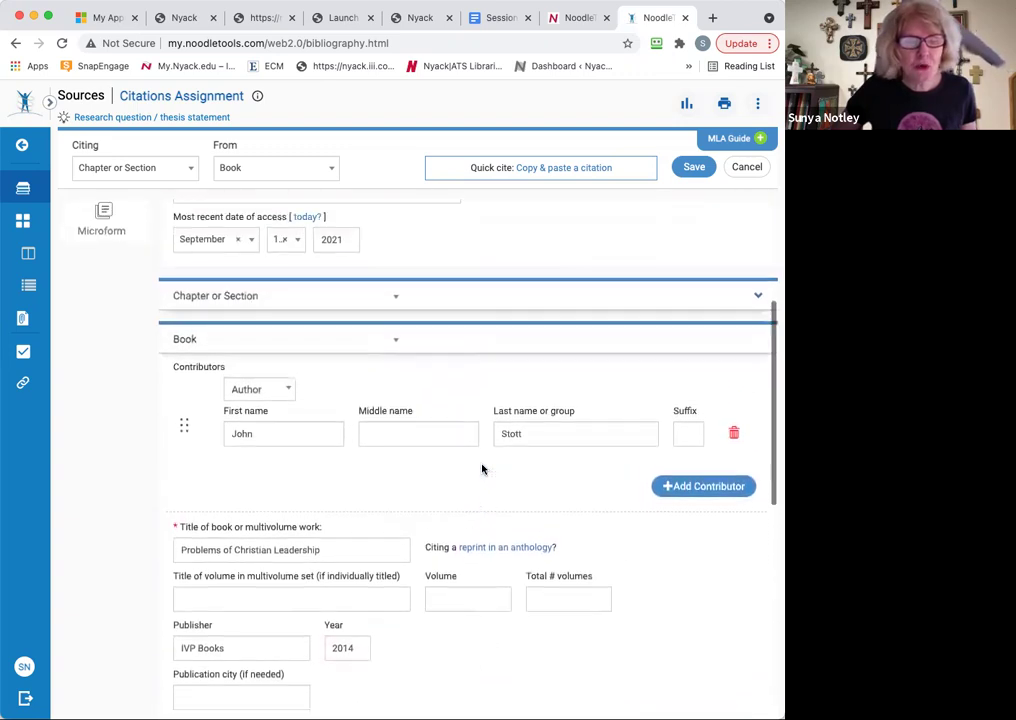
{"action": "scroll", "coordinate": [482, 469], "scroll_direction": "up", "scroll_amount": 2}
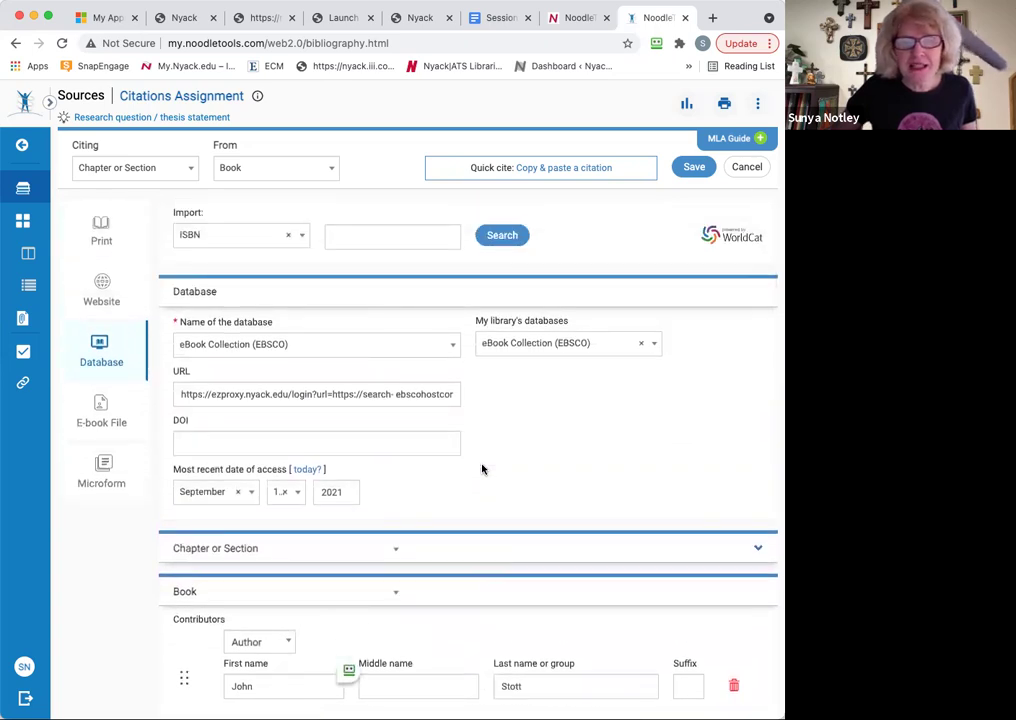
{"action": "left_click", "coordinate": [690, 168]}
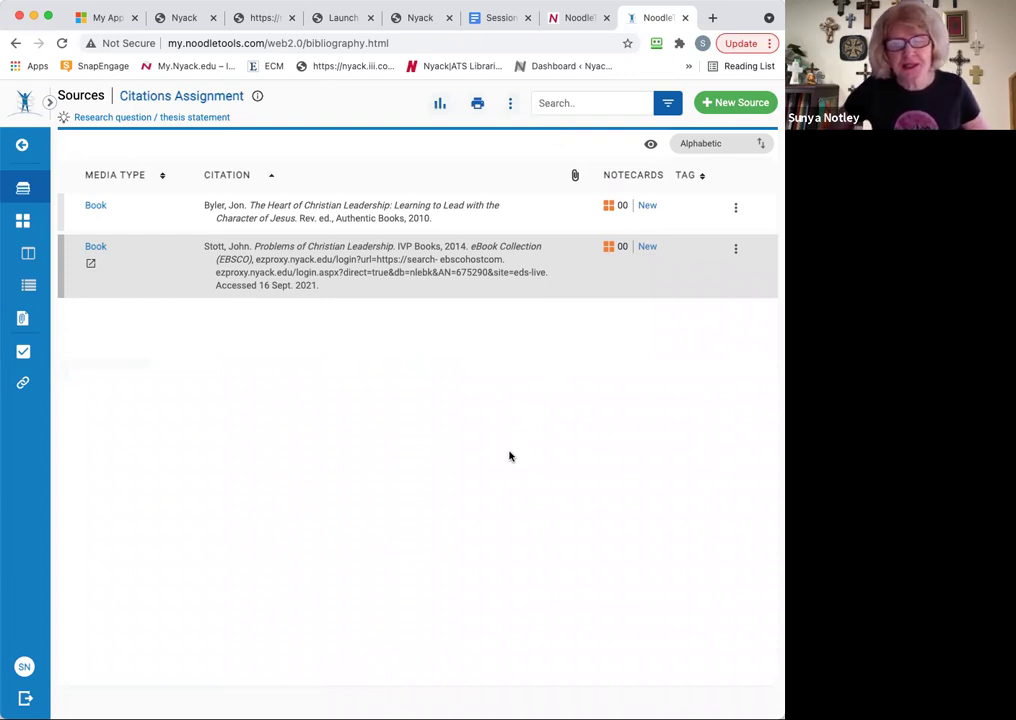
- Consult the Resource 3 details in the assignment document and start a new citation for a journal accessed through a database
{"action": "left_click", "coordinate": [502, 18]}
{"action": "scroll", "coordinate": [374, 594], "scroll_direction": "down", "scroll_amount": 3}
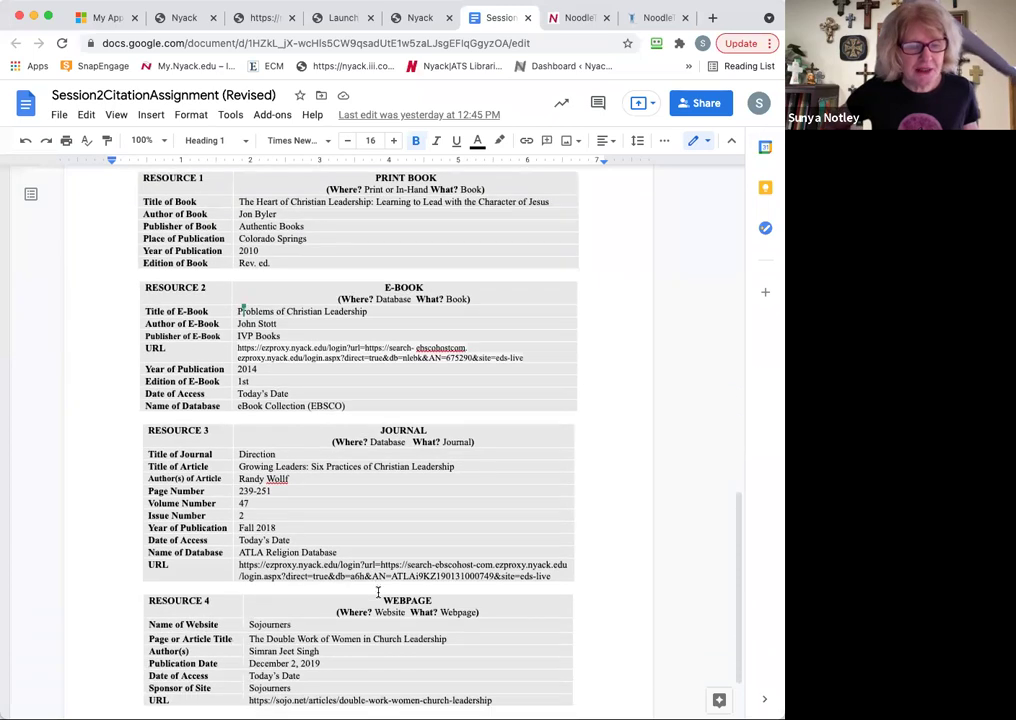
{"action": "scroll", "coordinate": [378, 591], "scroll_direction": "down", "scroll_amount": 1}
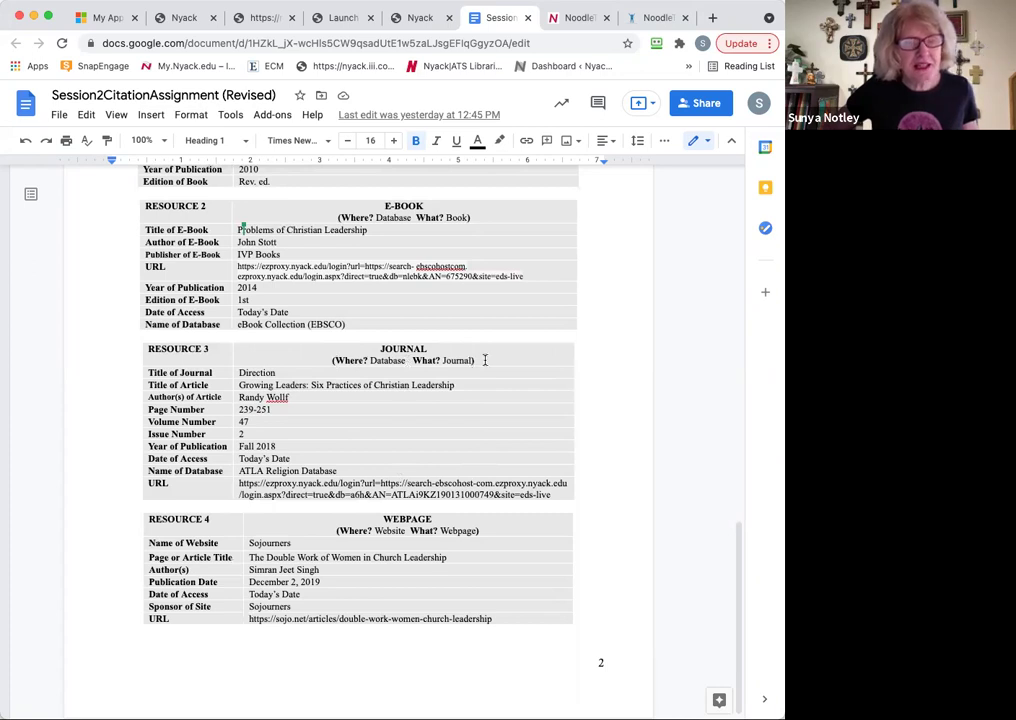
{"action": "left_click", "coordinate": [651, 17]}
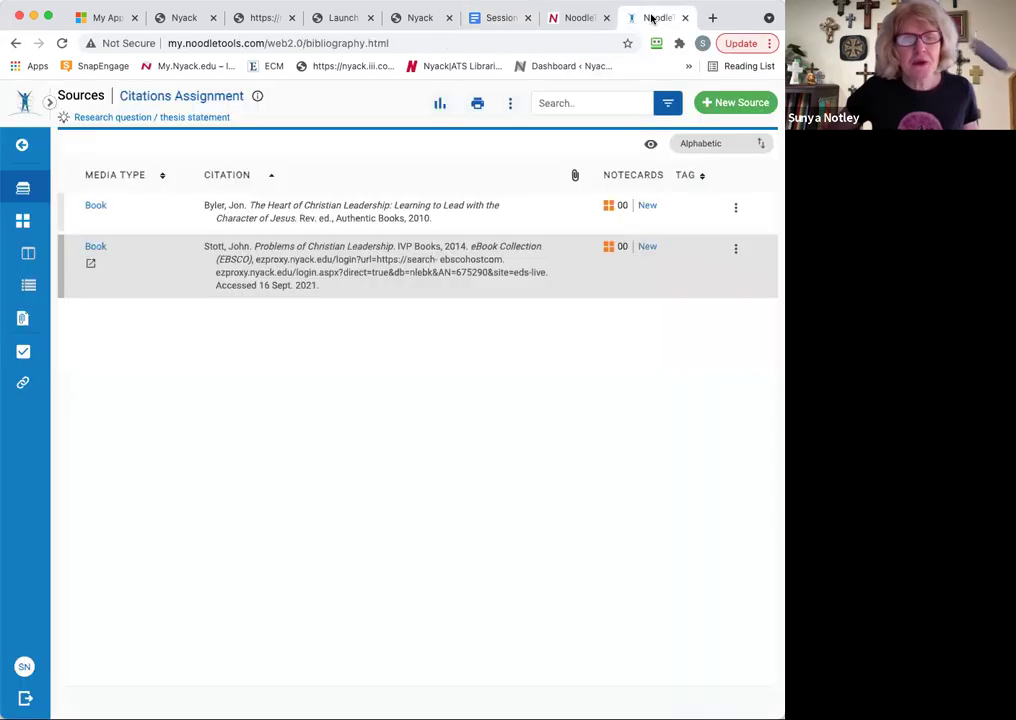
{"action": "left_click", "coordinate": [737, 104]}
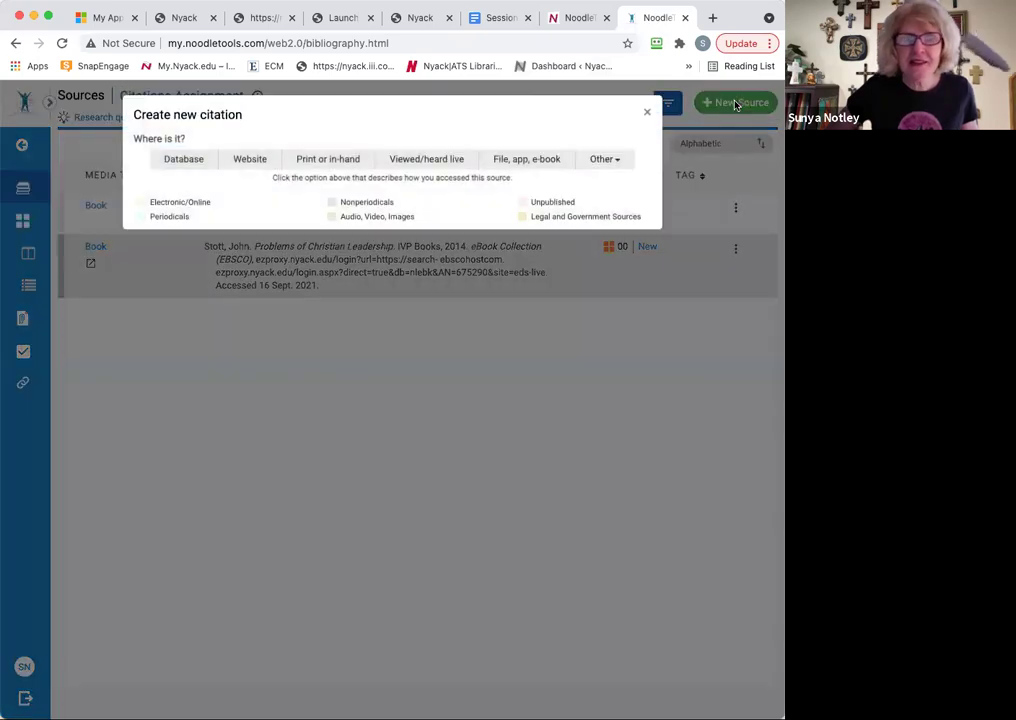
{"action": "left_click", "coordinate": [189, 163]}
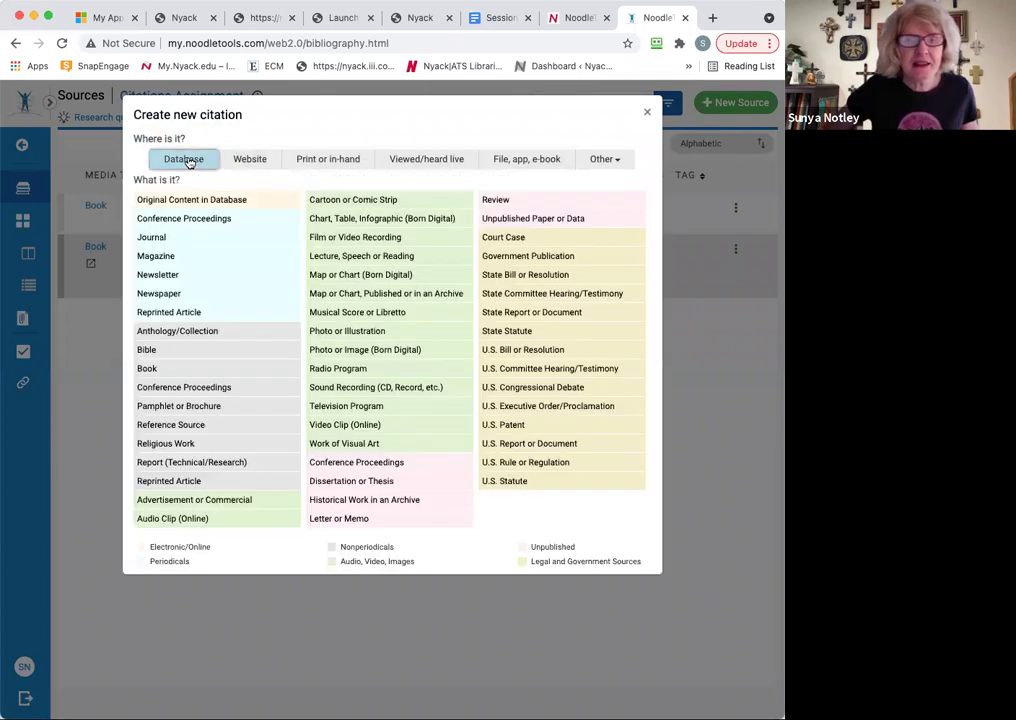
{"action": "left_click", "coordinate": [150, 238]}
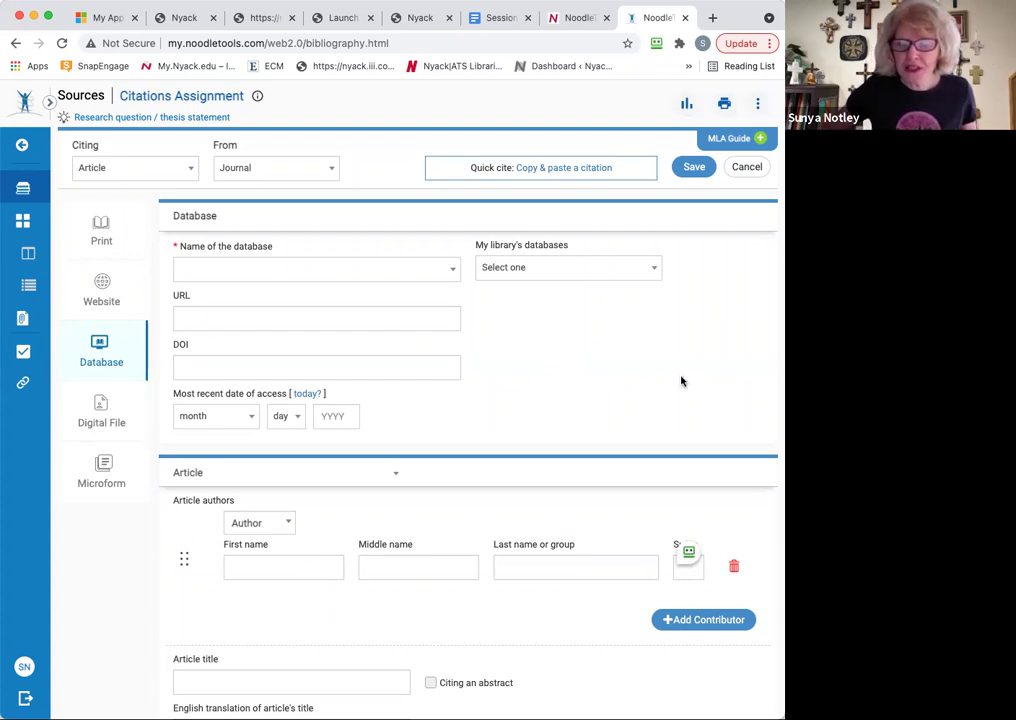
- Complete the database details with ATLA Religion Database, the article's URL from the assignment and today's date as the access date
{"action": "left_click", "coordinate": [655, 276]}
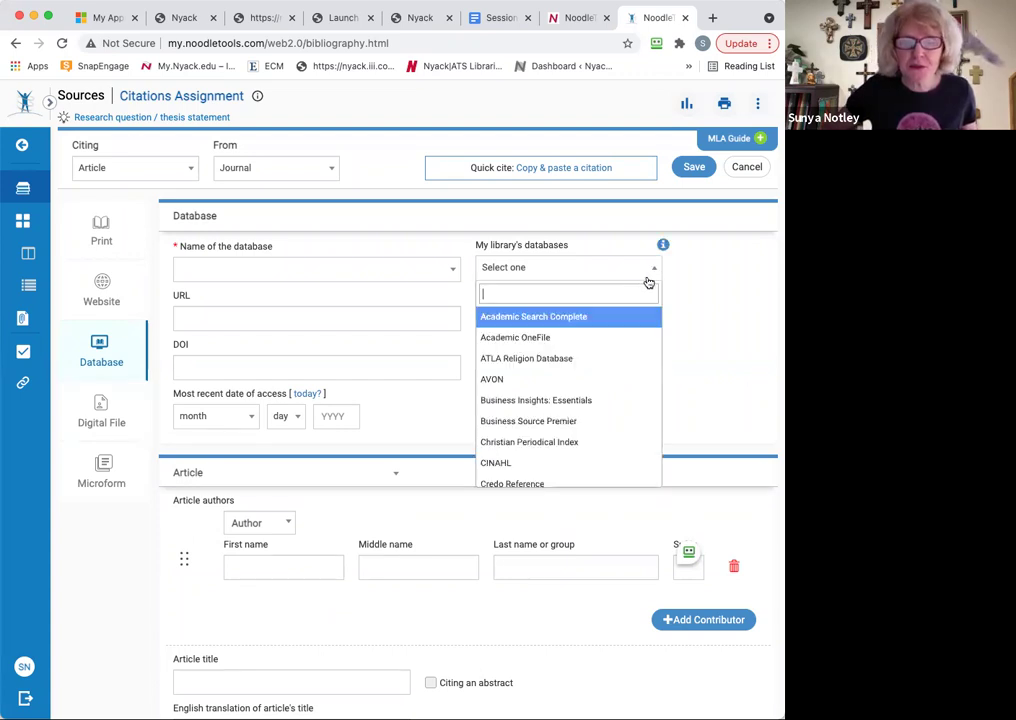
{"action": "left_click", "coordinate": [566, 360]}
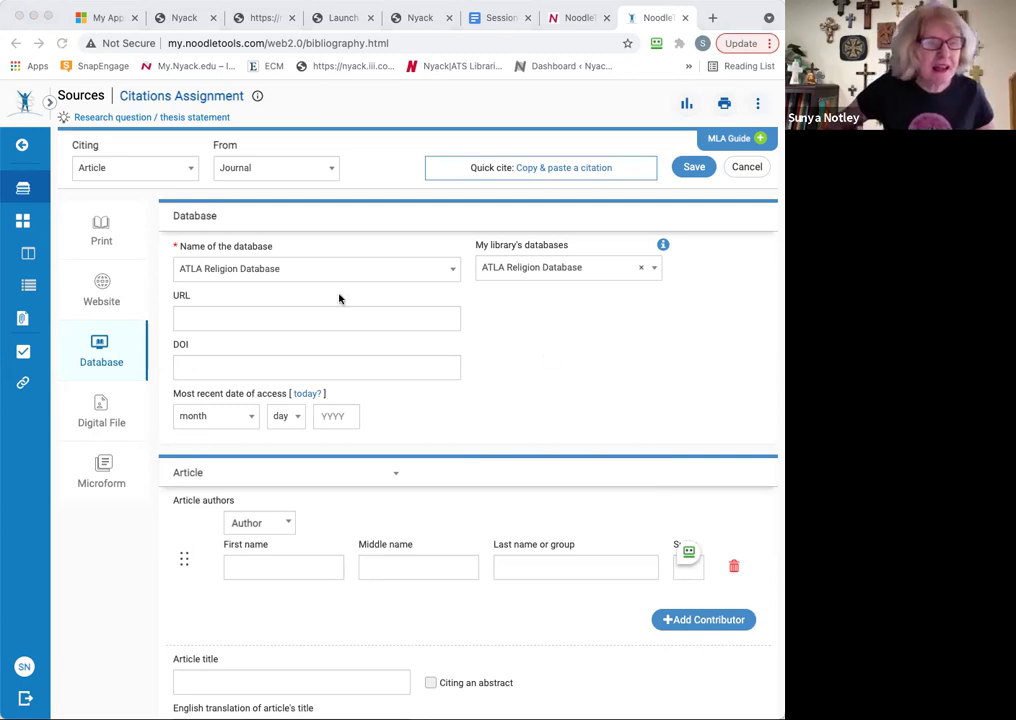
{"action": "left_click", "coordinate": [197, 315]}
{"action": "left_click", "coordinate": [193, 319]}
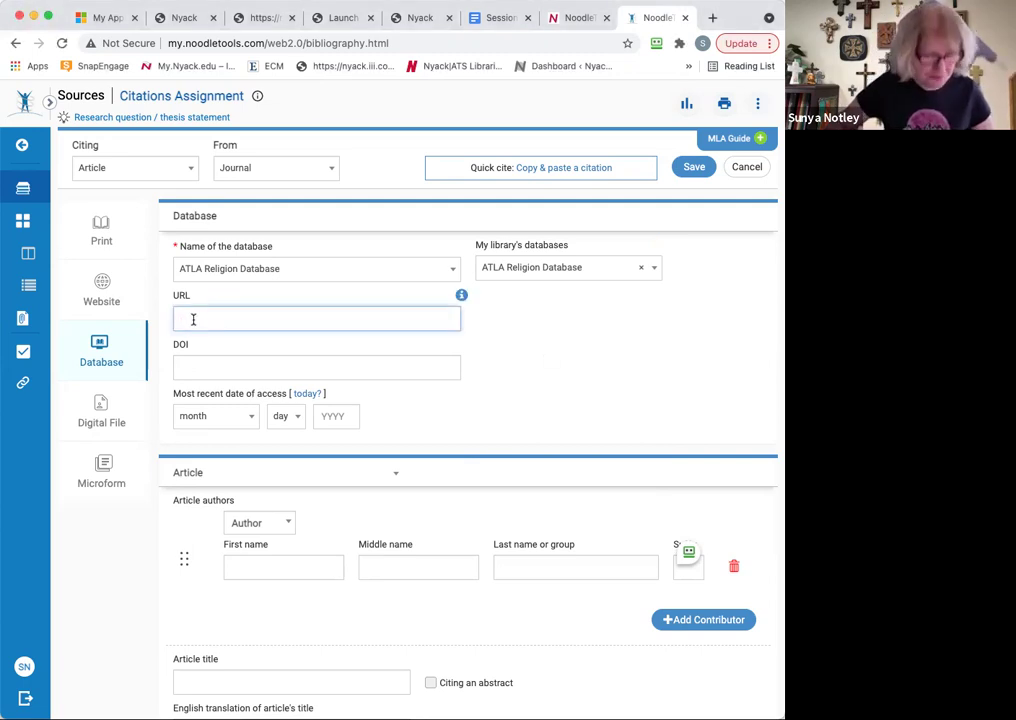
{"action": "key", "text": "super+v"}
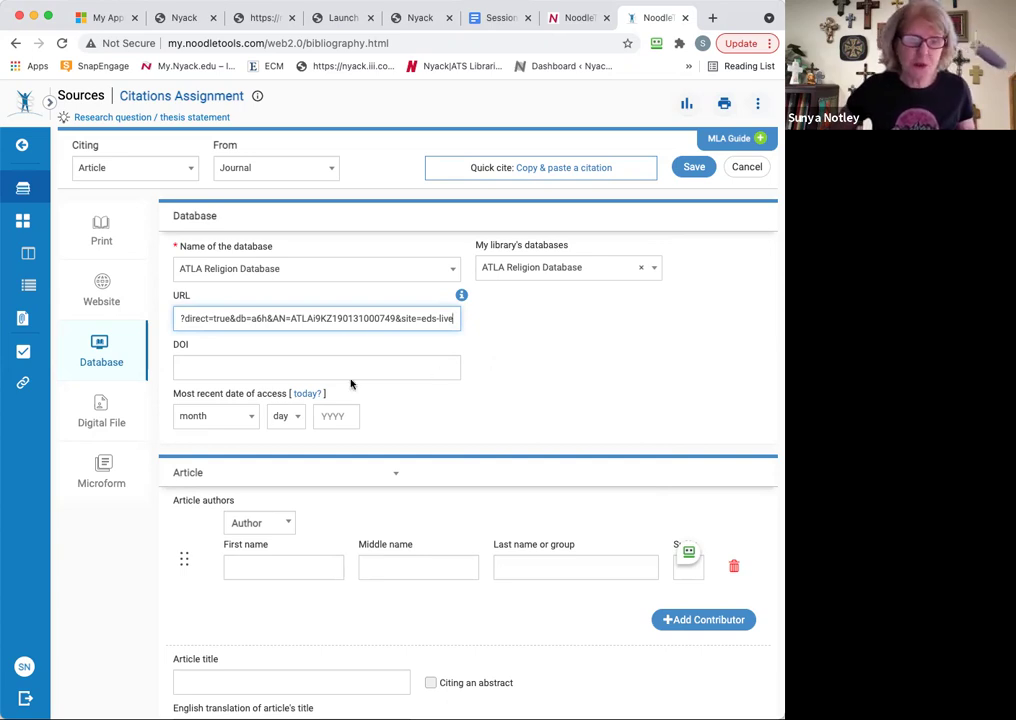
{"action": "left_click", "coordinate": [307, 397]}
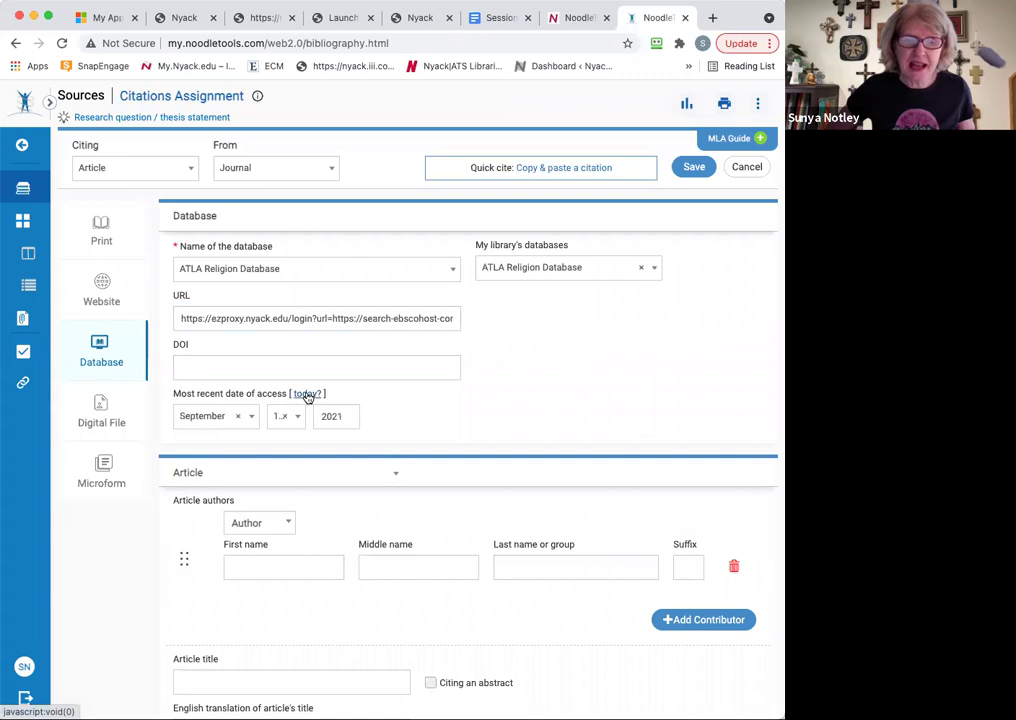
- Enter the article author's first and last name exactly as spelled in the assignment's Resource 3
{"action": "scroll", "coordinate": [494, 397], "scroll_direction": "down", "scroll_amount": 3}
{"action": "scroll", "coordinate": [493, 399], "scroll_direction": "up", "scroll_amount": 1}
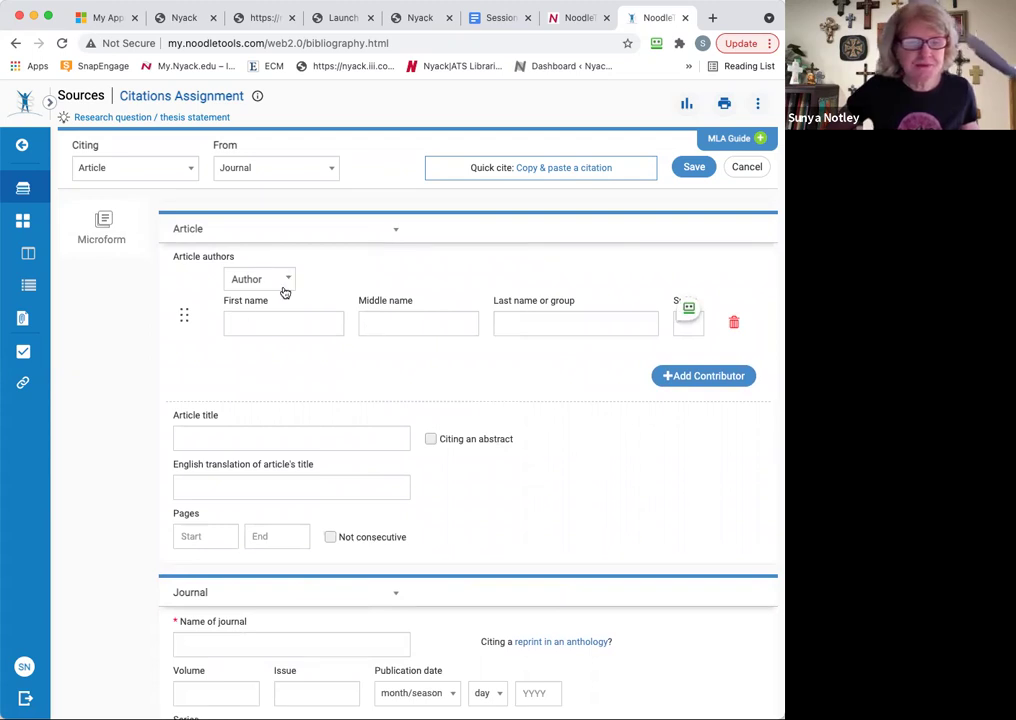
{"action": "left_click", "coordinate": [259, 320]}
{"action": "type", "text": "Randy"}
{"action": "key", "text": "Tab"}
{"action": "key", "text": "Tab"}
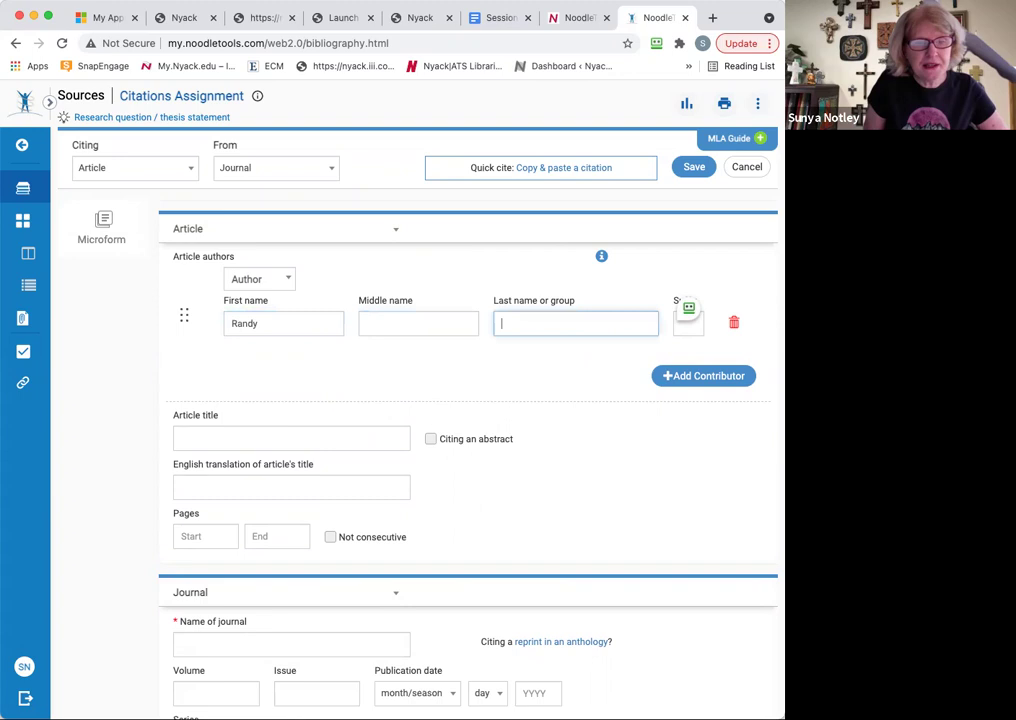
{"action": "type", "text": "Wolff"}
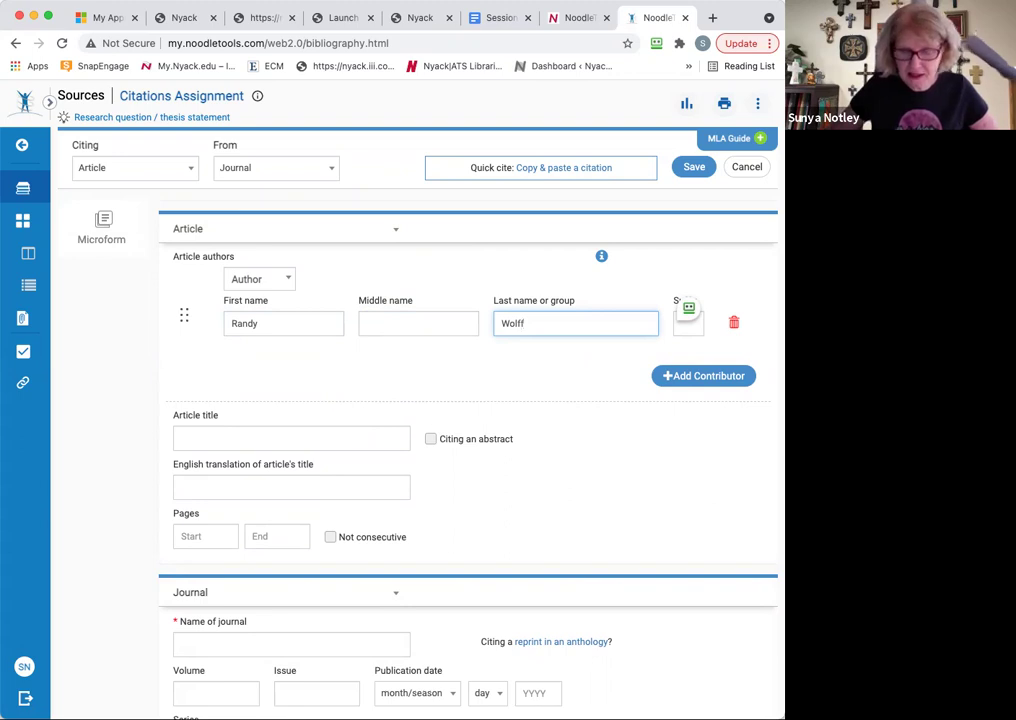
{"action": "key", "text": "BackSpace"}
{"action": "key", "text": "BackSpace"}
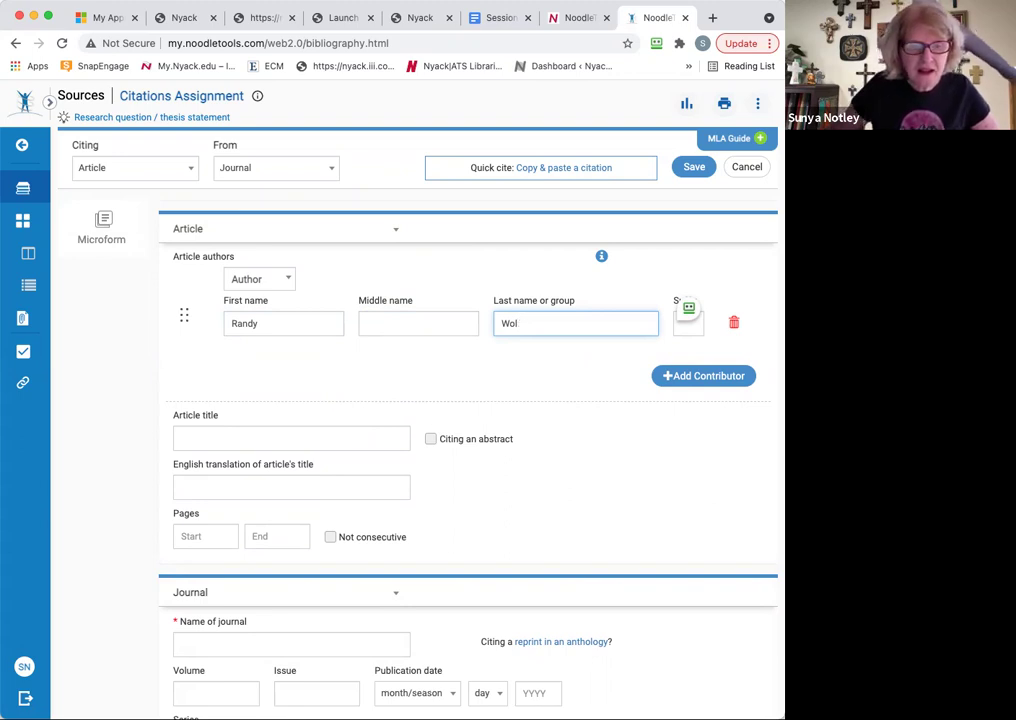
{"action": "type", "text": "lff"}
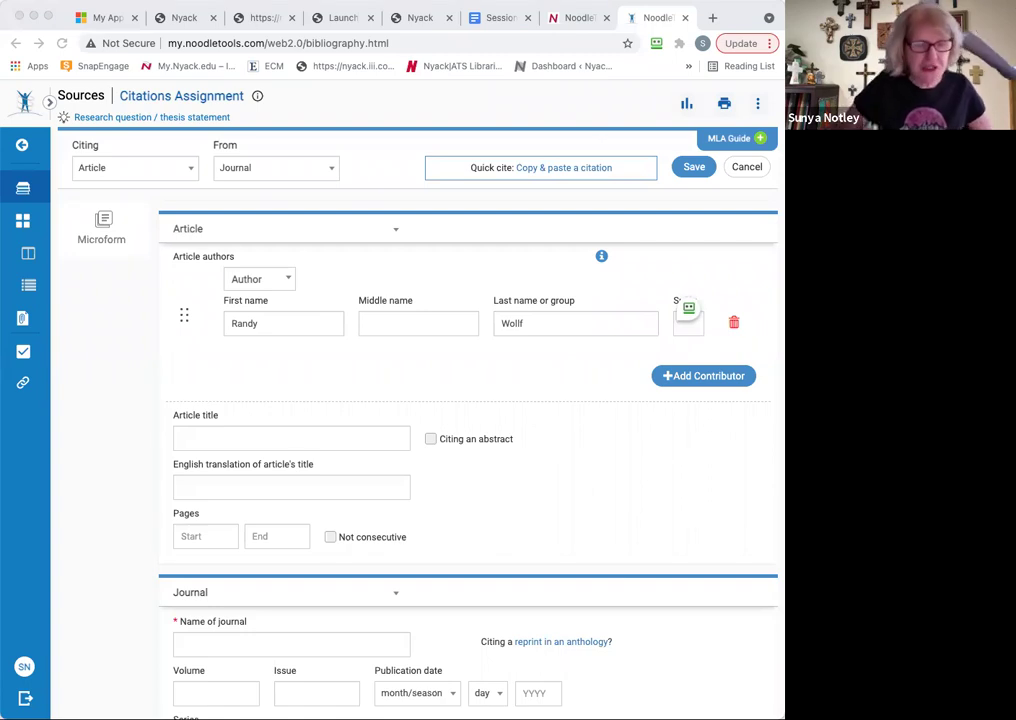
- Enter the article title "Growing Leaders: Six Practices of Christian Leadership" and the page range 239 to 251
{"action": "left_click", "coordinate": [290, 438]}
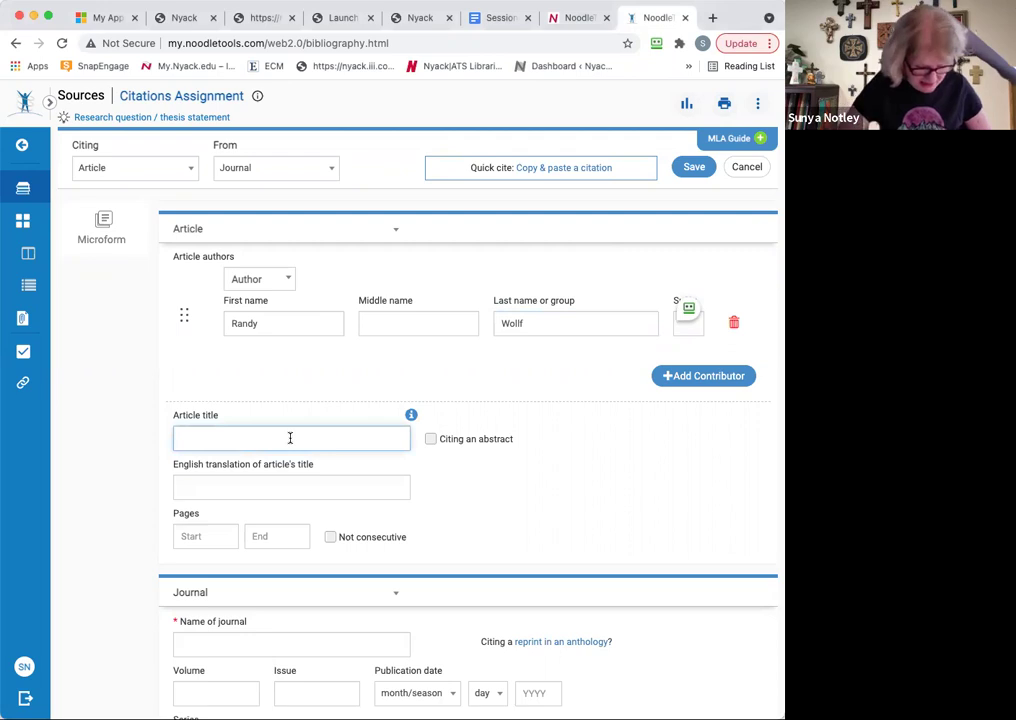
{"action": "type", "text": "Growing Leaders: Six Practices of Christian Leadership"}
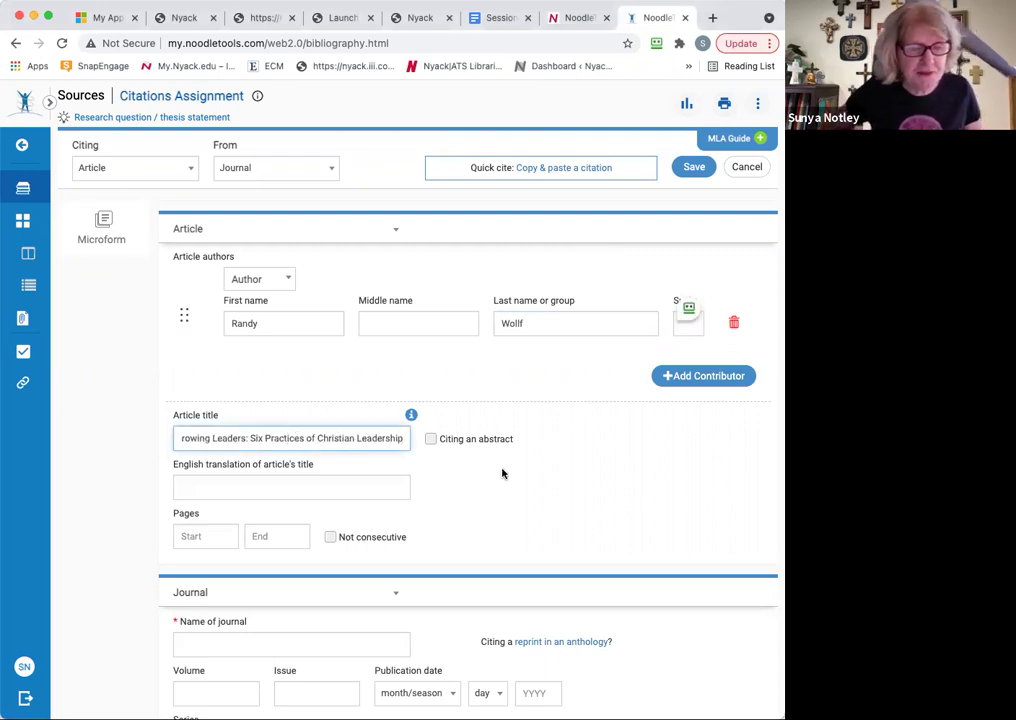
{"action": "scroll", "coordinate": [502, 473], "scroll_direction": "down", "scroll_amount": 2}
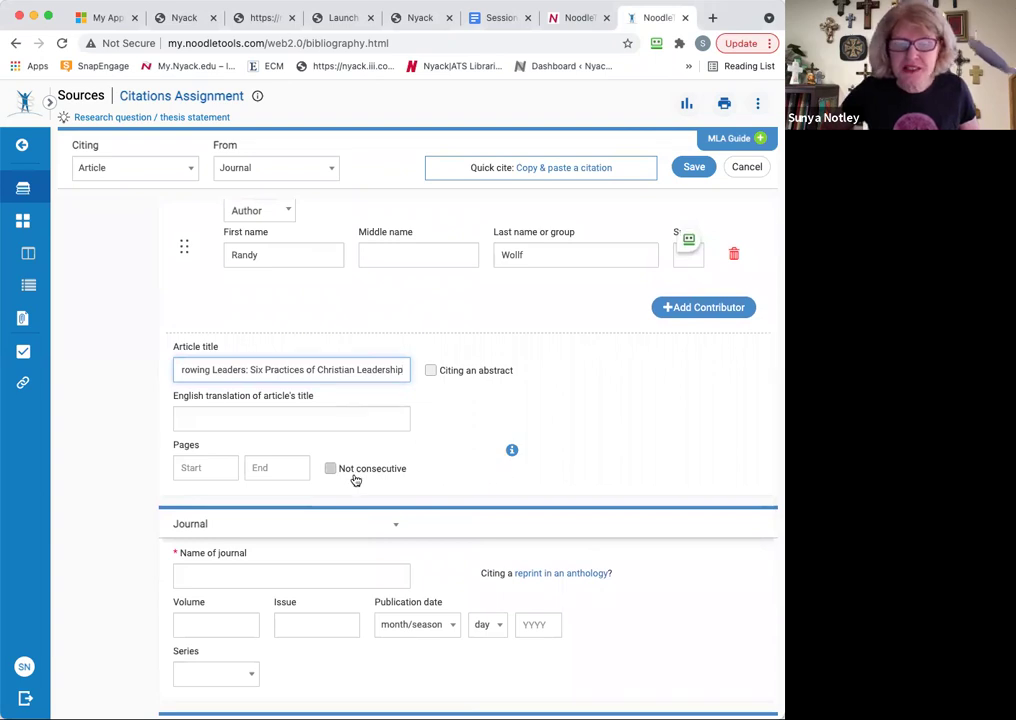
{"action": "left_click", "coordinate": [207, 468]}
{"action": "type", "text": "239"}
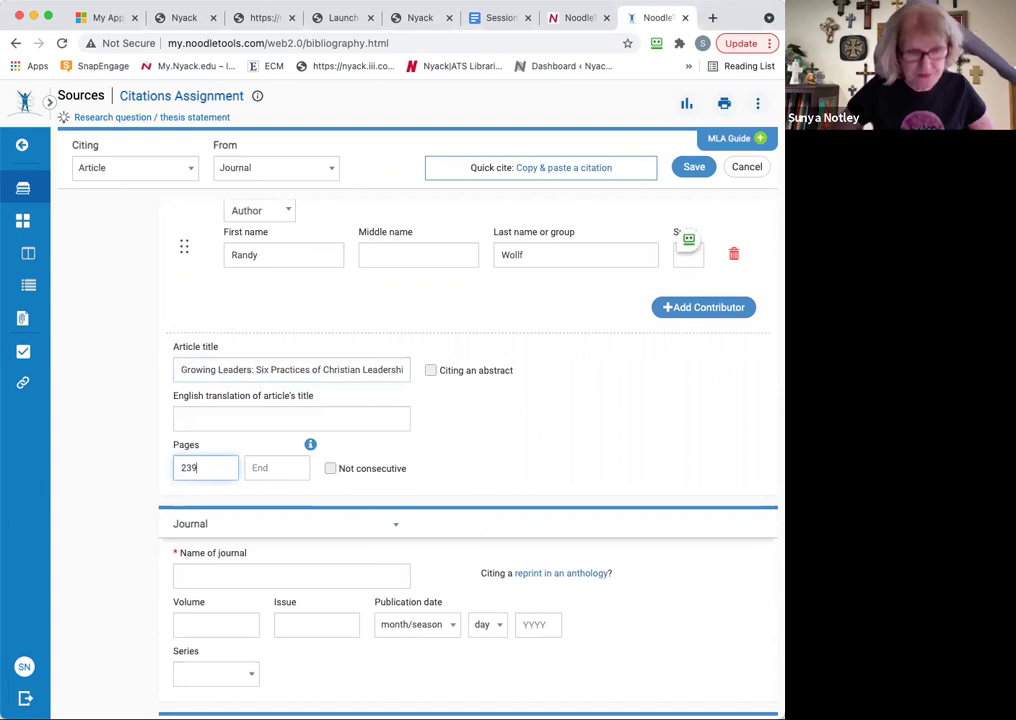
{"action": "left_click", "coordinate": [268, 467]}
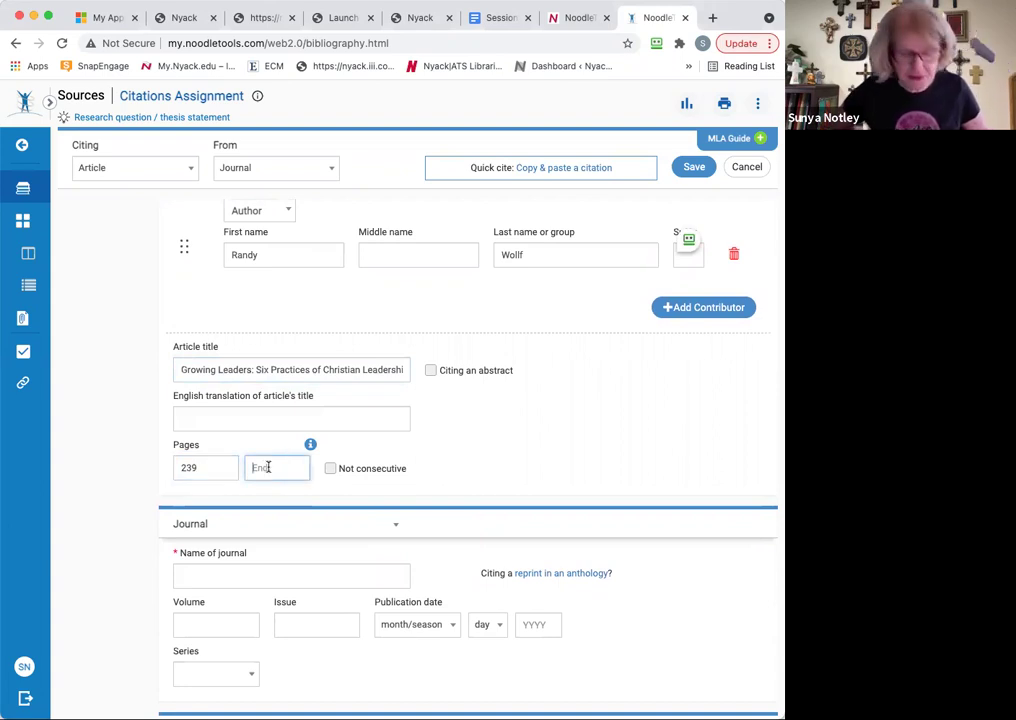
{"action": "type", "text": "251"}
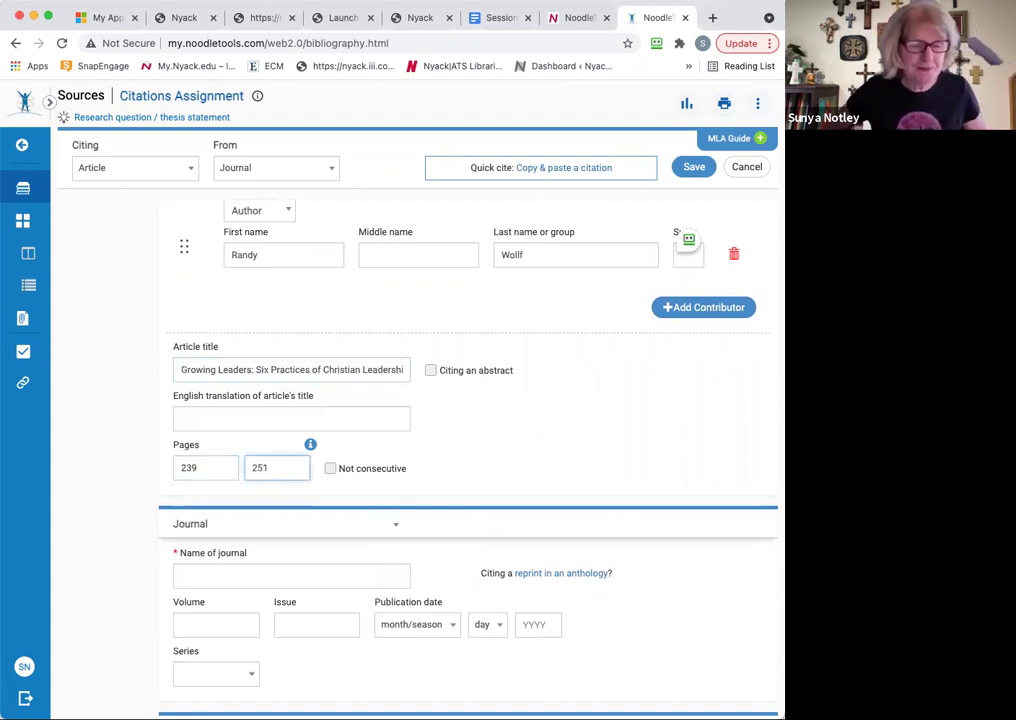
- Enter "Direction" as the name of the journal, with volume 47 and issue 2
{"action": "scroll", "coordinate": [527, 435], "scroll_direction": "down", "scroll_amount": 3}
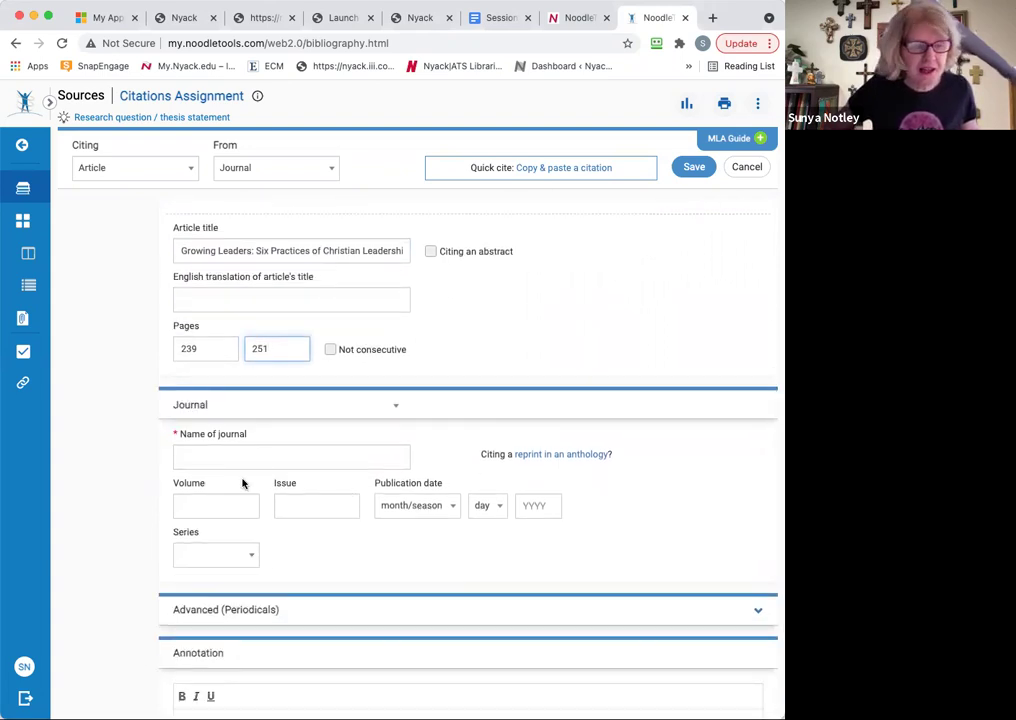
{"action": "left_click", "coordinate": [196, 457]}
{"action": "type", "text": "D"}
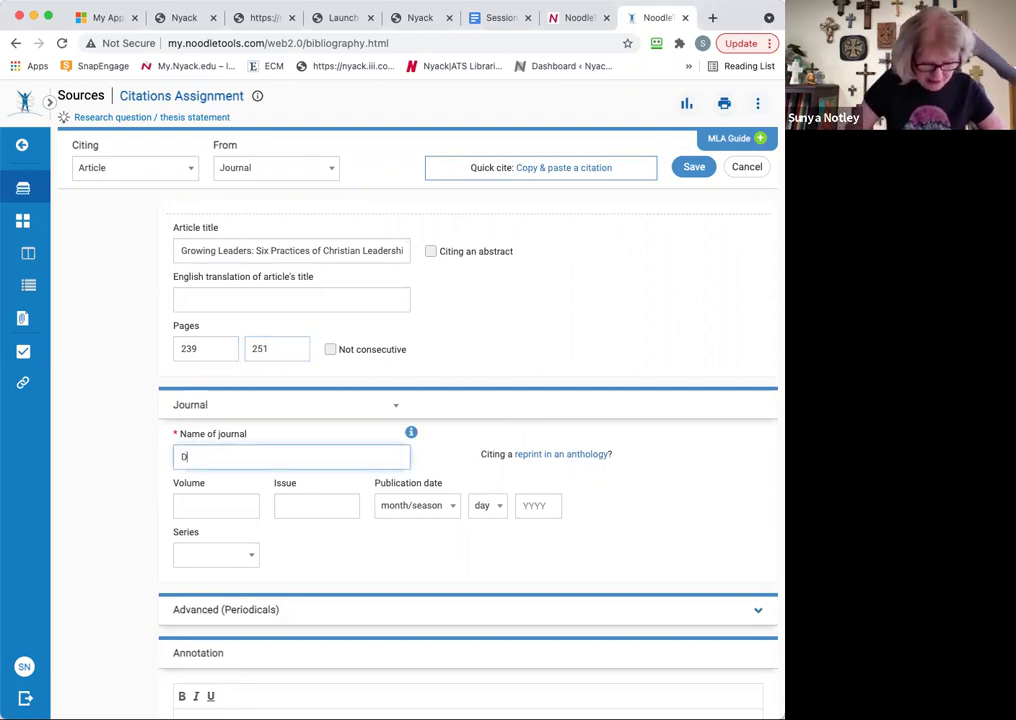
{"action": "type", "text": "irection"}
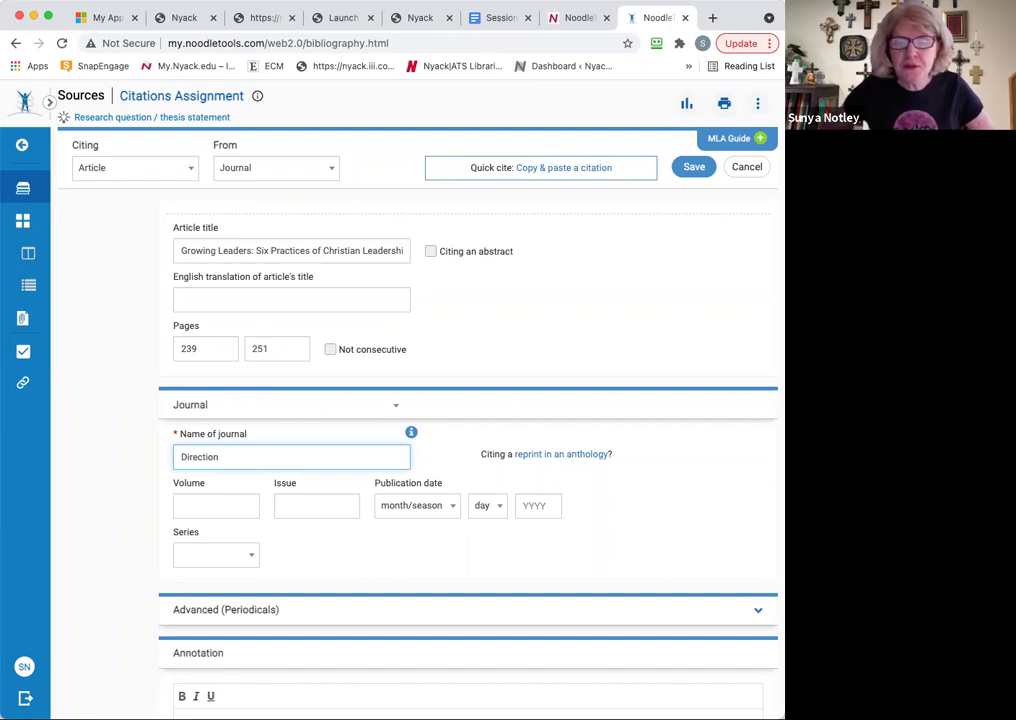
{"action": "left_click", "coordinate": [187, 507]}
{"action": "type", "text": "47"}
{"action": "left_click", "coordinate": [304, 511]}
{"action": "type", "text": "2"}
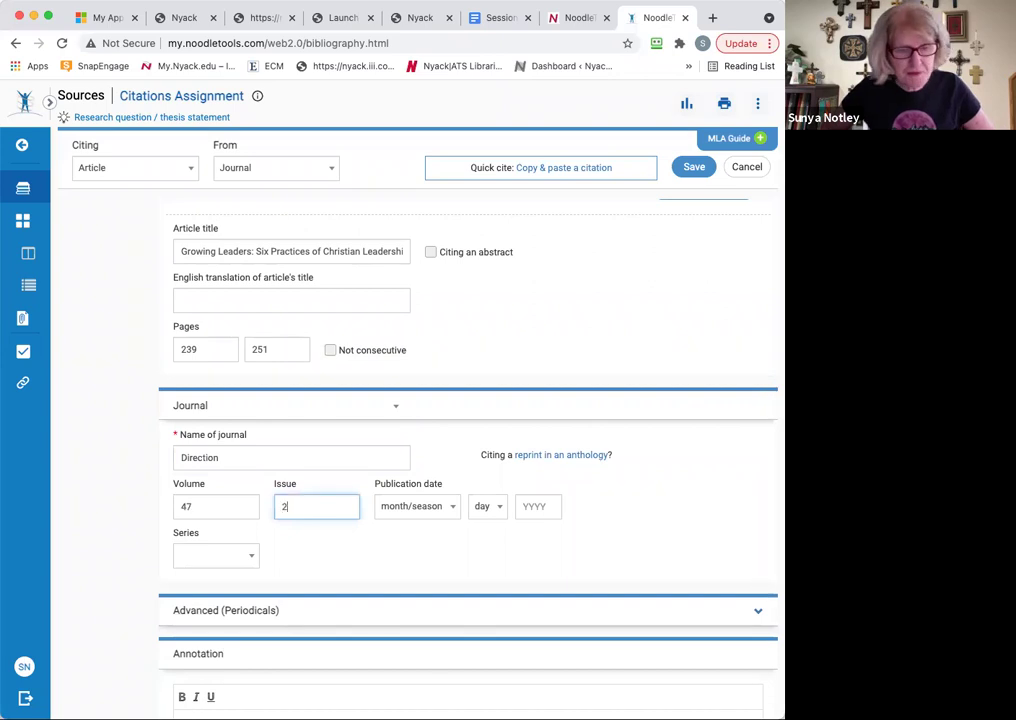
- Set the journal's publication date to Fall 2018 and look over the remaining sections of the citation form
{"action": "left_click", "coordinate": [430, 508]}
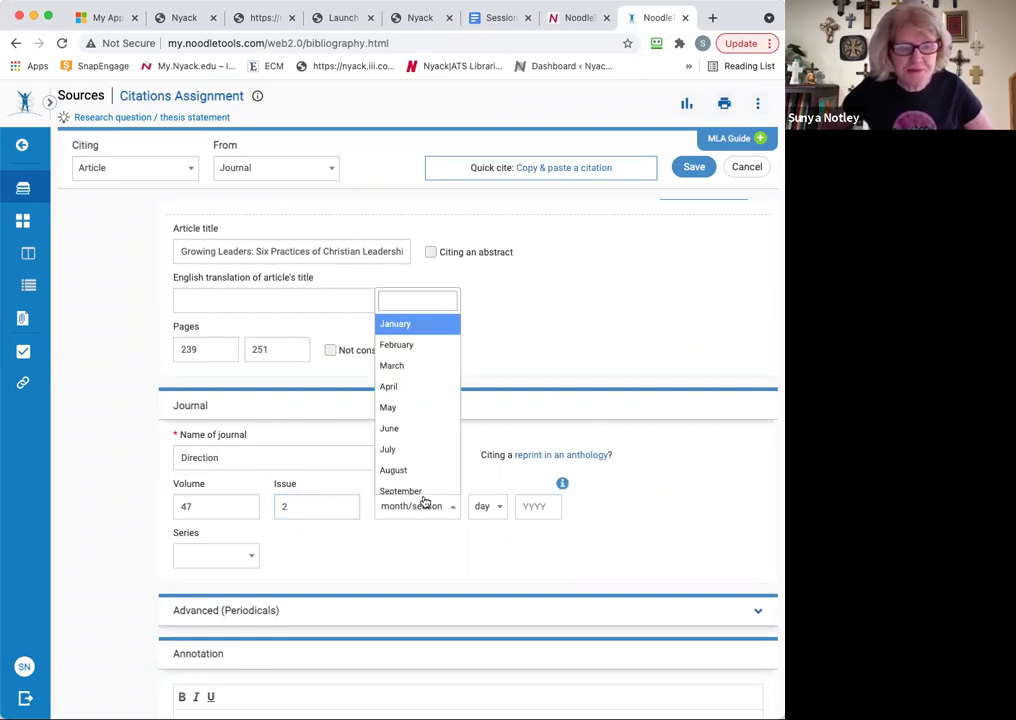
{"action": "scroll", "coordinate": [417, 465], "scroll_direction": "down", "scroll_amount": 3}
{"action": "scroll", "coordinate": [417, 465], "scroll_direction": "down", "scroll_amount": 5}
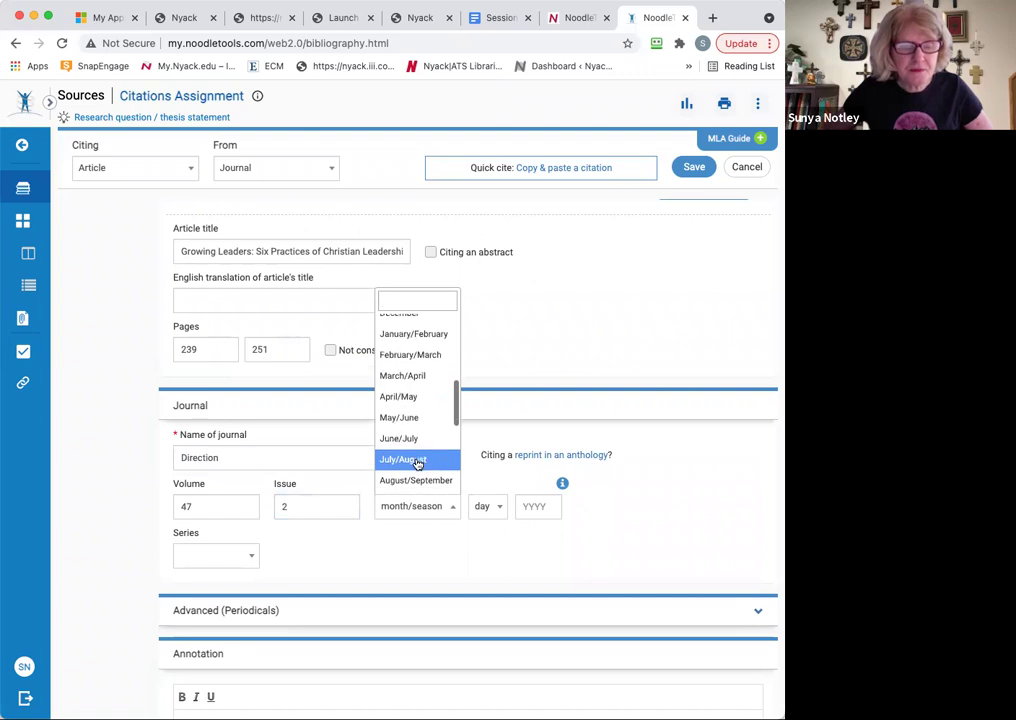
{"action": "scroll", "coordinate": [417, 465], "scroll_direction": "down", "scroll_amount": 1}
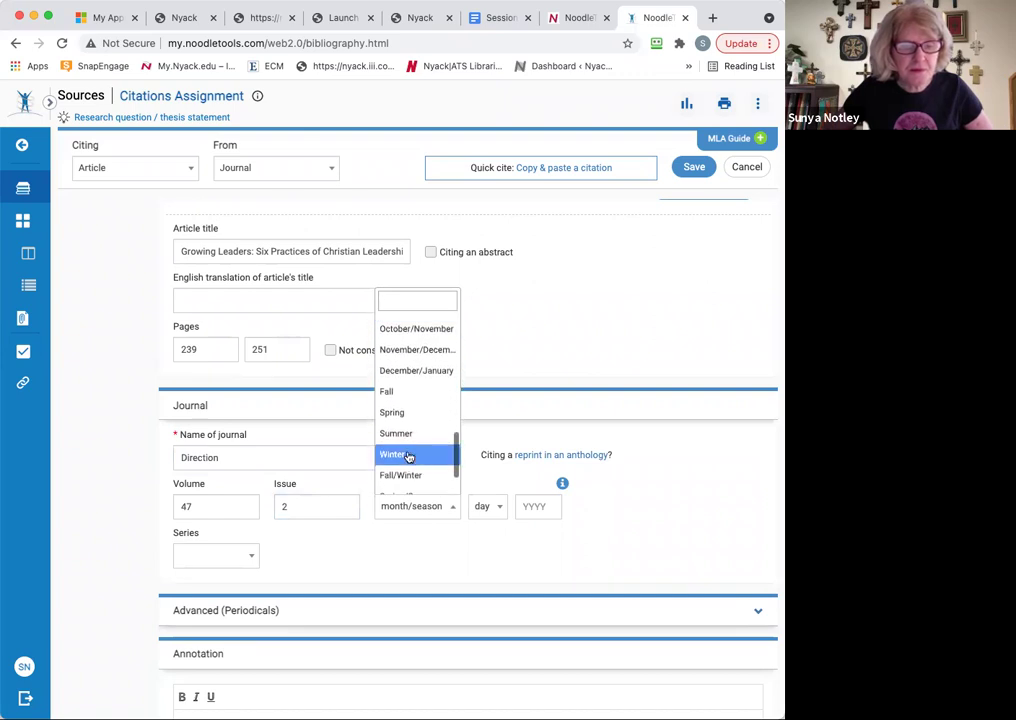
{"action": "left_click", "coordinate": [394, 395]}
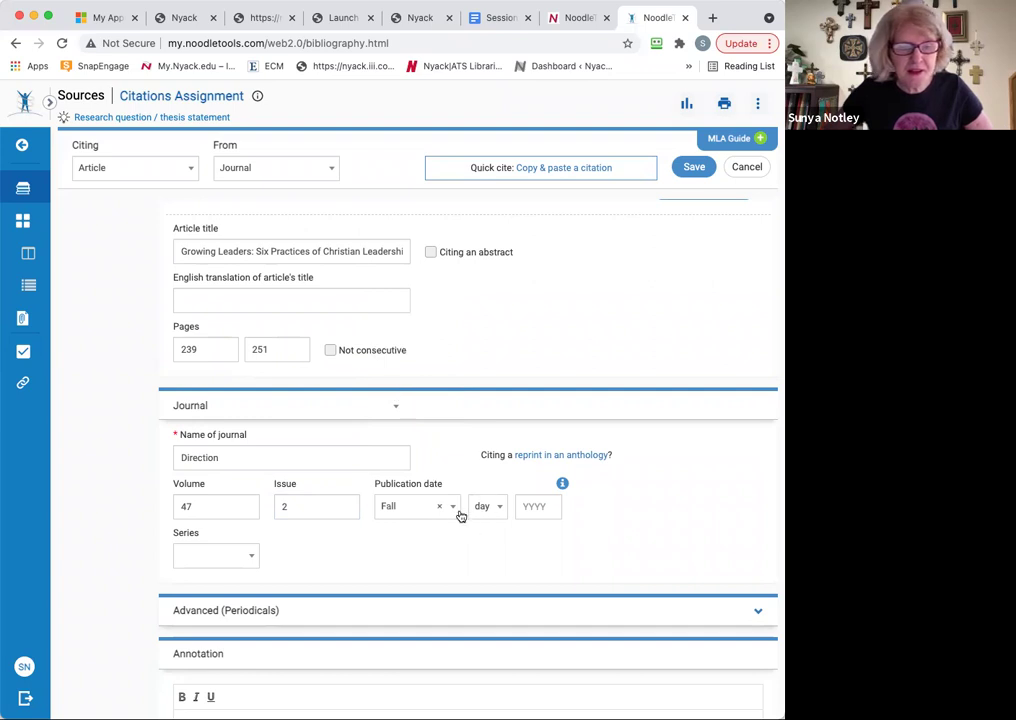
{"action": "left_click", "coordinate": [550, 505]}
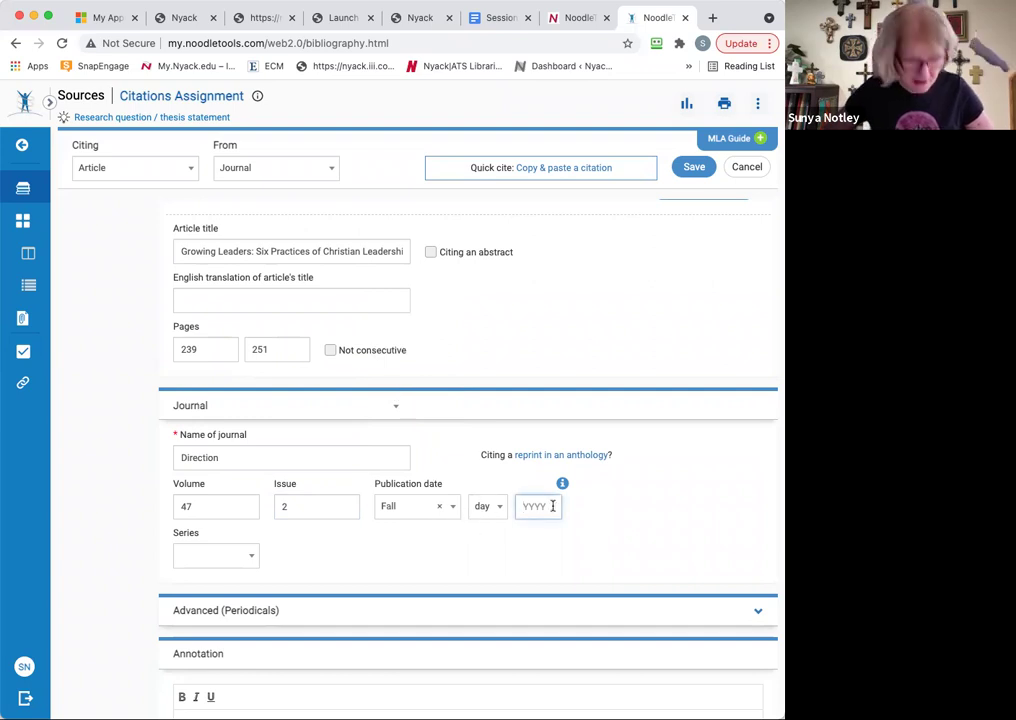
{"action": "type", "text": "2018"}
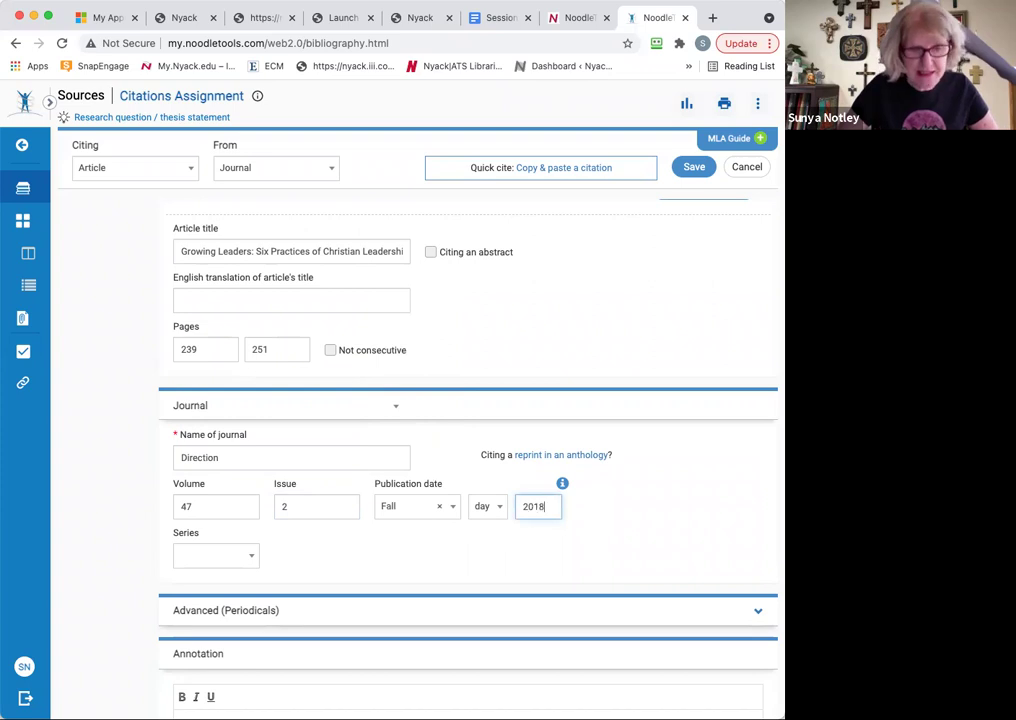
{"action": "scroll", "coordinate": [301, 545], "scroll_direction": "down", "scroll_amount": 5}
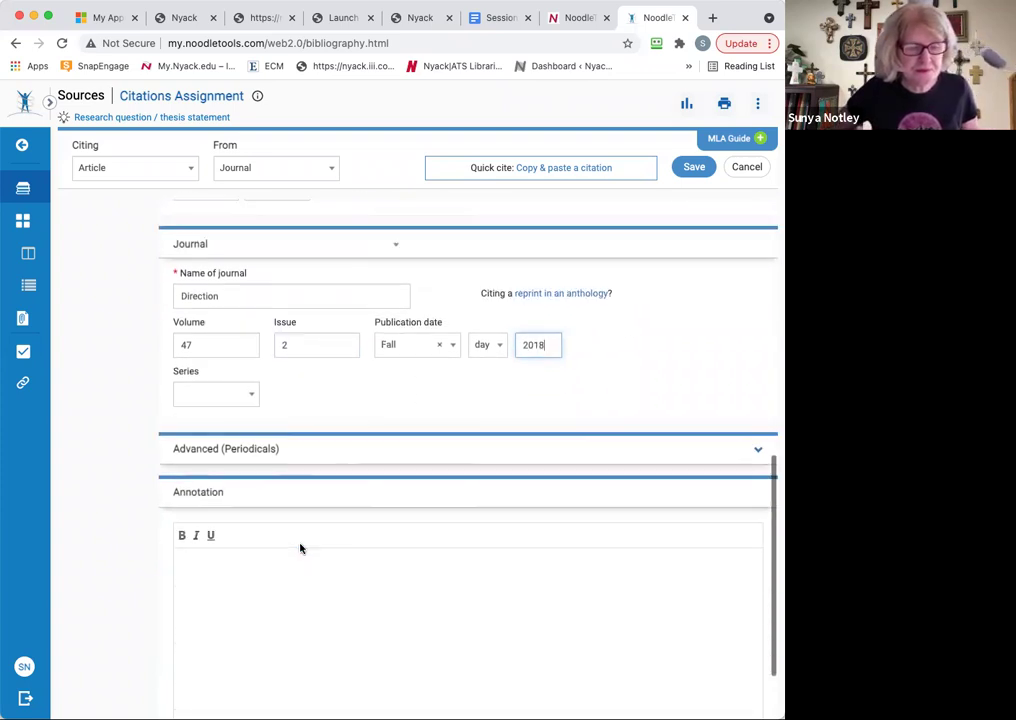
{"action": "scroll", "coordinate": [299, 543], "scroll_direction": "up", "scroll_amount": 2}
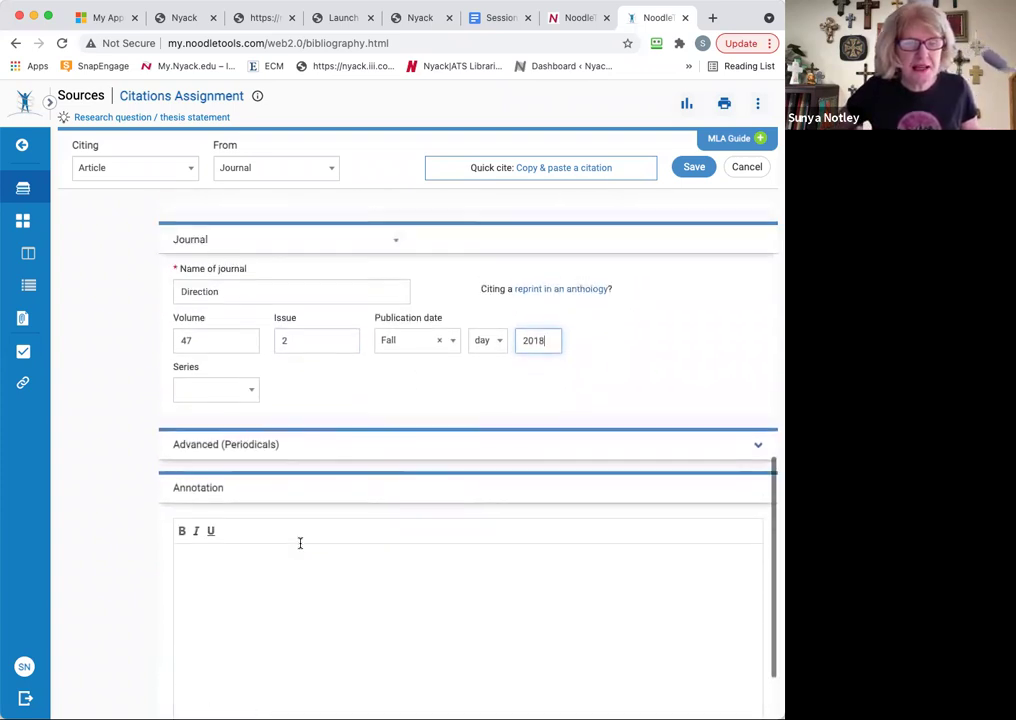
{"action": "scroll", "coordinate": [299, 543], "scroll_direction": "down", "scroll_amount": 2}
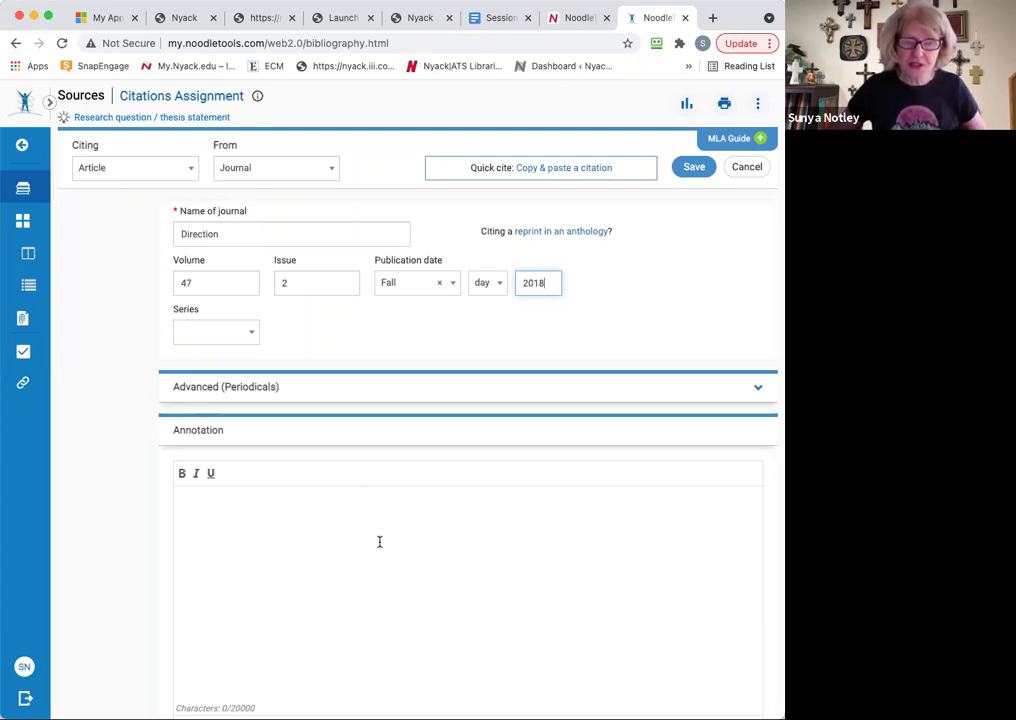
- Save the completed journal article citation to the project's source list
{"action": "scroll", "coordinate": [379, 541], "scroll_direction": "up", "scroll_amount": 8}
{"action": "scroll", "coordinate": [379, 546], "scroll_direction": "up", "scroll_amount": 6}
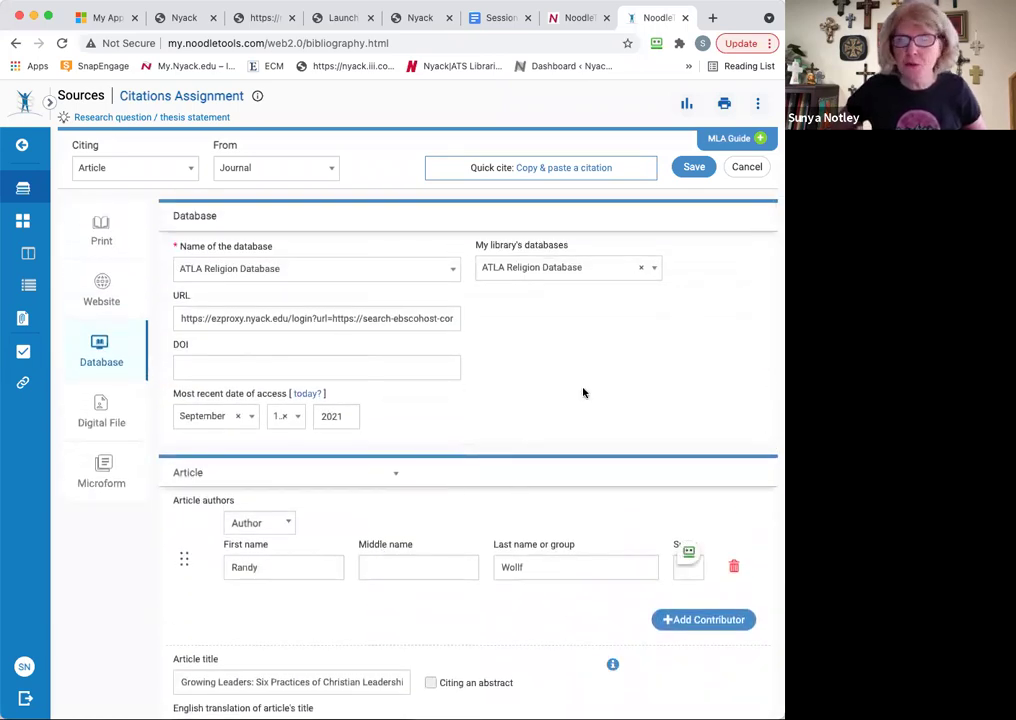
{"action": "left_click", "coordinate": [694, 168]}
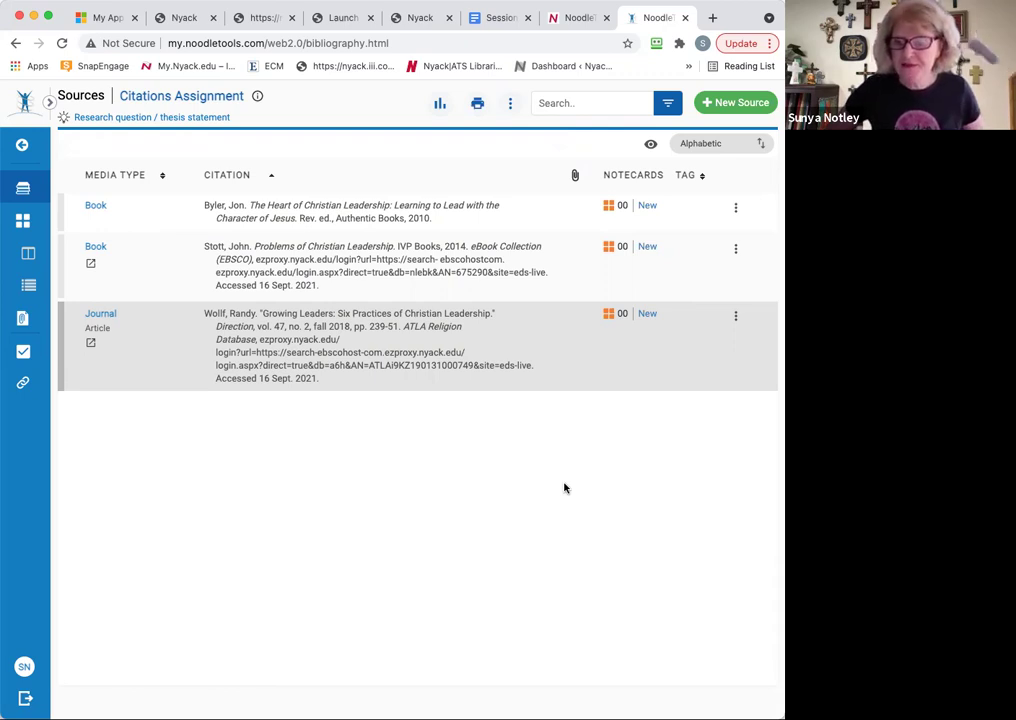
{"action": "left_click", "coordinate": [733, 103]}
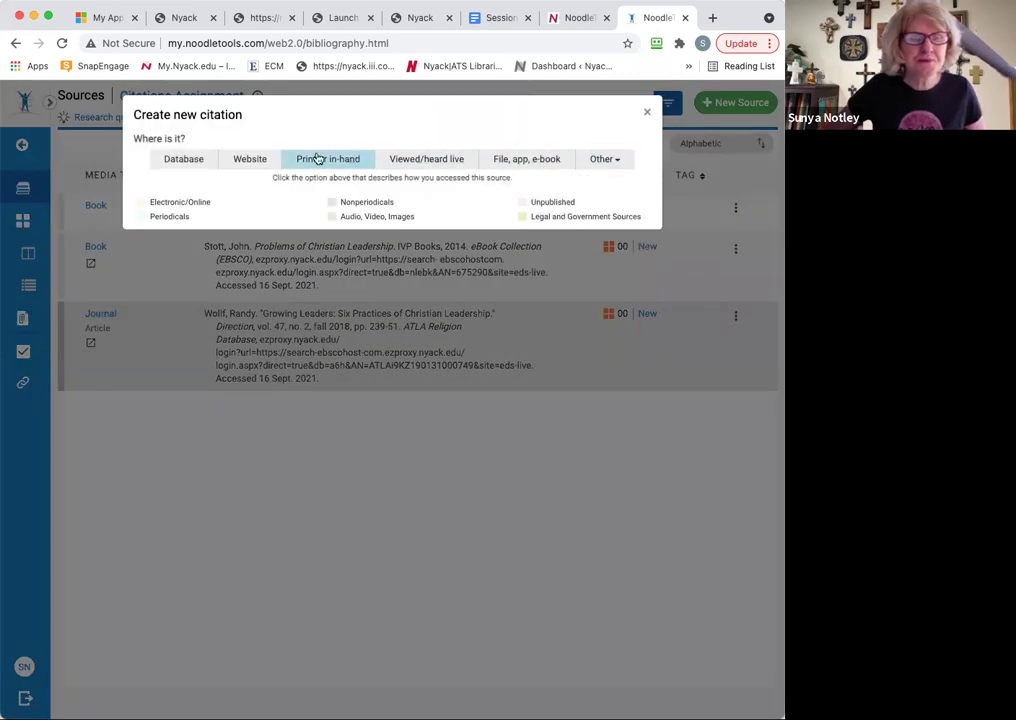
{"action": "left_click", "coordinate": [251, 161]}
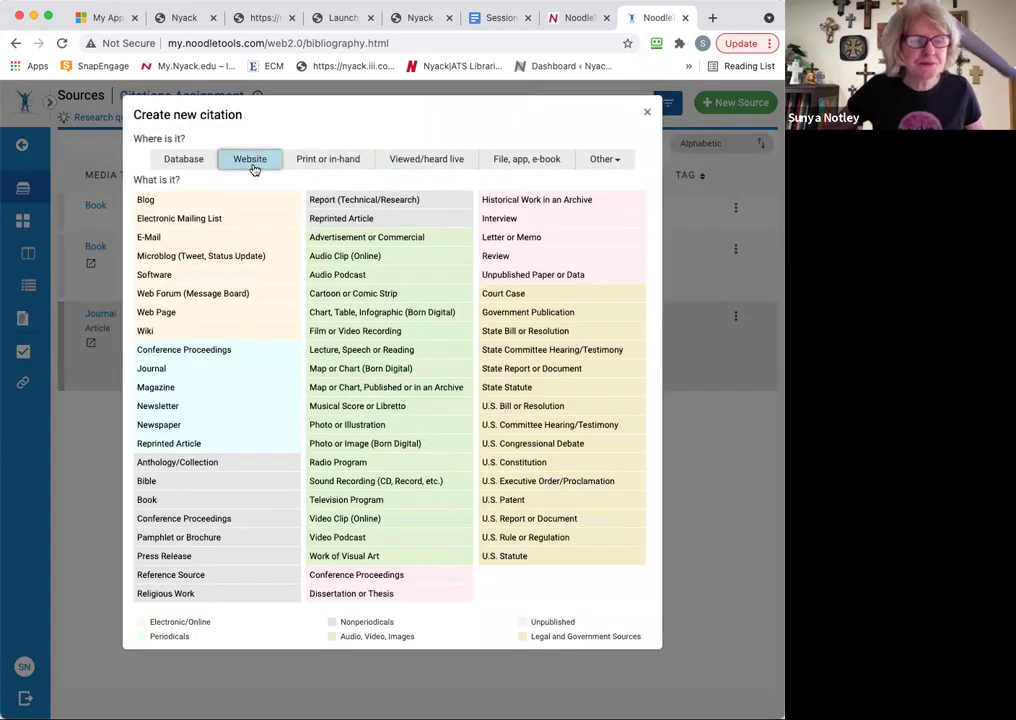
{"action": "left_click", "coordinate": [156, 312]}
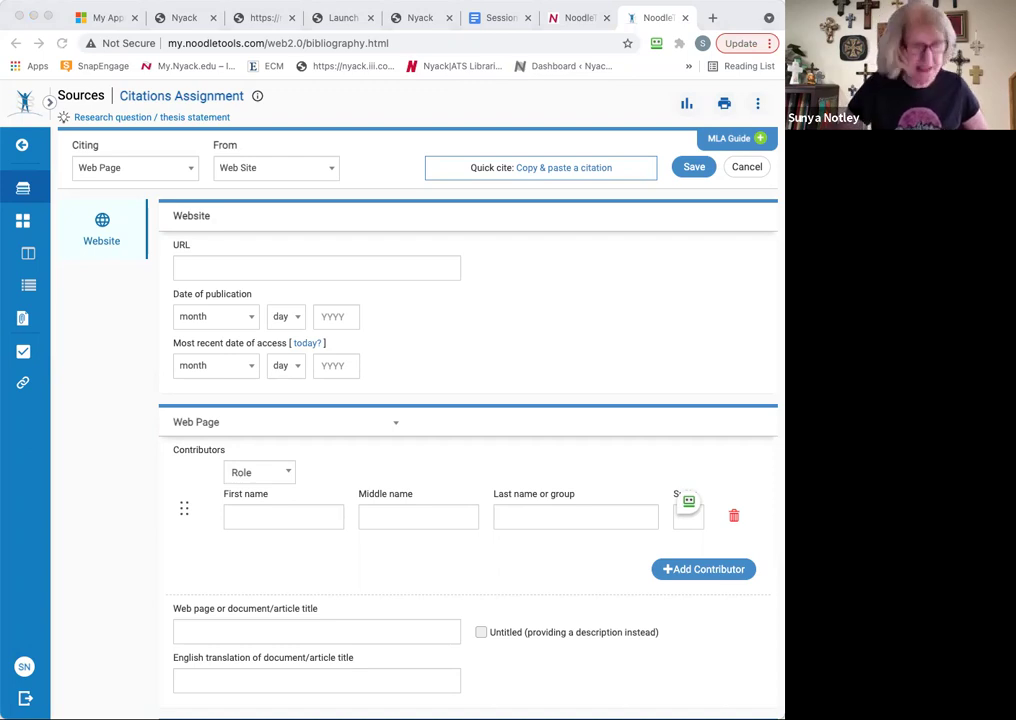
{"action": "left_click", "coordinate": [388, 270]}
{"action": "left_click", "coordinate": [388, 270]}
{"action": "type", "text": "https://sojo.net/articles/double-work-women-church-leadership"}
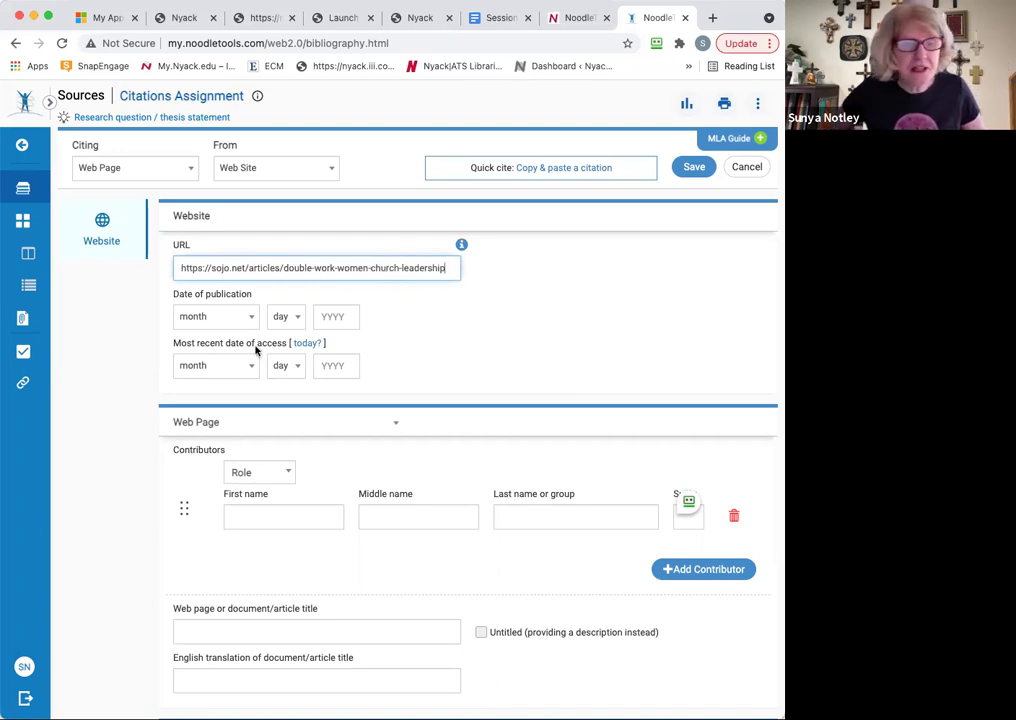
- Set the web page's publication date to December 2, 2019 and its most recent access date to today
{"action": "left_click", "coordinate": [239, 320]}
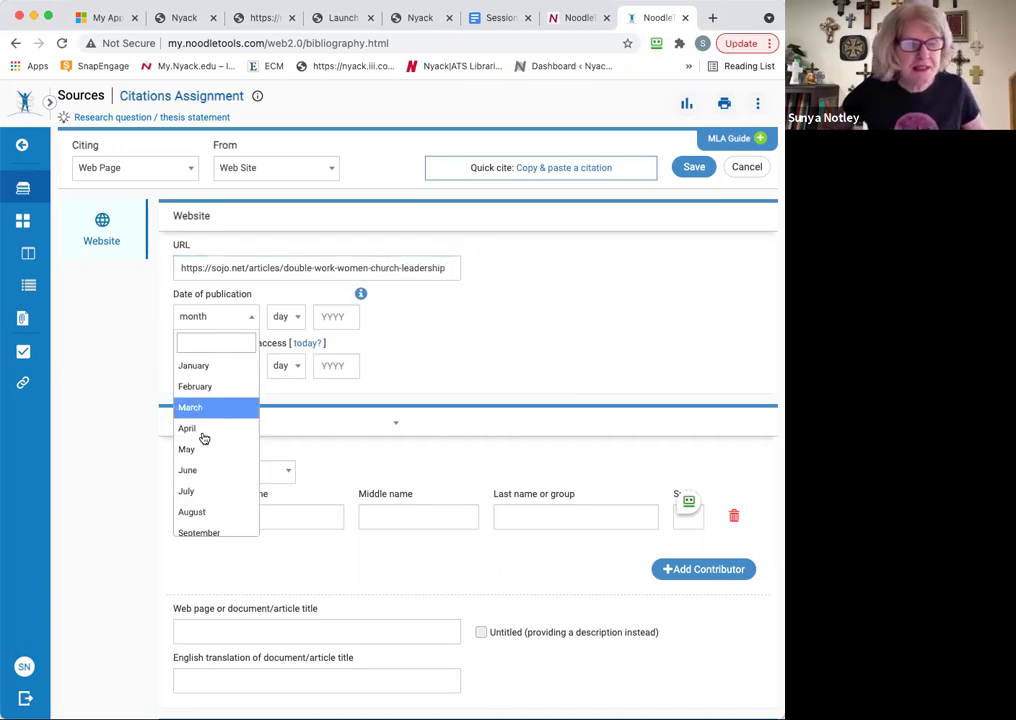
{"action": "scroll", "coordinate": [209, 492], "scroll_direction": "down", "scroll_amount": 2}
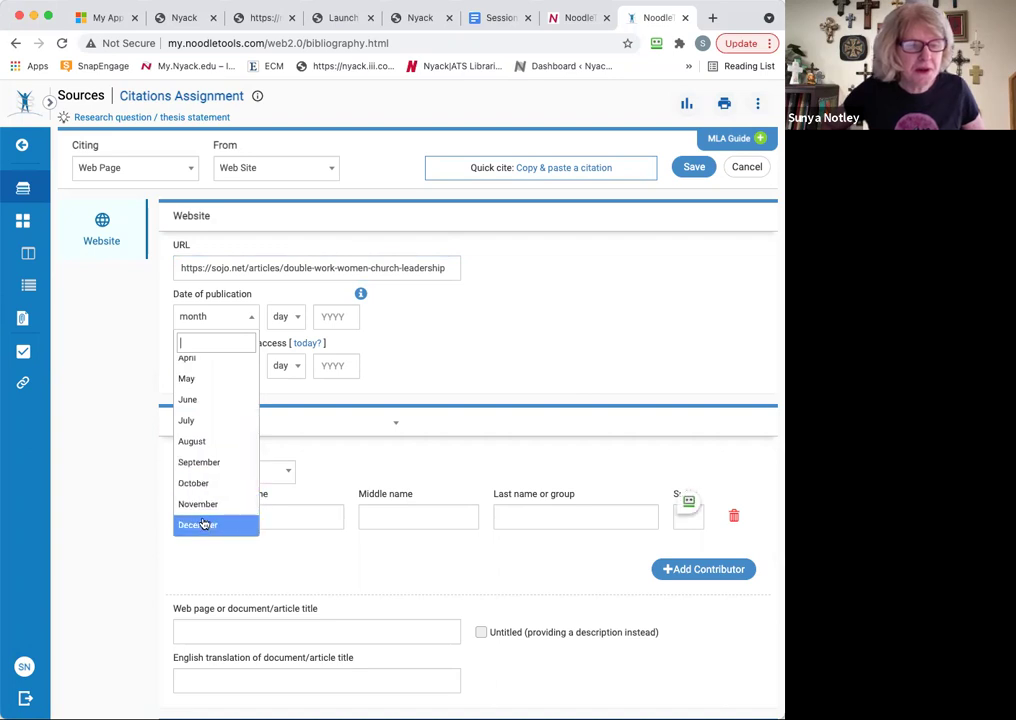
{"action": "left_click", "coordinate": [210, 524]}
{"action": "left_click", "coordinate": [291, 328]}
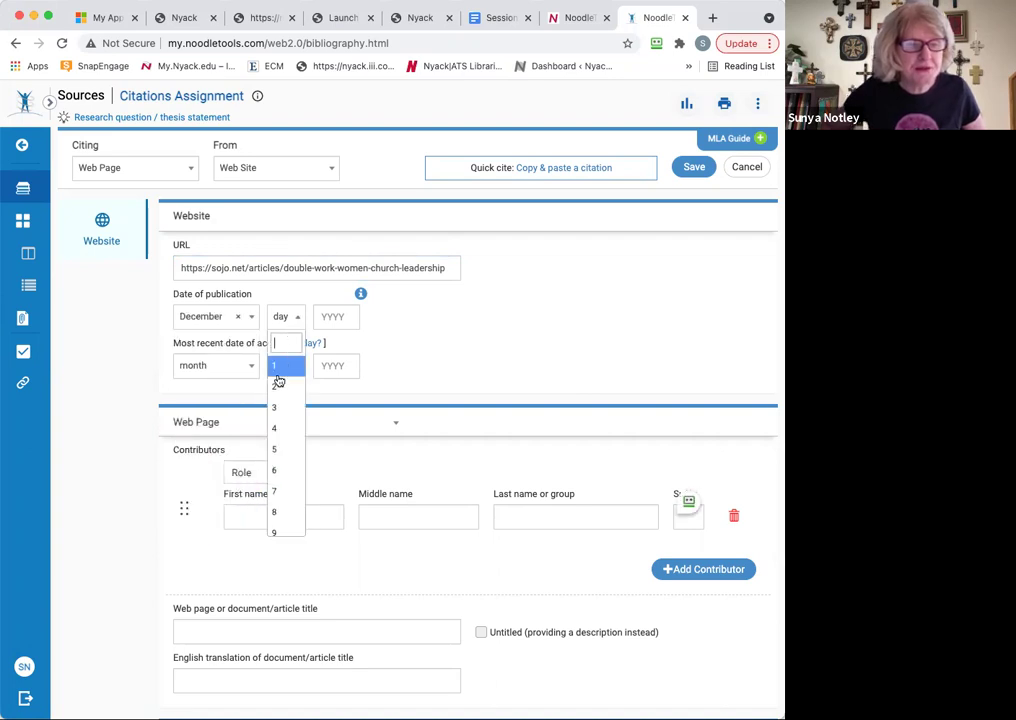
{"action": "left_click", "coordinate": [283, 387]}
{"action": "left_click", "coordinate": [340, 318]}
{"action": "type", "text": "2019"}
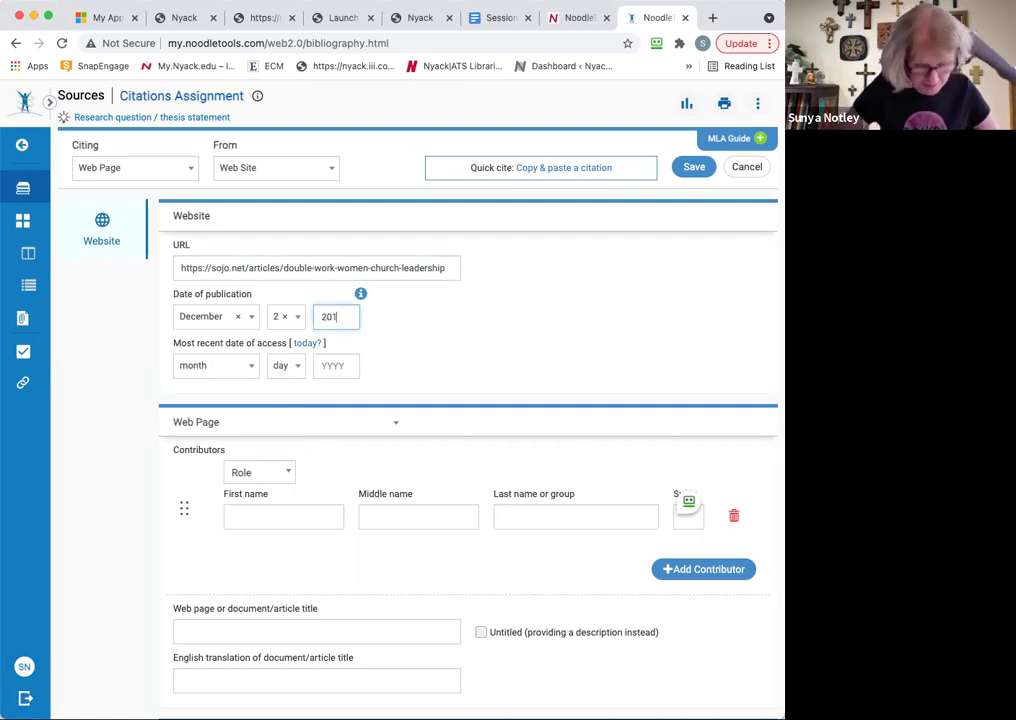
{"action": "left_click", "coordinate": [306, 343]}
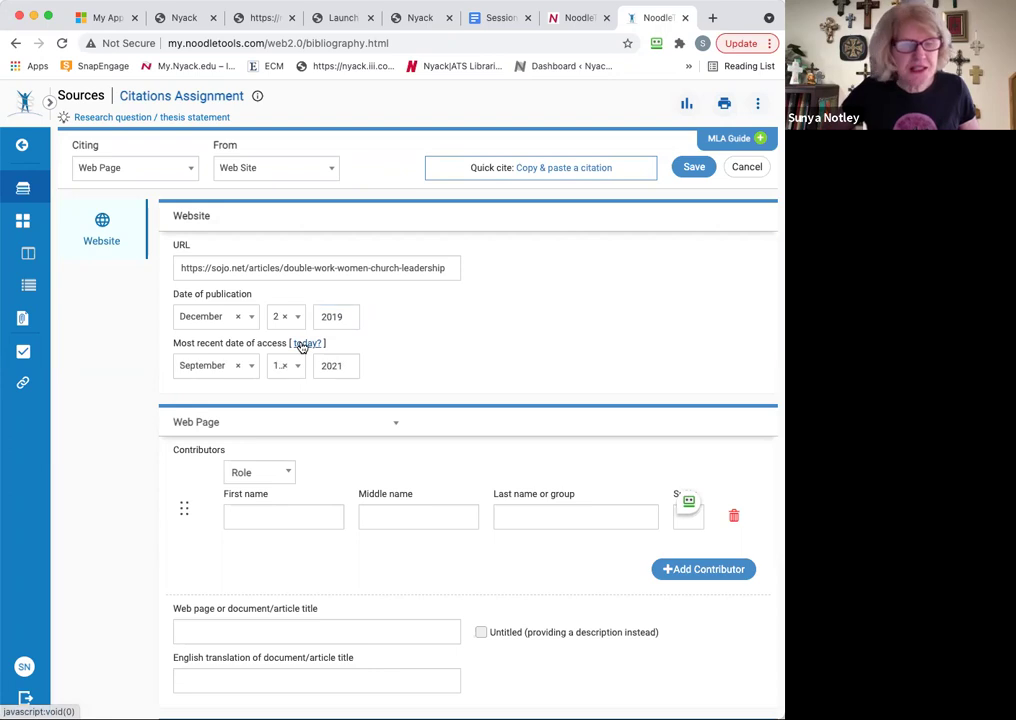
- Set the web page contributor's role to Author and enter the author's first, middle and last name
{"action": "scroll", "coordinate": [430, 349], "scroll_direction": "down", "scroll_amount": 3}
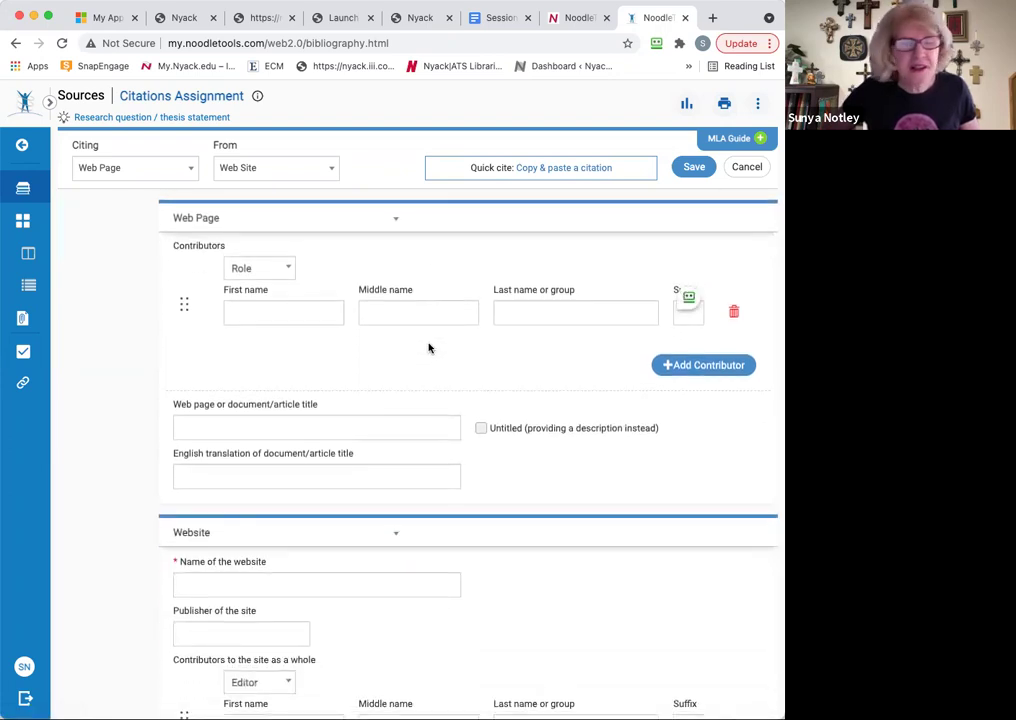
{"action": "left_click", "coordinate": [289, 270]}
{"action": "left_click", "coordinate": [258, 288]}
{"action": "left_click", "coordinate": [254, 311]}
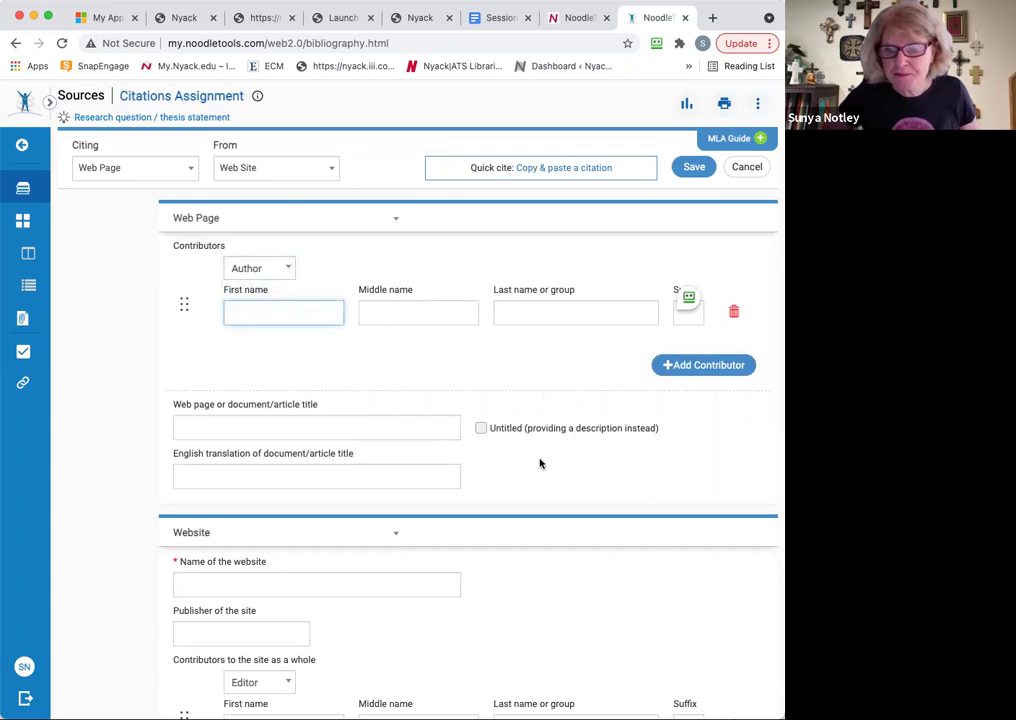
{"action": "type", "text": "Simran"}
{"action": "key", "text": "Tab"}
{"action": "type", "text": "Jeet"}
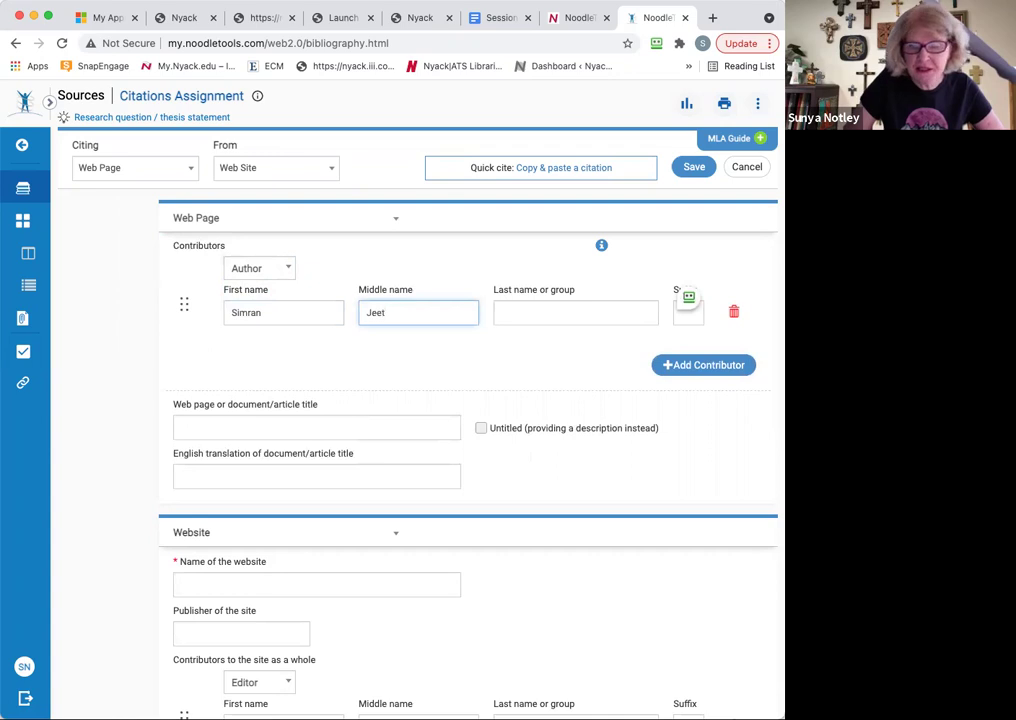
{"action": "key", "text": "Tab"}
{"action": "type", "text": "Singh"}
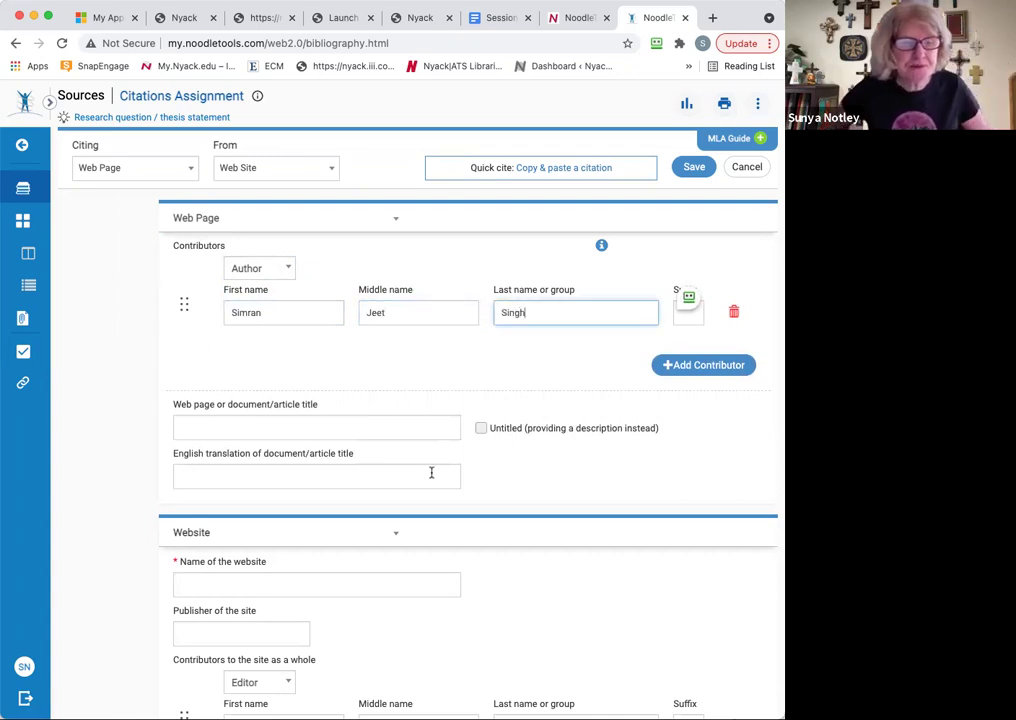
- Enter "Growing Leaders: Six Practices of Christian Leadership" as the web page title
{"action": "scroll", "coordinate": [556, 476], "scroll_direction": "down", "scroll_amount": 1}
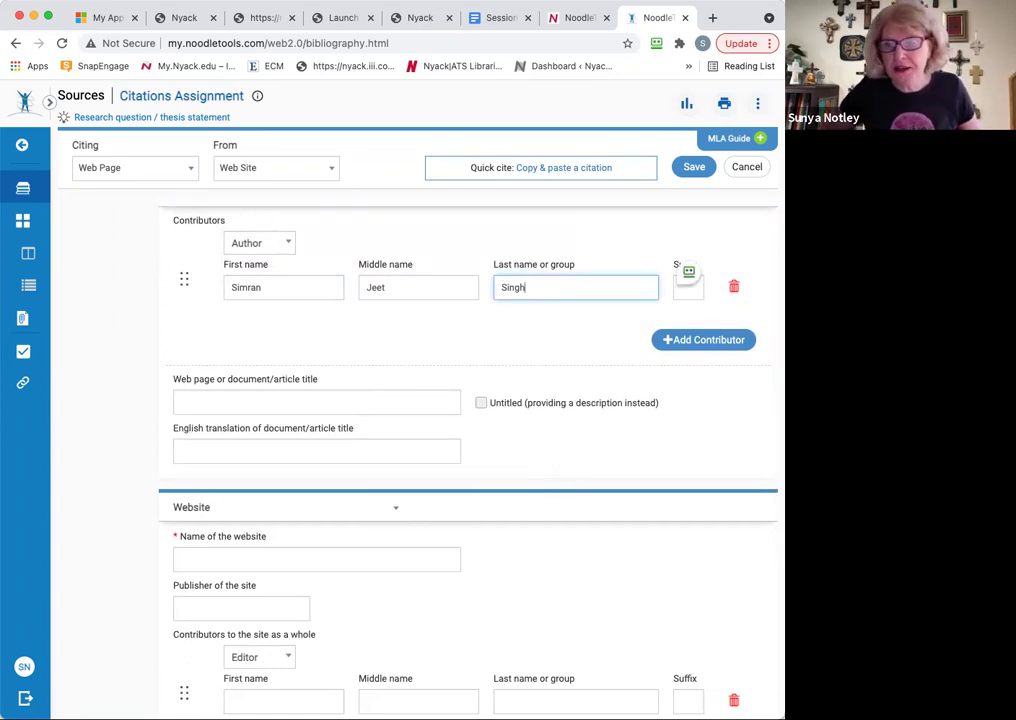
{"action": "key", "text": "super+Tab"}
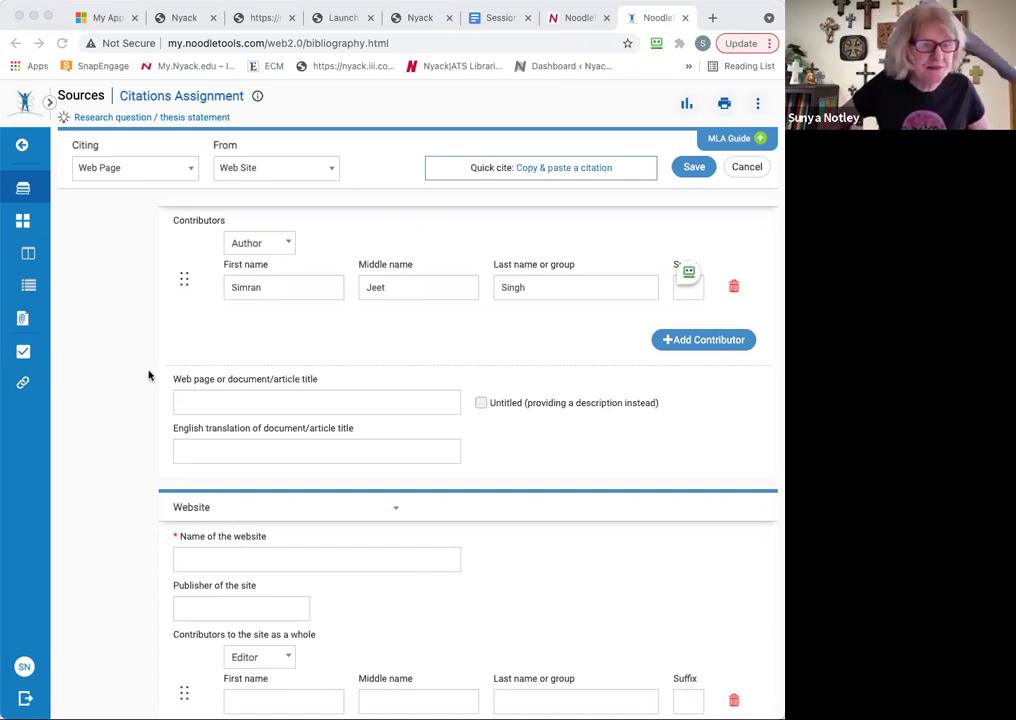
{"action": "left_click", "coordinate": [202, 400]}
{"action": "left_click", "coordinate": [202, 399]}
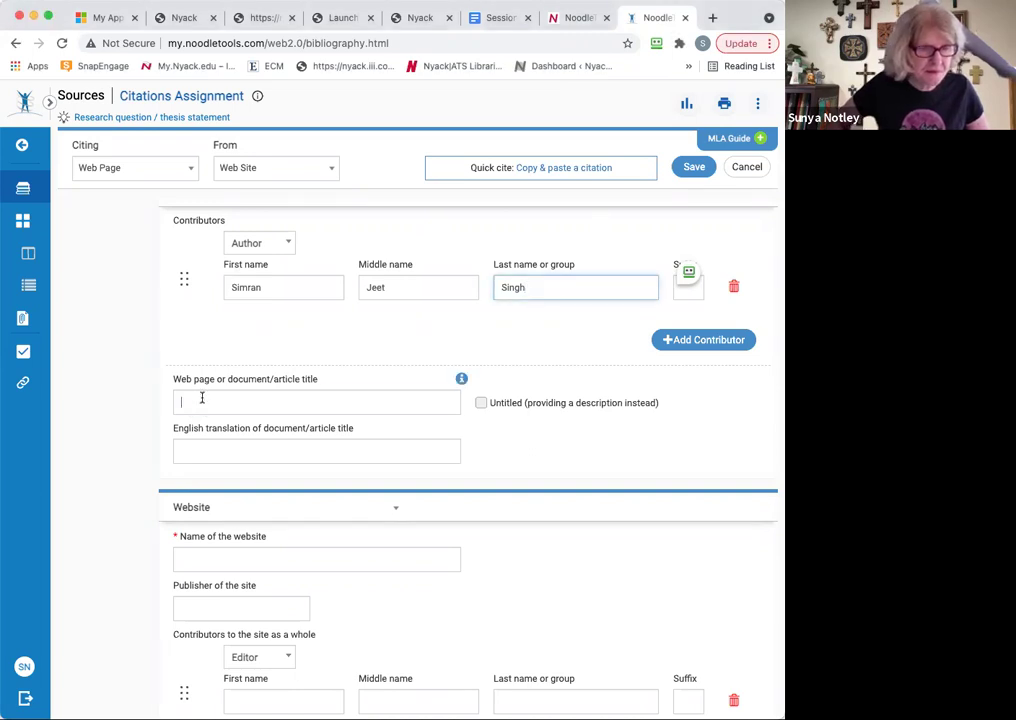
{"action": "type", "text": "Growing Leaders: Six Practices of Christian Leadership"}
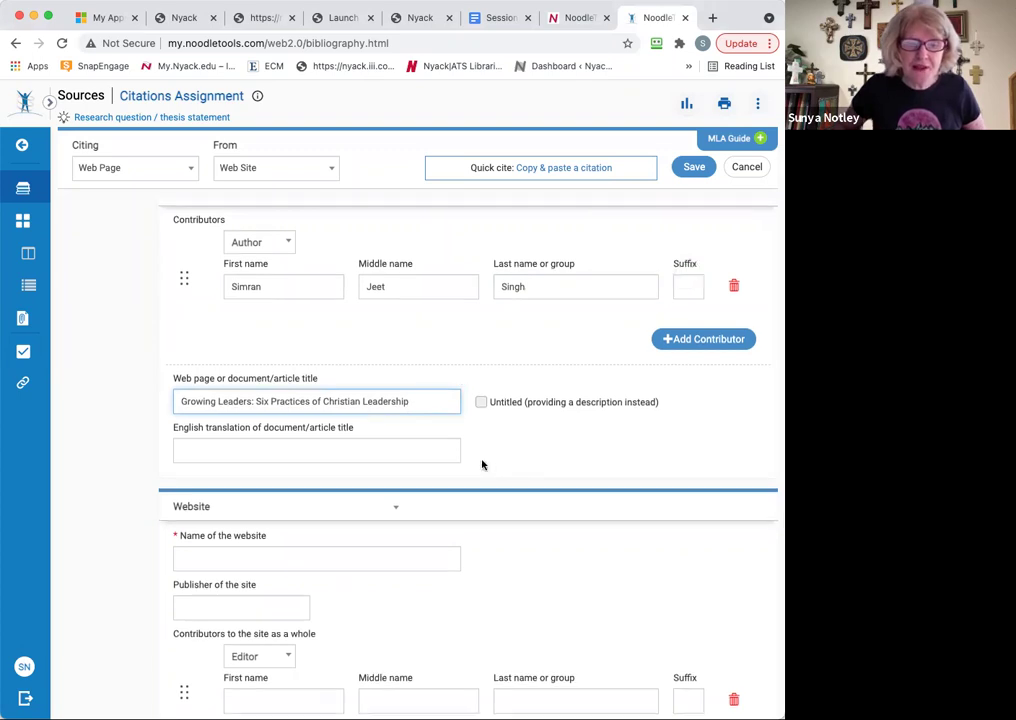
- Enter "Sojourners" as both the name of the website and the publisher of the site
{"action": "scroll", "coordinate": [540, 540], "scroll_direction": "down", "scroll_amount": 2}
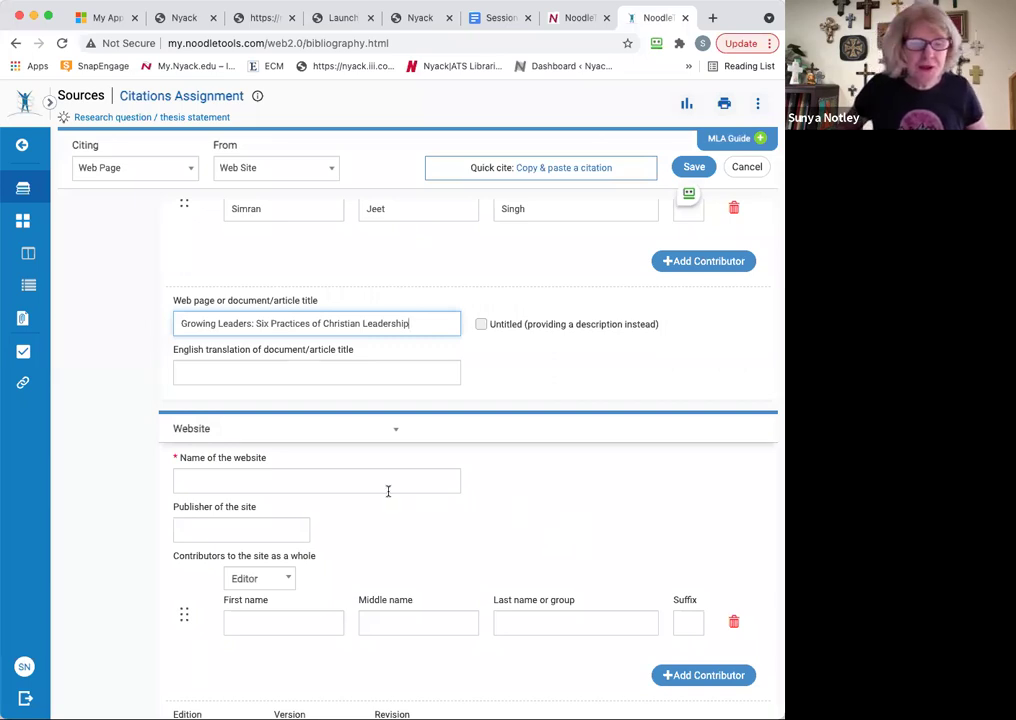
{"action": "left_click", "coordinate": [326, 480]}
{"action": "type", "text": "S"}
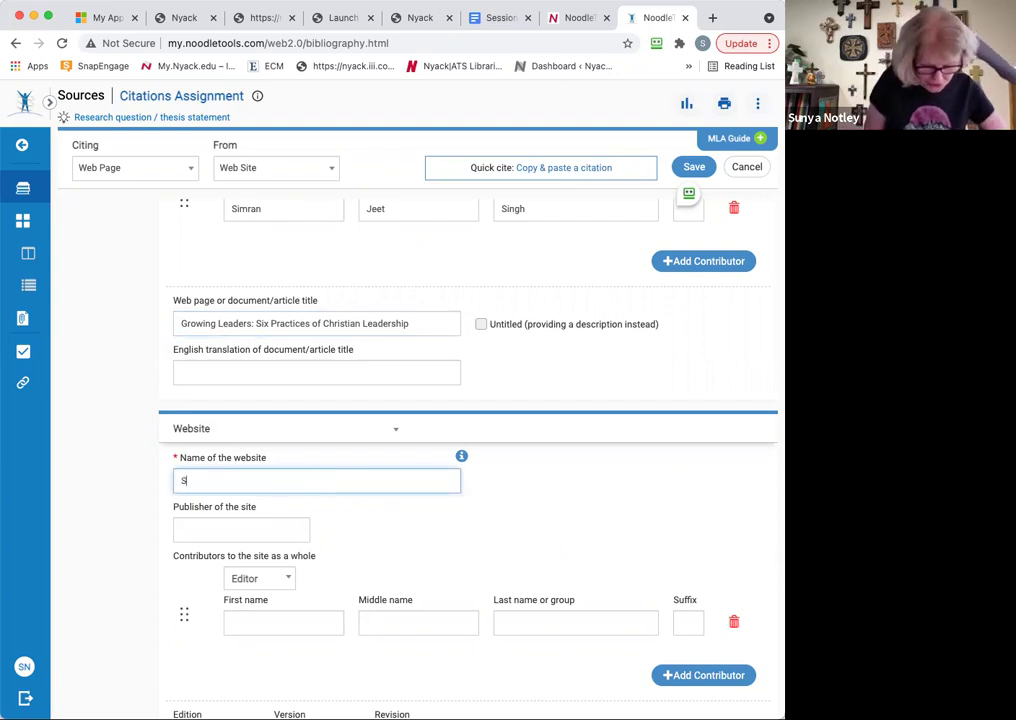
{"action": "type", "text": "ojourners"}
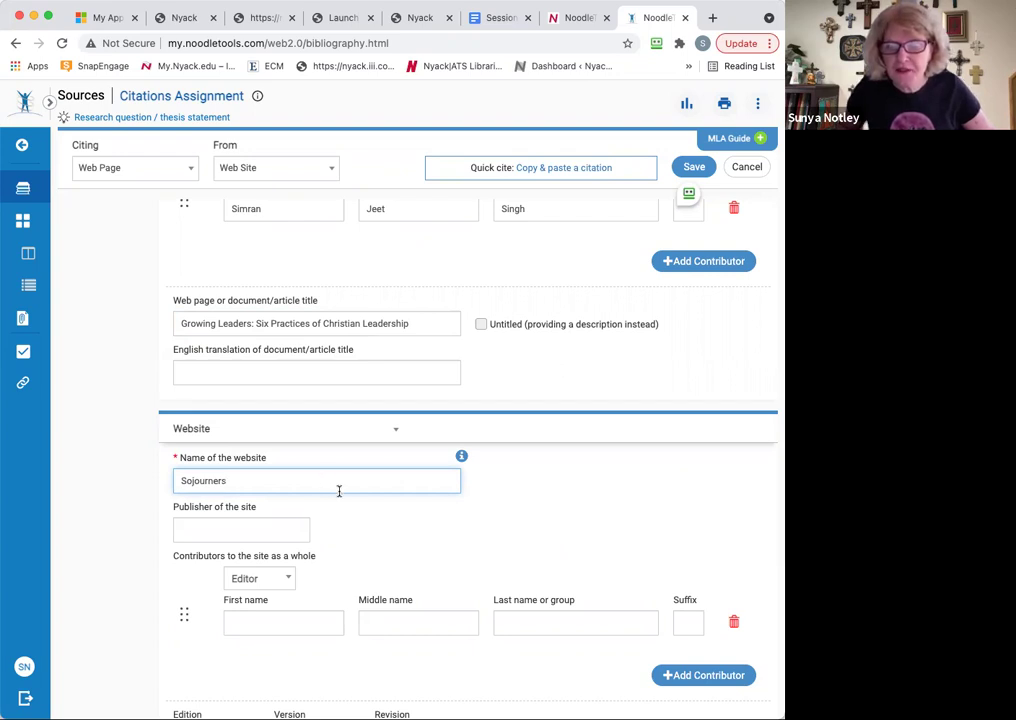
{"action": "left_click", "coordinate": [229, 528]}
{"action": "type", "text": "Sojourners"}
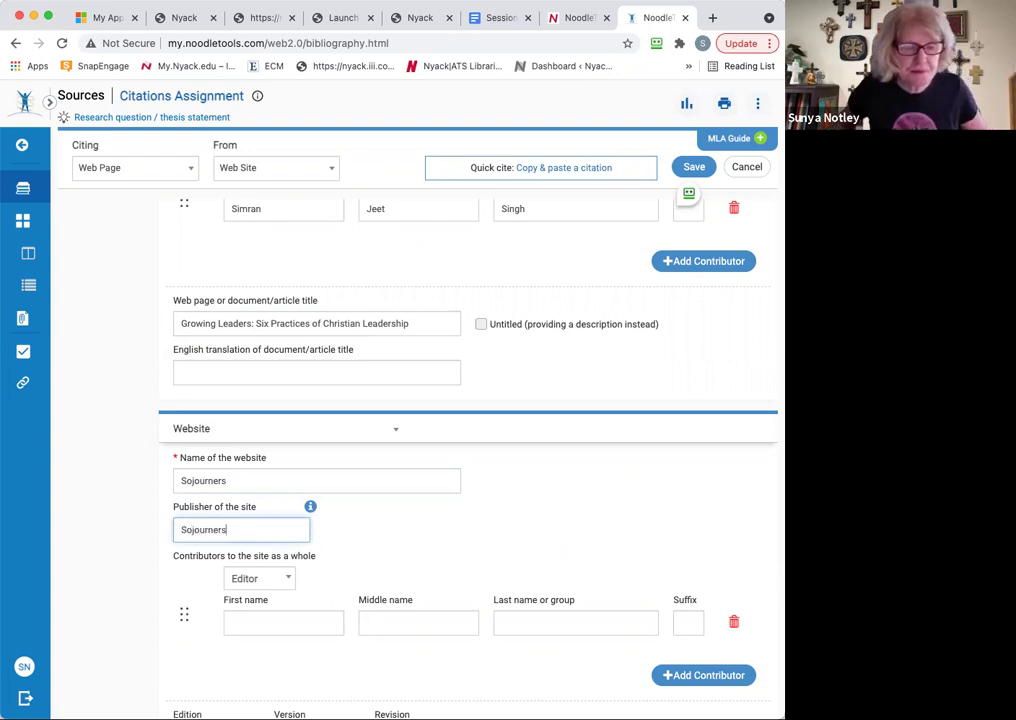
- Review the remaining fields of the web page citation form and save the citation
{"action": "scroll", "coordinate": [451, 538], "scroll_direction": "down", "scroll_amount": 1}
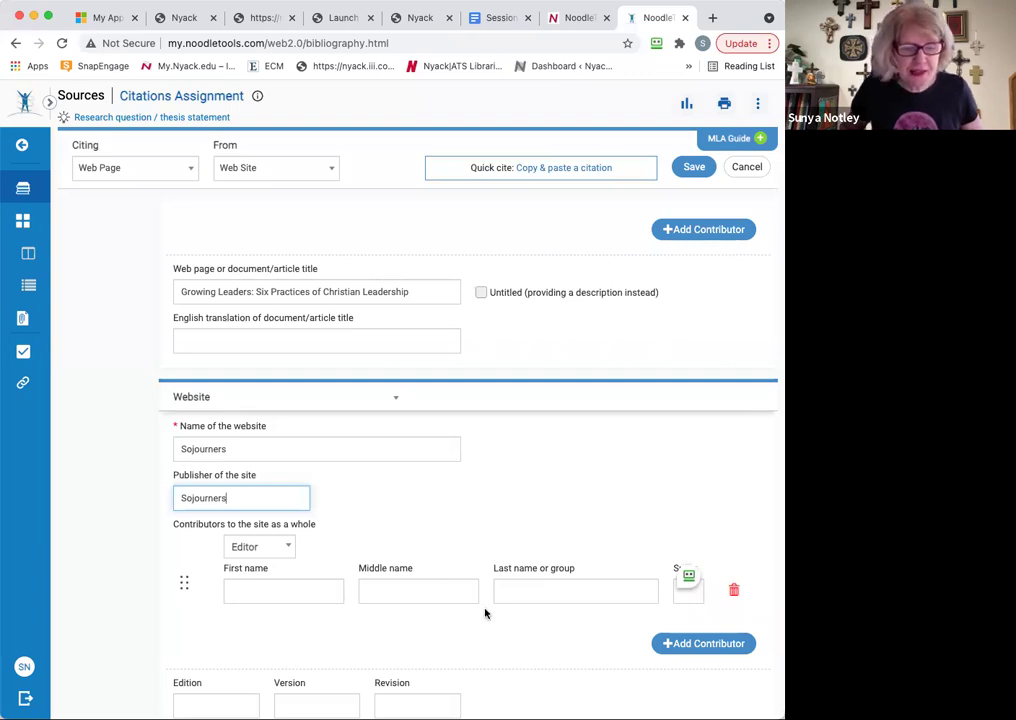
{"action": "scroll", "coordinate": [485, 613], "scroll_direction": "down", "scroll_amount": 2}
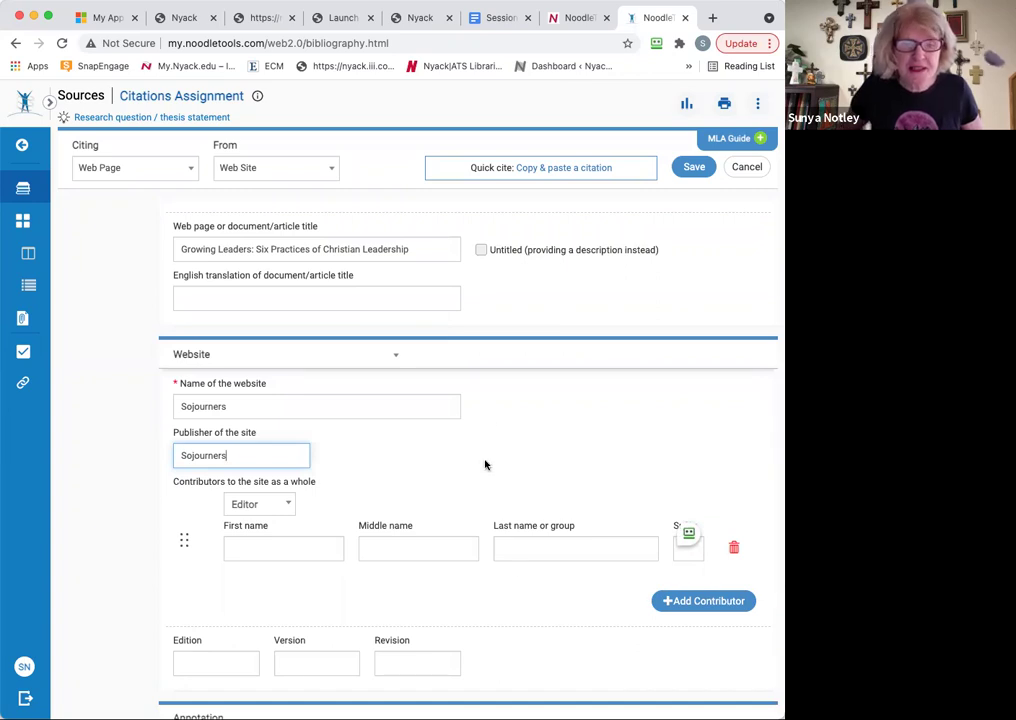
{"action": "scroll", "coordinate": [486, 415], "scroll_direction": "up", "scroll_amount": 5}
{"action": "scroll", "coordinate": [486, 415], "scroll_direction": "up", "scroll_amount": 2}
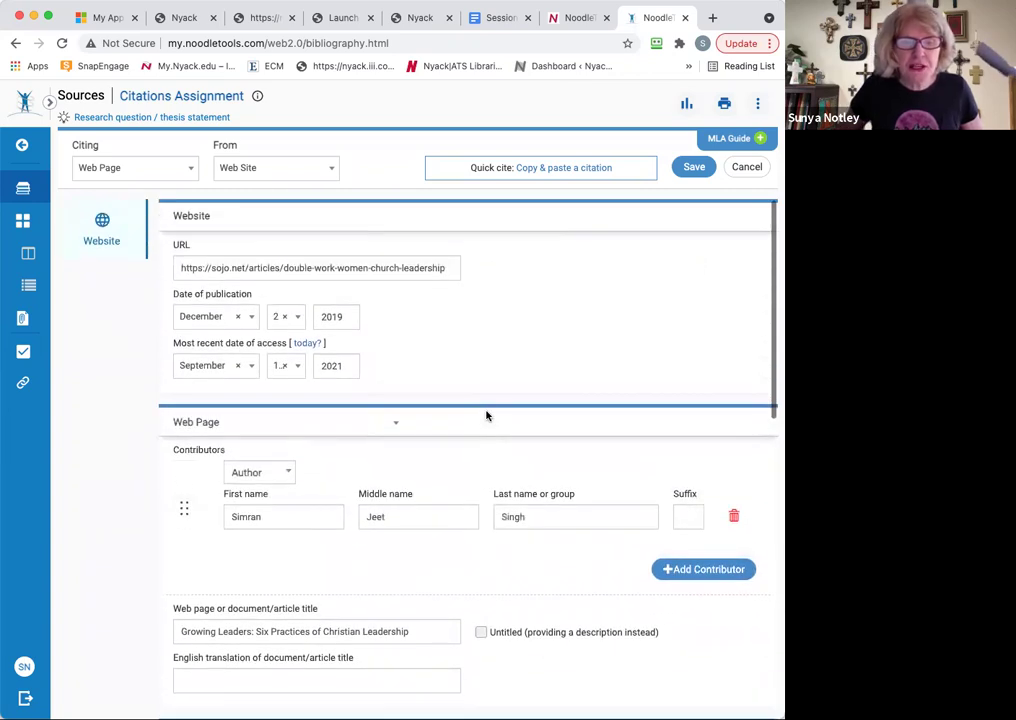
{"action": "left_click", "coordinate": [690, 168]}
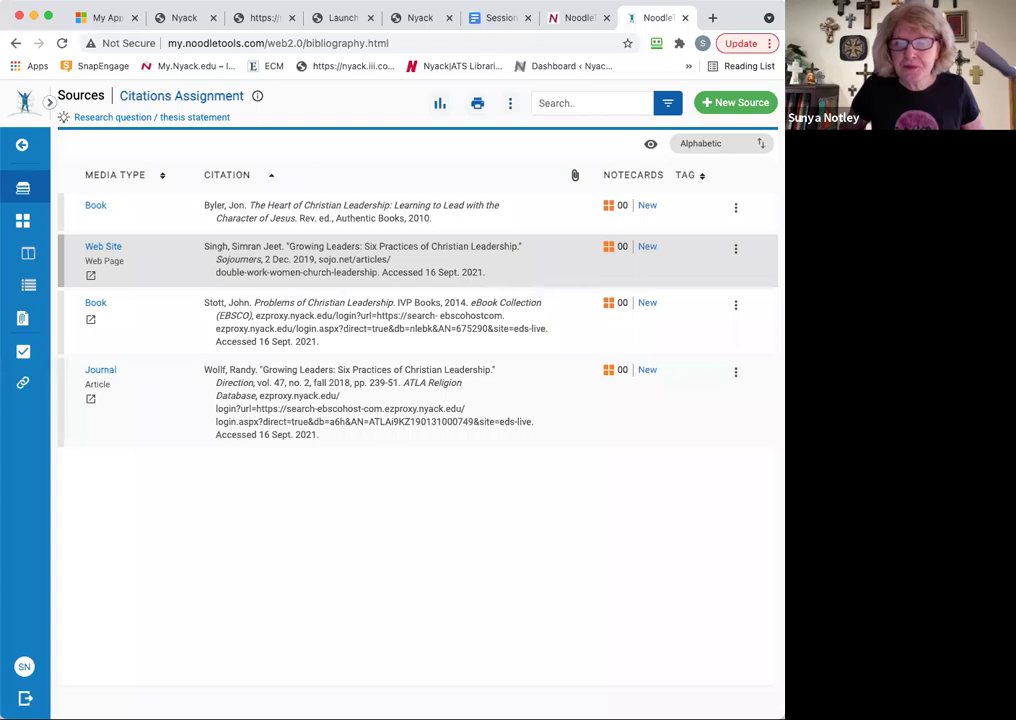
- Export all sources of the Citations Assignment project to Google Docs
{"action": "left_click", "coordinate": [478, 107]}
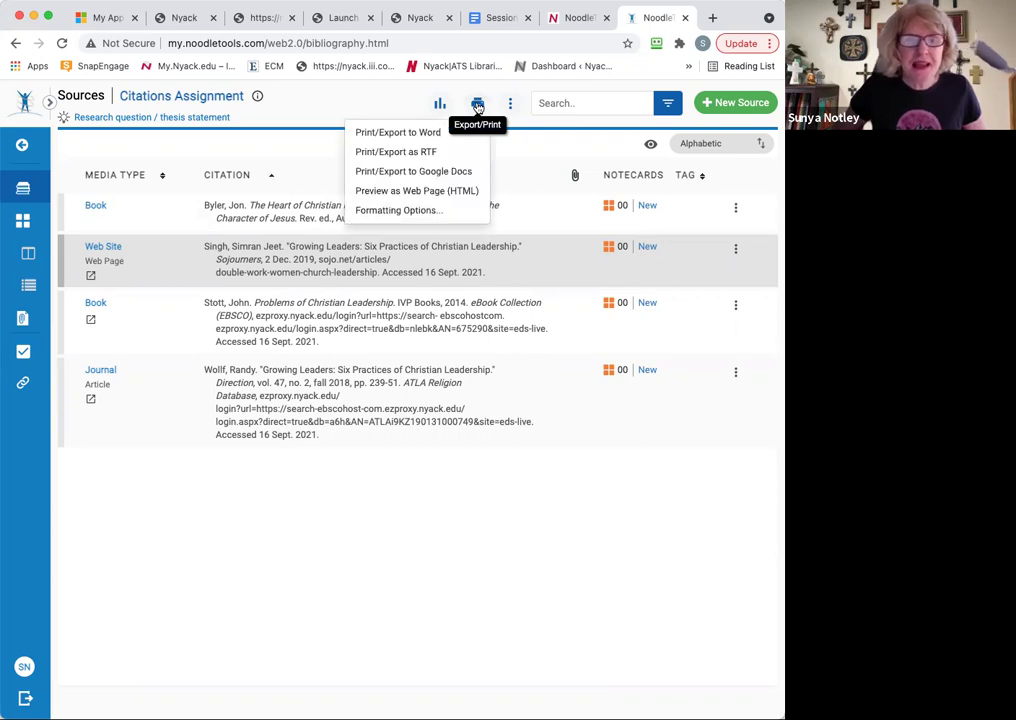
{"action": "left_click", "coordinate": [400, 172]}
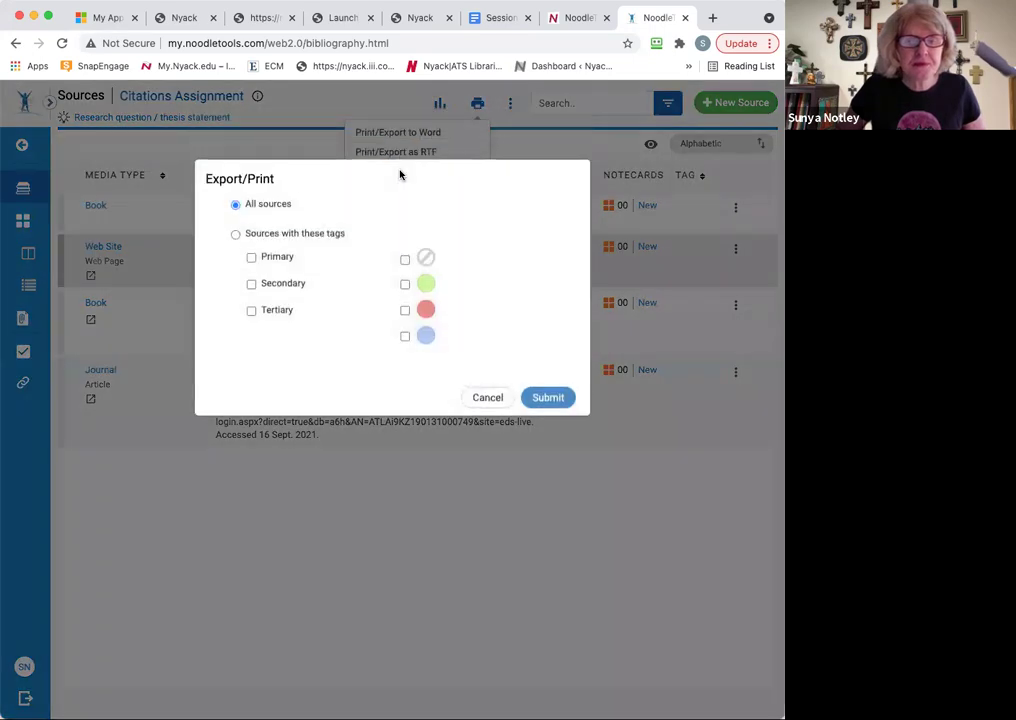
{"action": "left_click", "coordinate": [546, 397]}
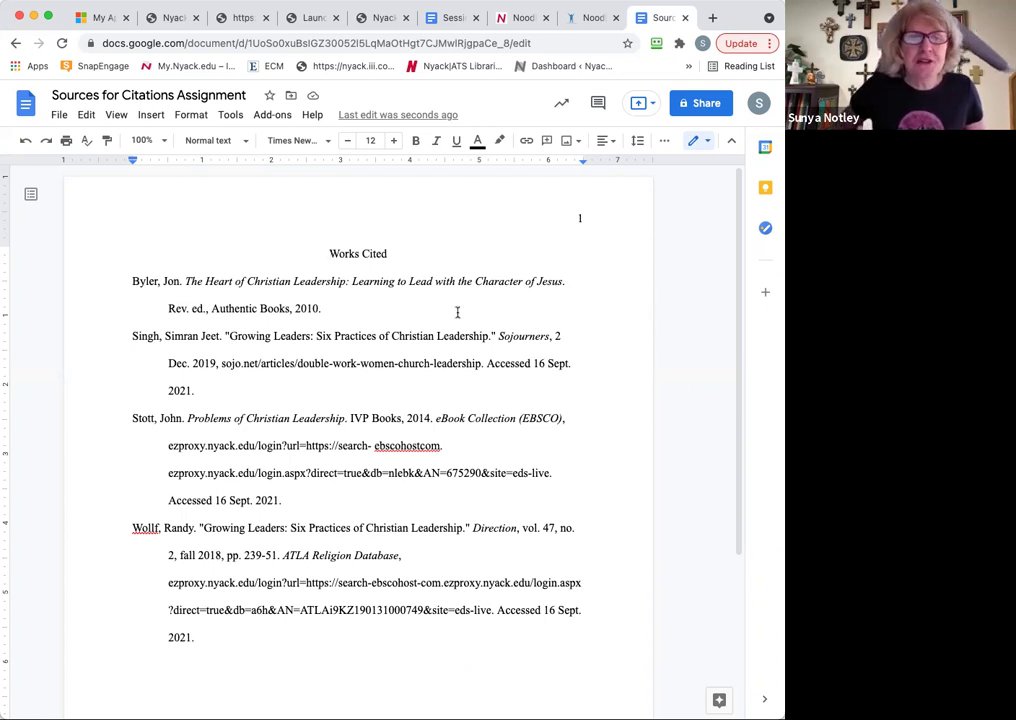
- Switch to the LIB101 course page and look over the Four Citations instructions and the citations Dropbox section
{"action": "left_click", "coordinate": [381, 17]}
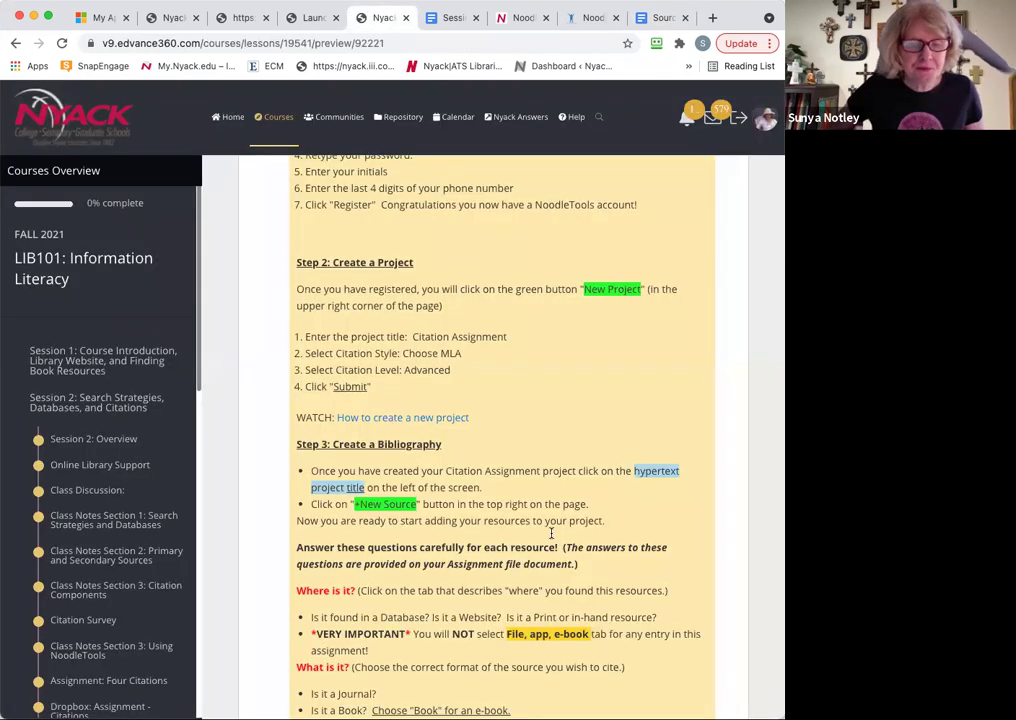
{"action": "scroll", "coordinate": [551, 531], "scroll_direction": "down", "scroll_amount": 10}
{"action": "scroll", "coordinate": [555, 545], "scroll_direction": "down", "scroll_amount": 5}
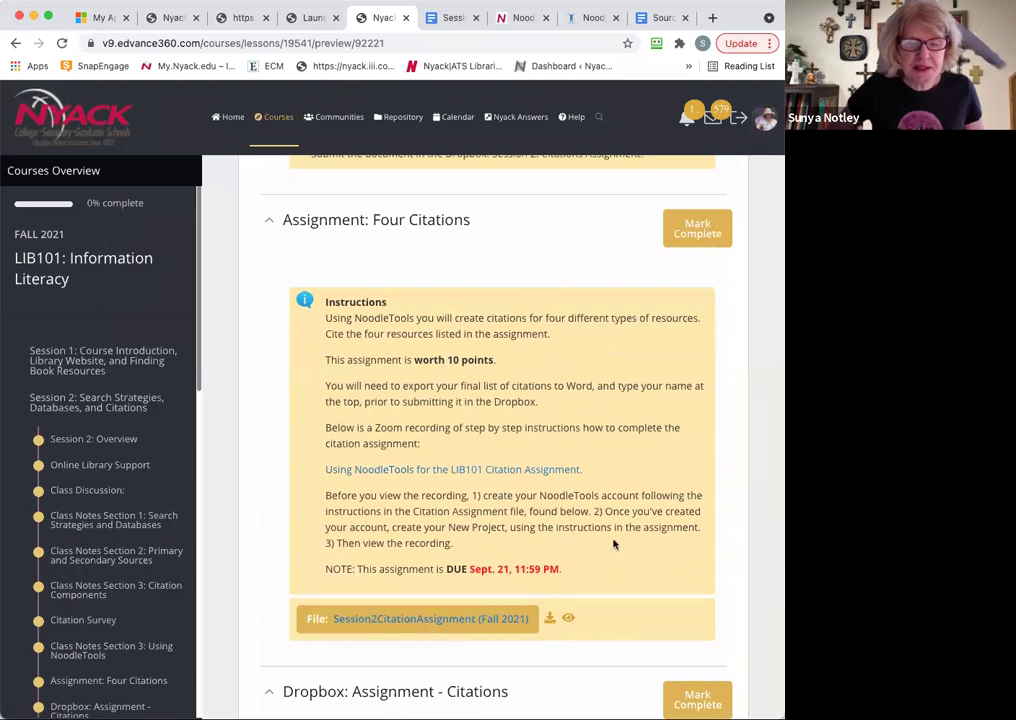
{"action": "scroll", "coordinate": [615, 544], "scroll_direction": "down", "scroll_amount": 5}
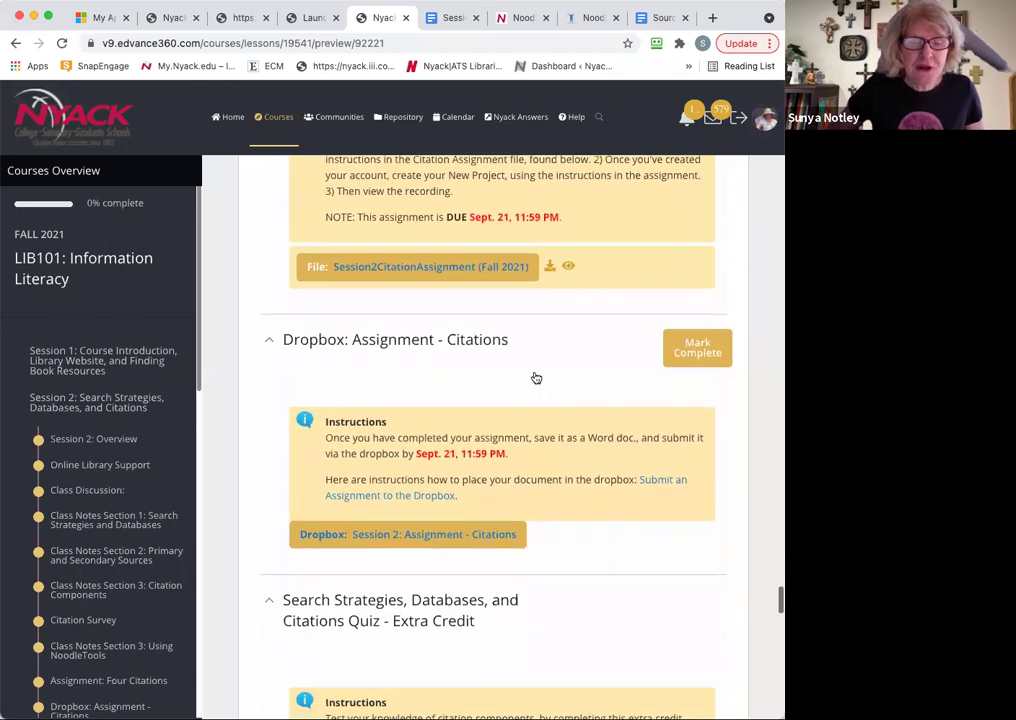